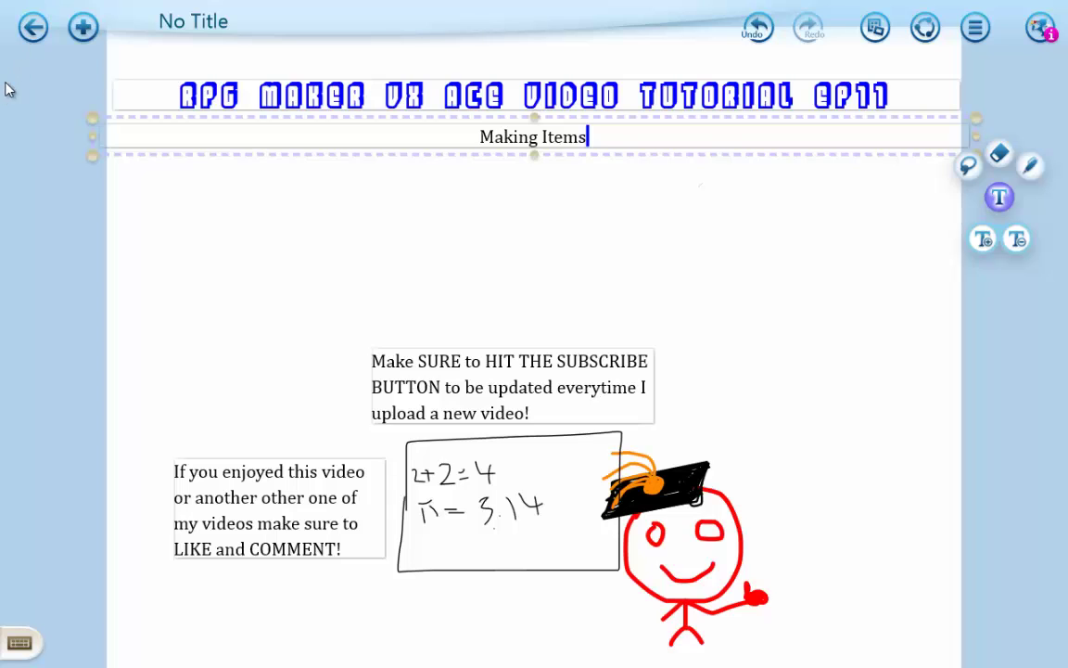
# - Start the 10-minute countdown in the timer app and switch to the RPG Maker VX Ace item database
pyautogui.moveTo(1, 2)
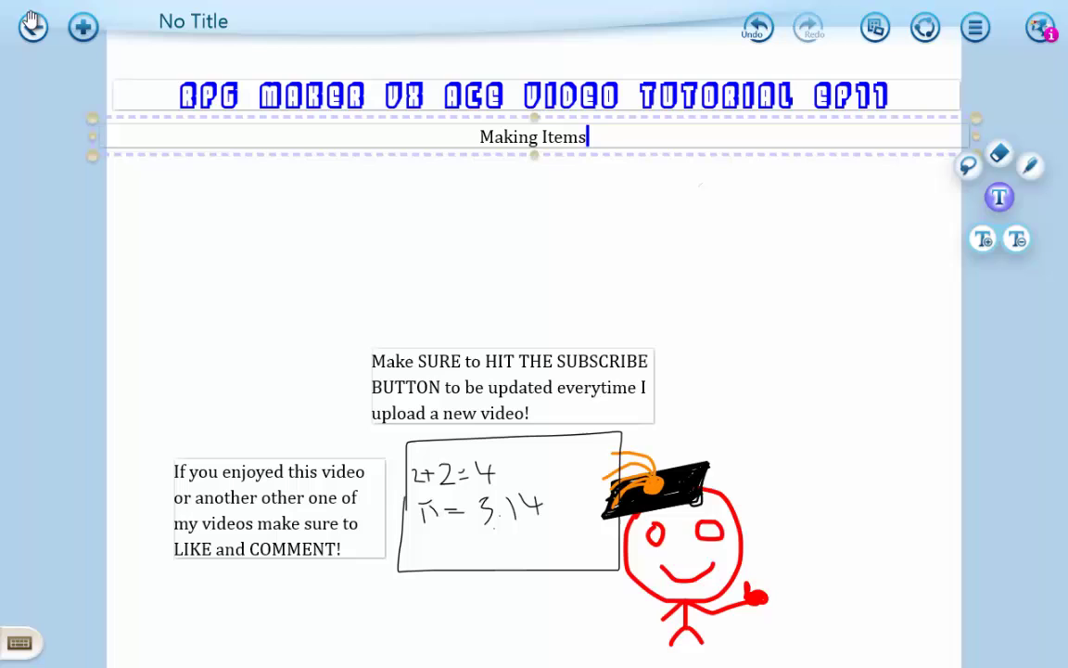
pyautogui.click(46, 26)
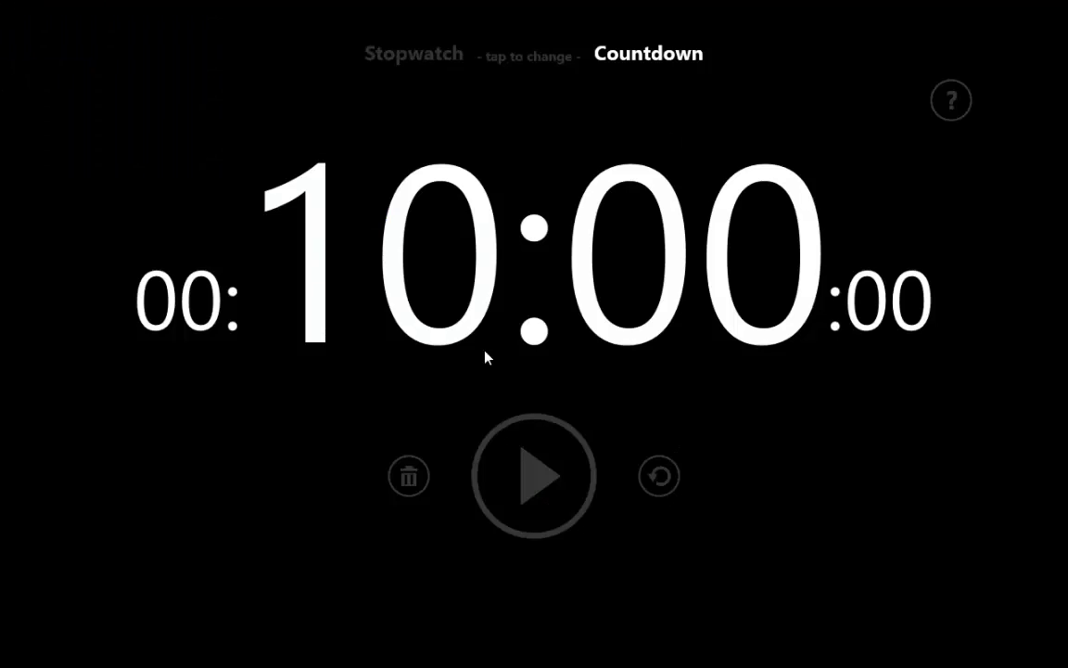
pyautogui.press('space')
pyautogui.moveTo(2, 2)
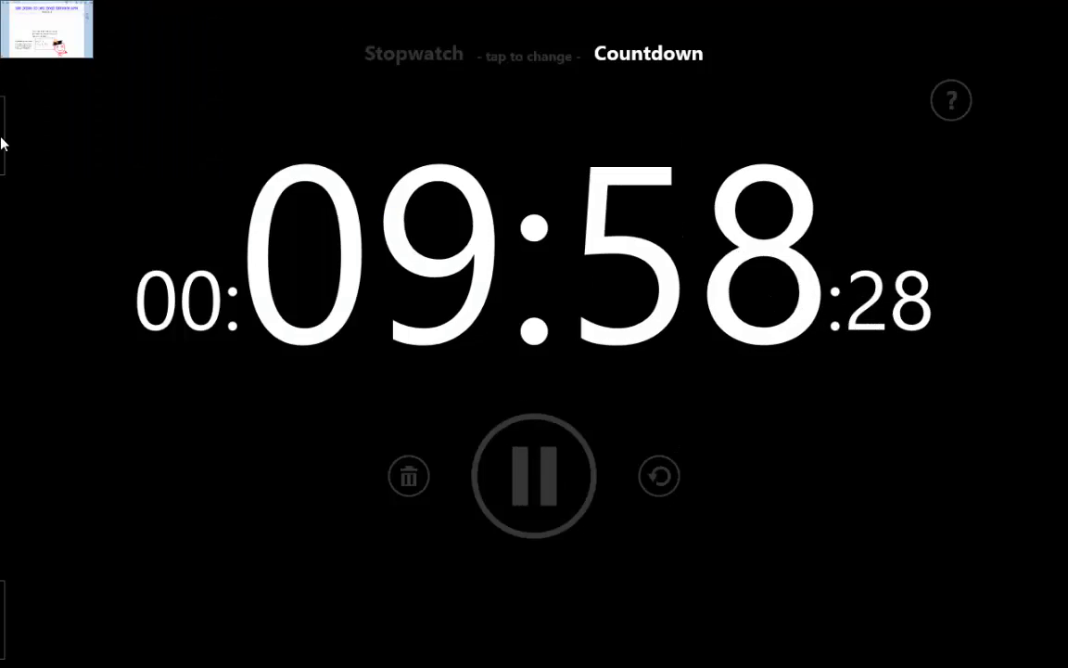
pyautogui.click(37, 139)
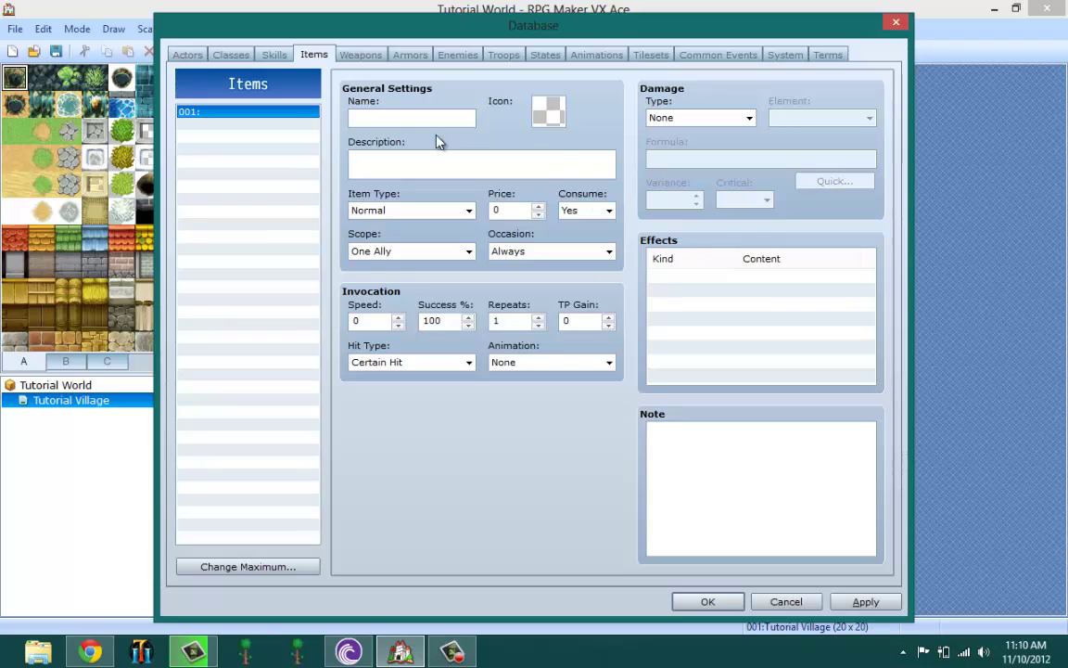
# - Name item 001 "This Item"
pyautogui.click(415, 116)
pyautogui.write('Item')
pyautogui.press('BackSpace')
pyautogui.press('BackSpace')
pyautogui.press('BackSpace')
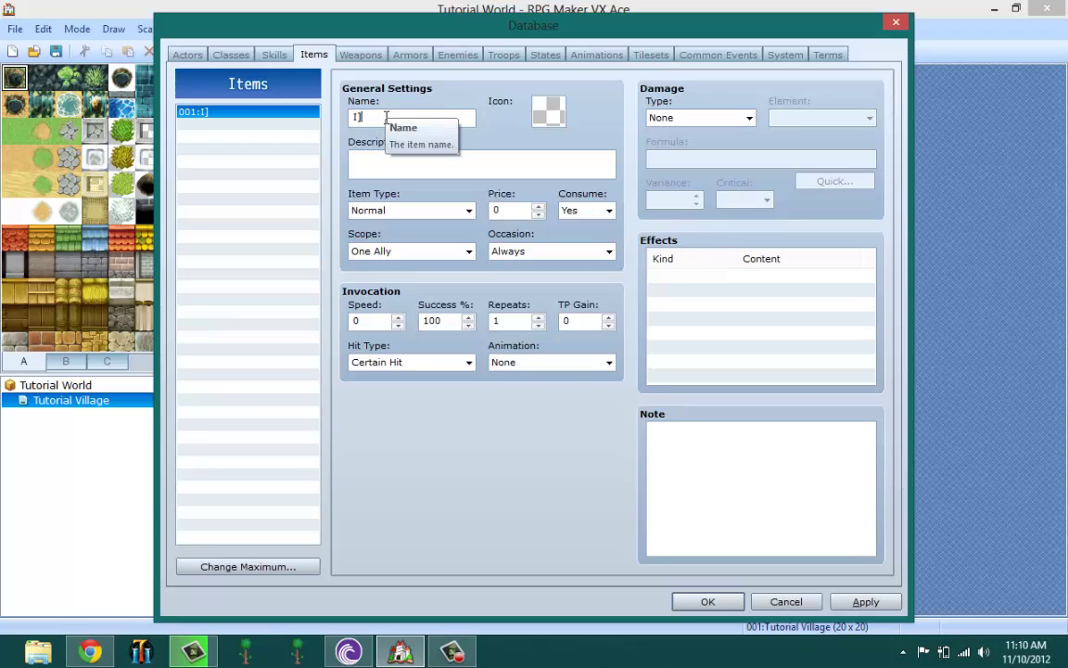
pyautogui.press('BackSpace')
pyautogui.write('He')
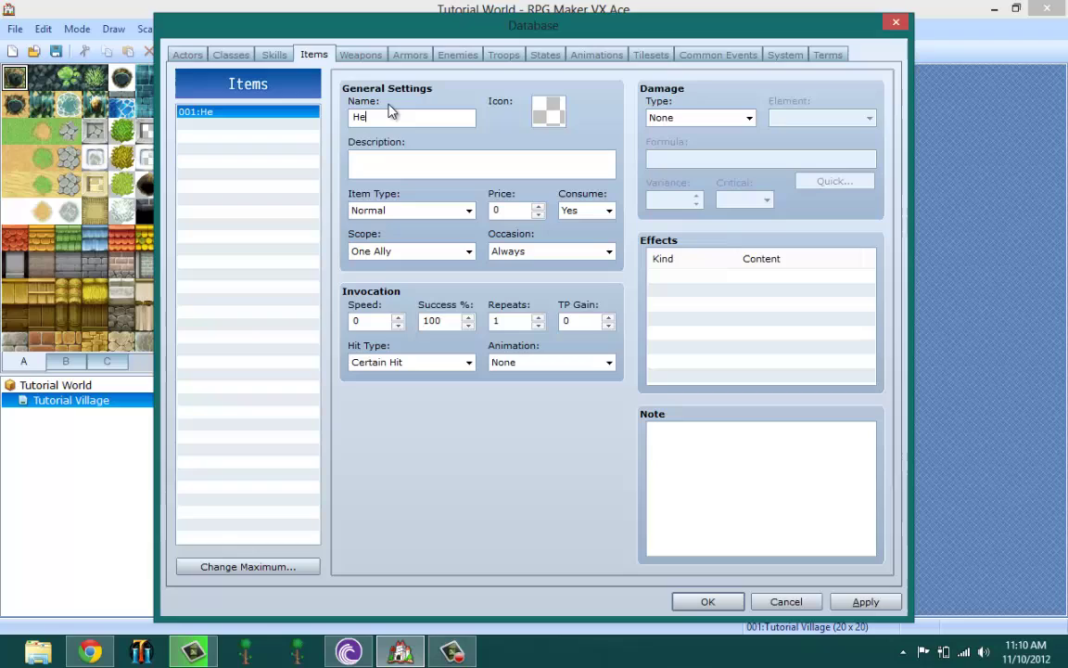
pyautogui.write('al')
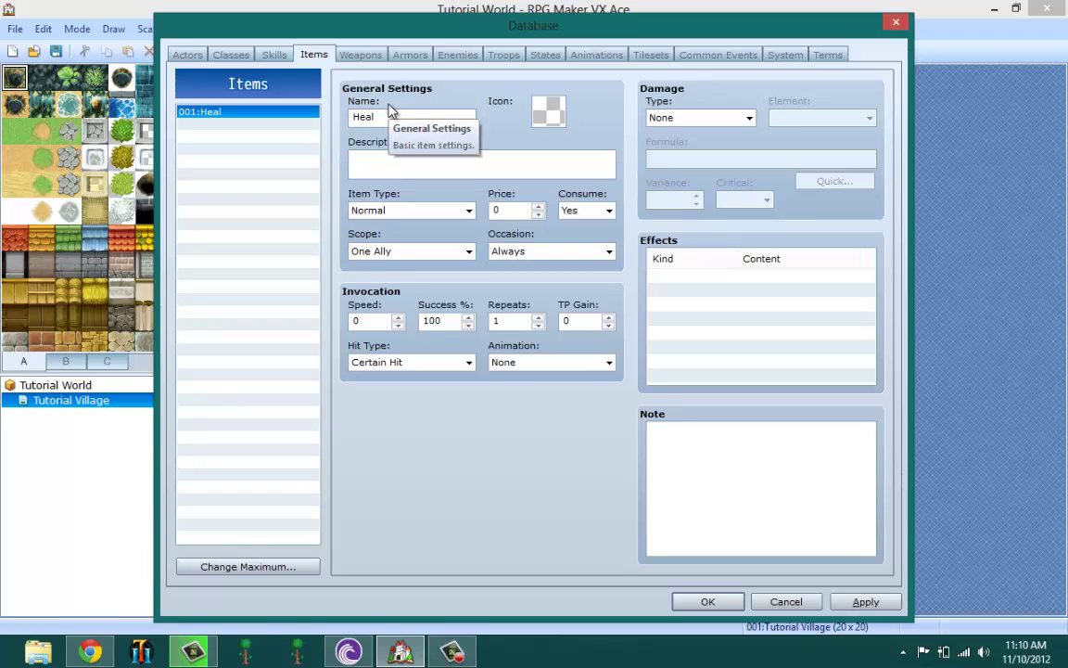
pyautogui.press('BackSpace')
pyautogui.press('BackSpace')
pyautogui.press('BackSpace')
pyautogui.press('BackSpace')
pyautogui.write('This')
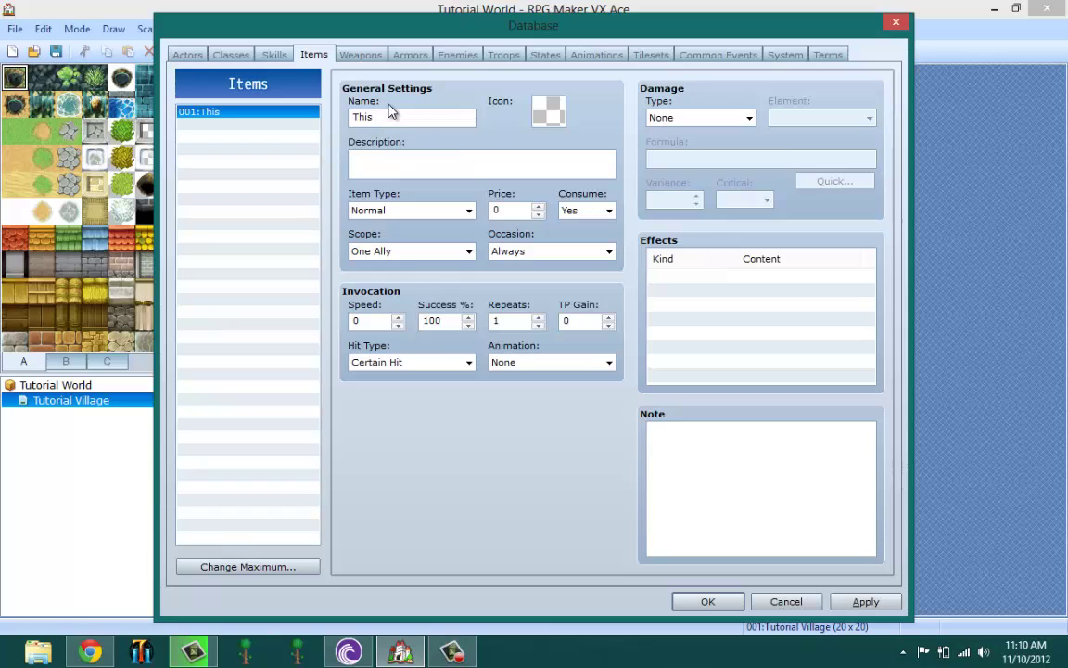
pyautogui.write(' Item')
# - Assign the pink potion flask icon to the item
pyautogui.doubleClick(547, 119)
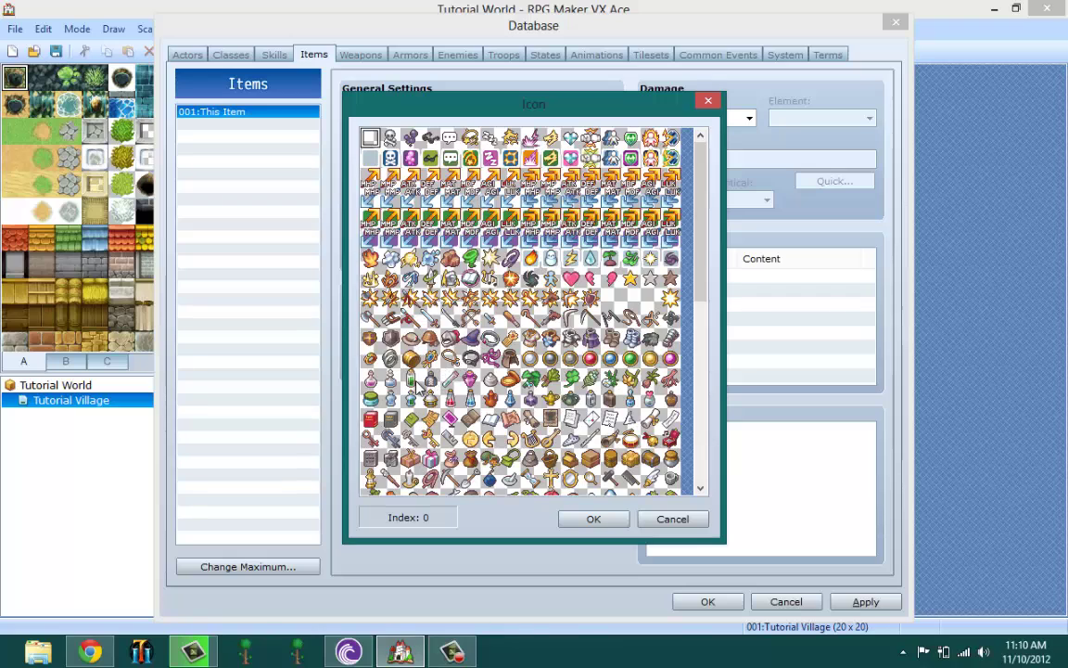
pyautogui.click(370, 379)
pyautogui.click(593, 518)
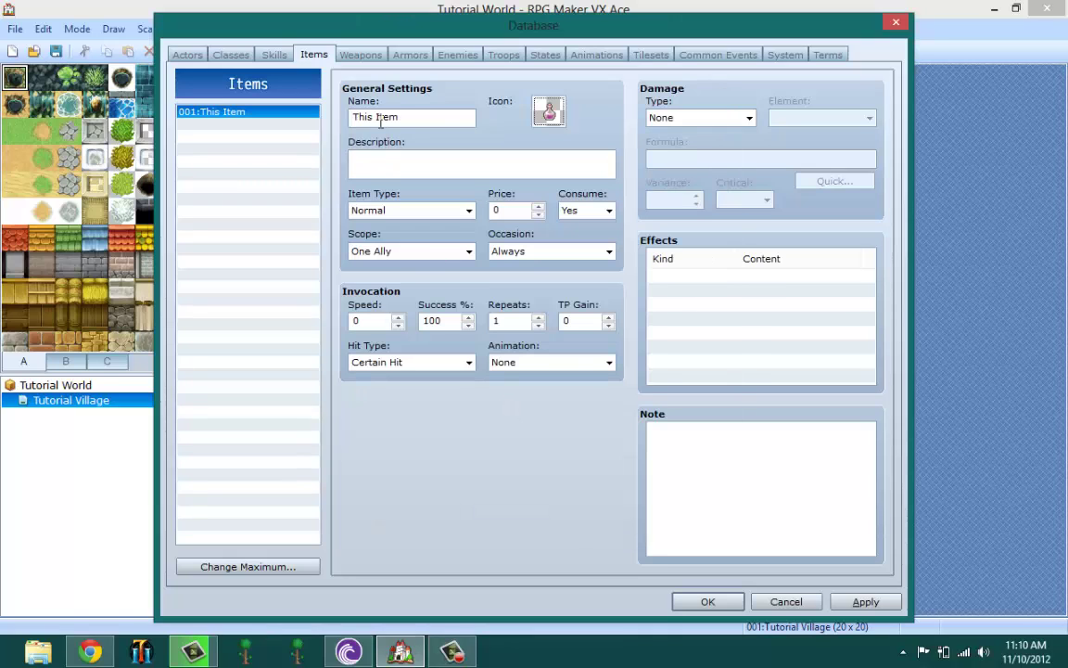
# - Enter "This Item Heals yOU" as the item's description
pyautogui.tripleClick(381, 117)
pyautogui.click(426, 170)
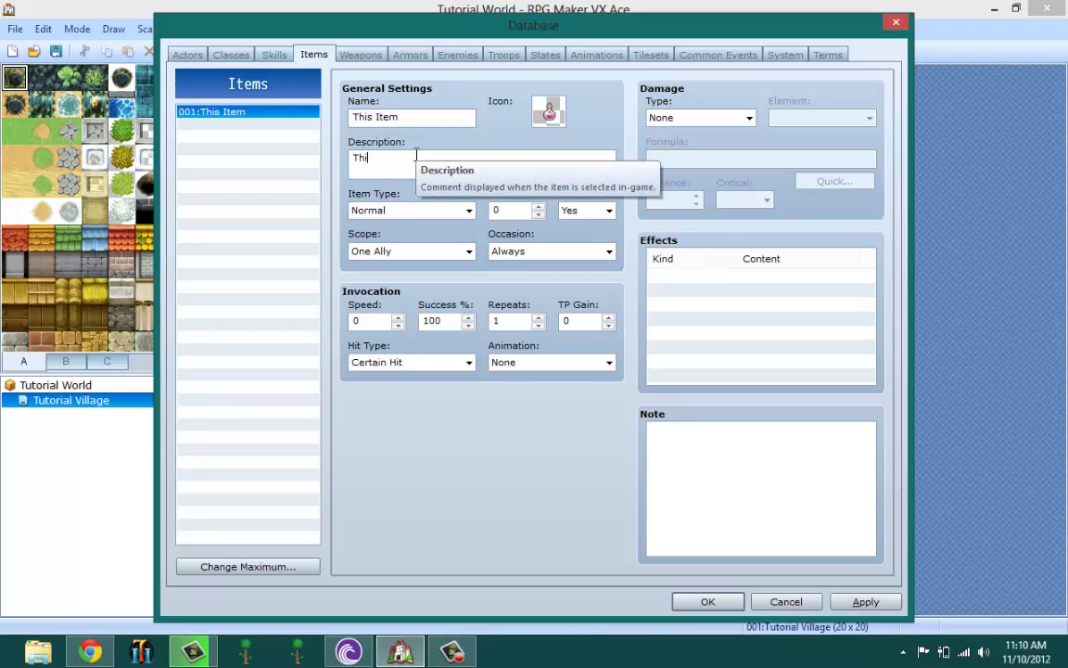
pyautogui.write('This Item Heals yOU')
# - Try Key Item as the item type and return it to Normal
pyautogui.click(467, 210)
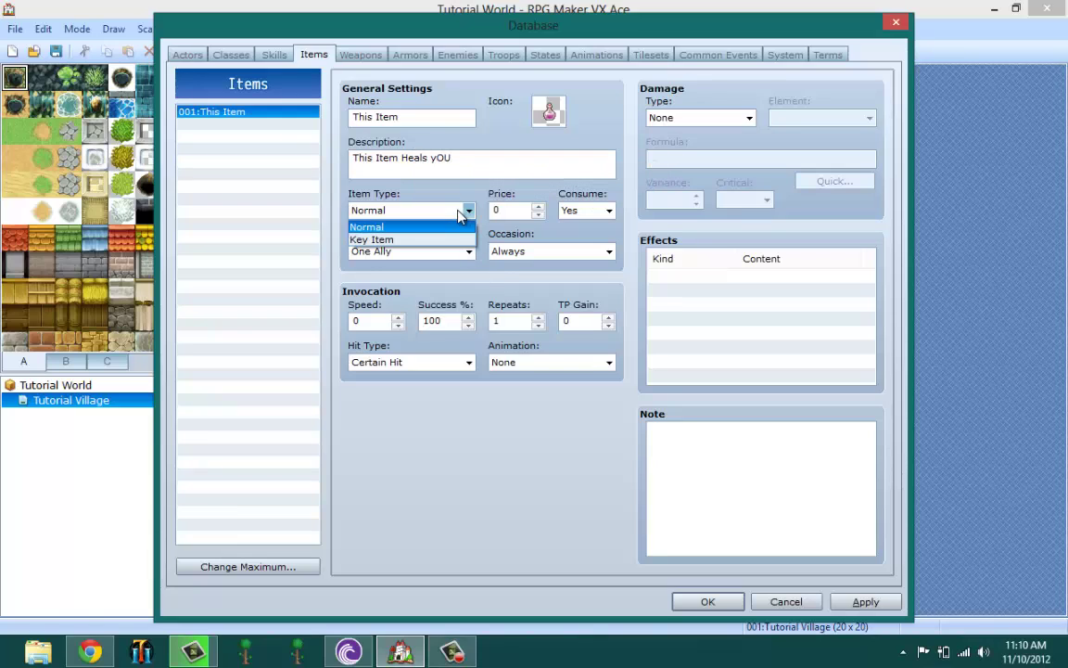
pyautogui.click(413, 240)
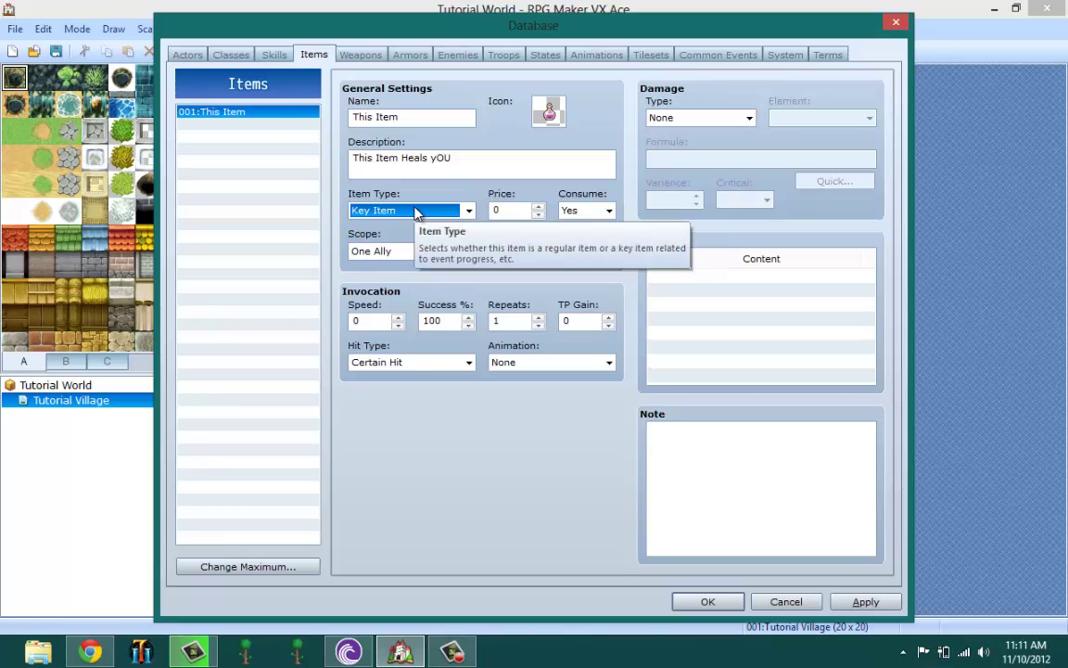
pyautogui.click(413, 211)
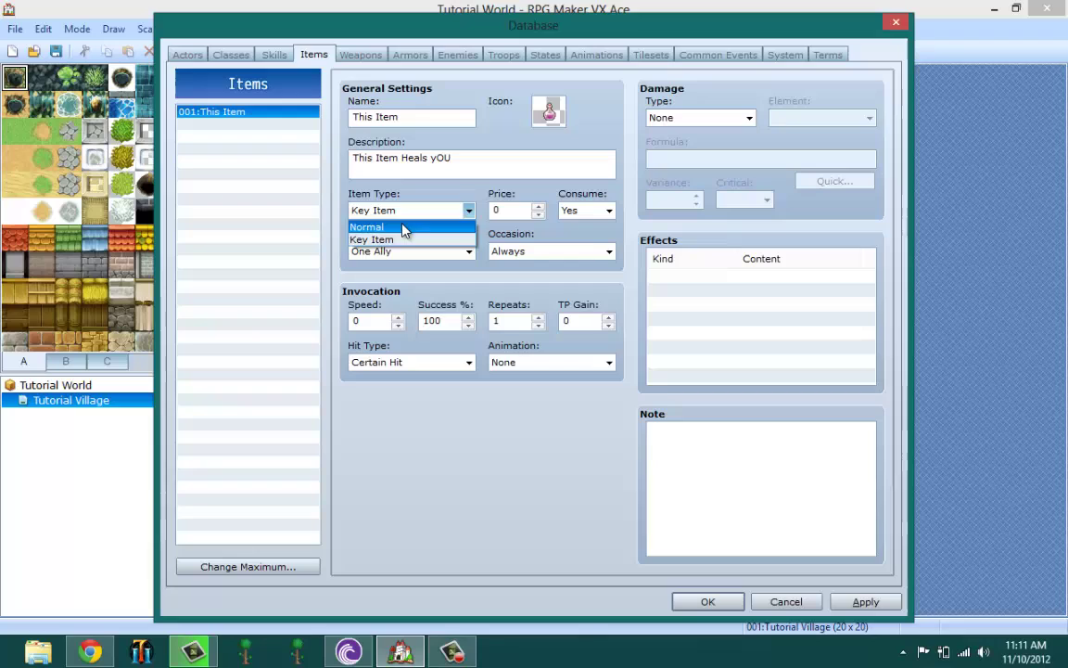
pyautogui.click(404, 225)
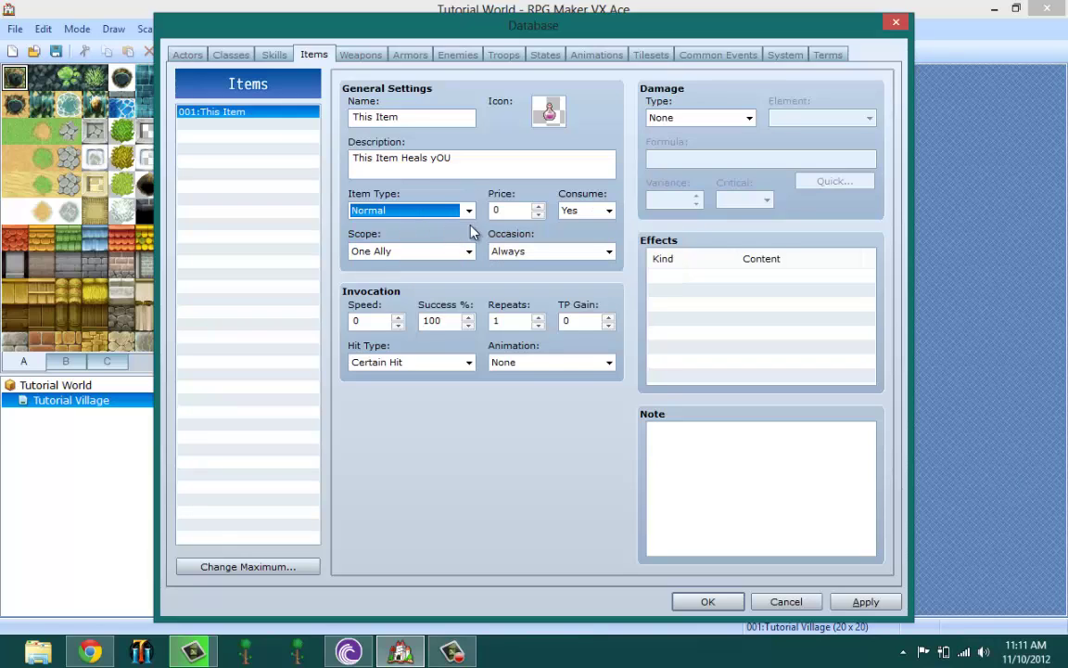
# - Set the item's price to 15
pyautogui.click(509, 209)
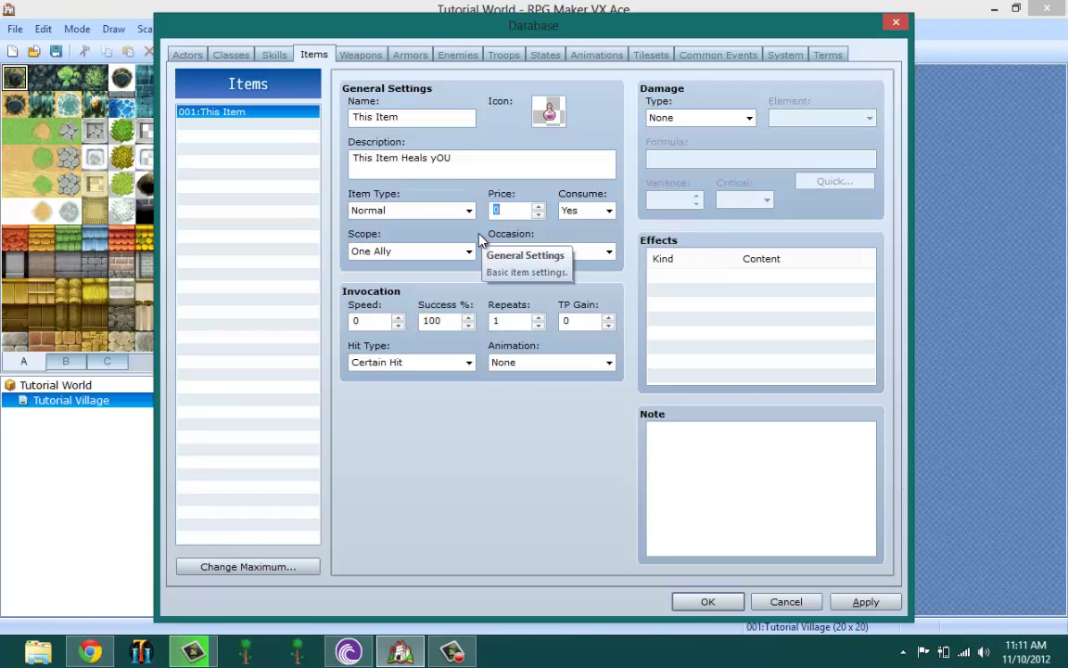
pyautogui.write('99')
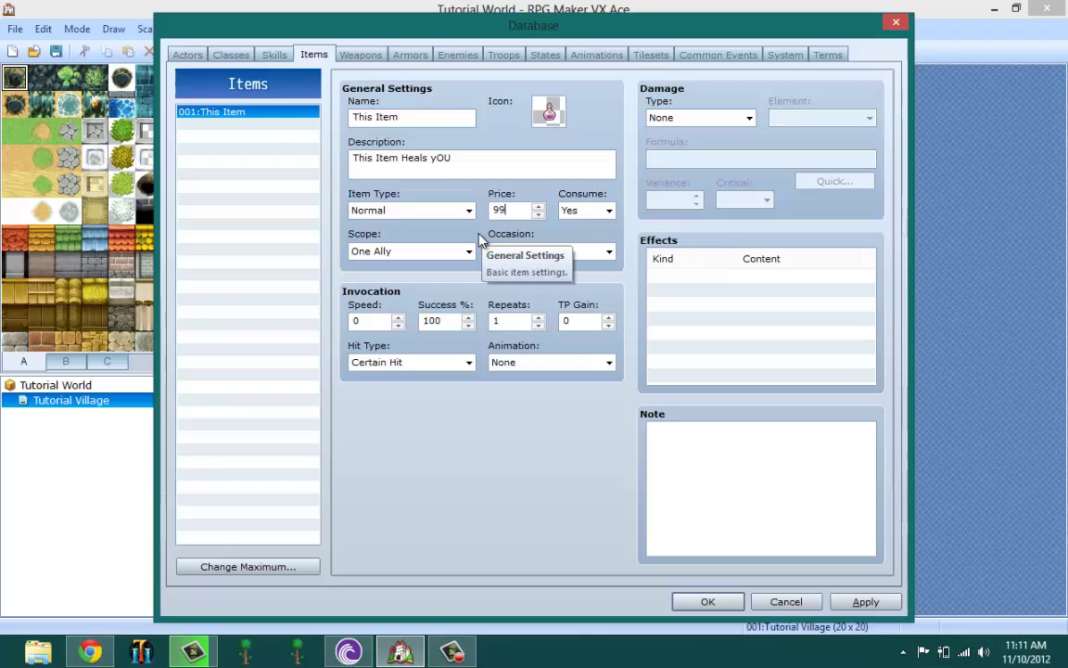
pyautogui.write('9')
pyautogui.press('BackSpace')
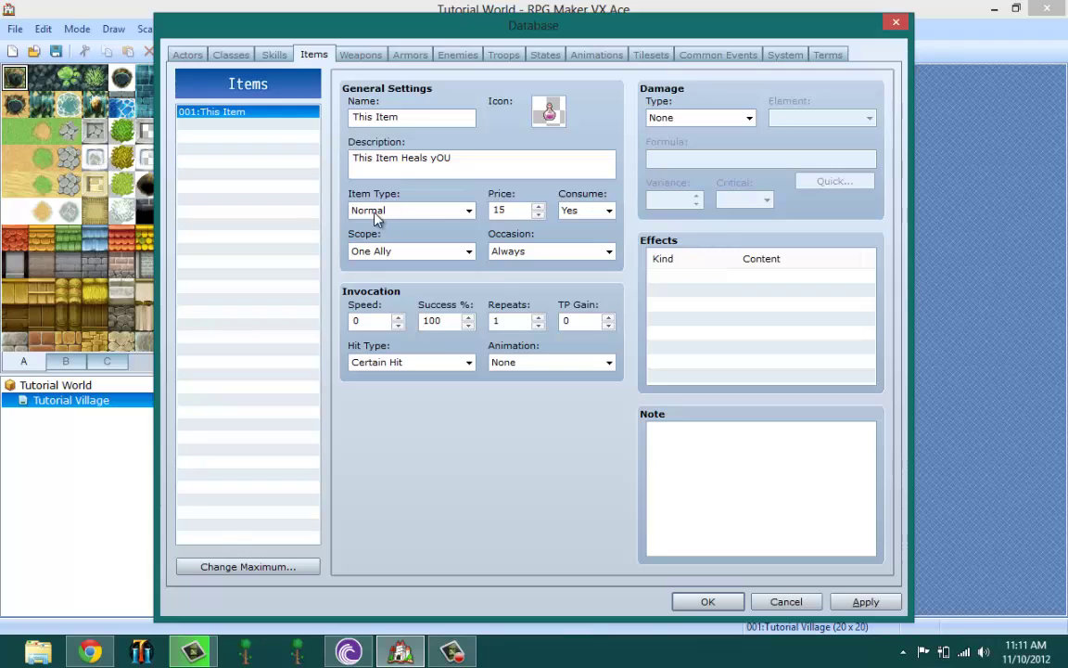
pyautogui.click(468, 212)
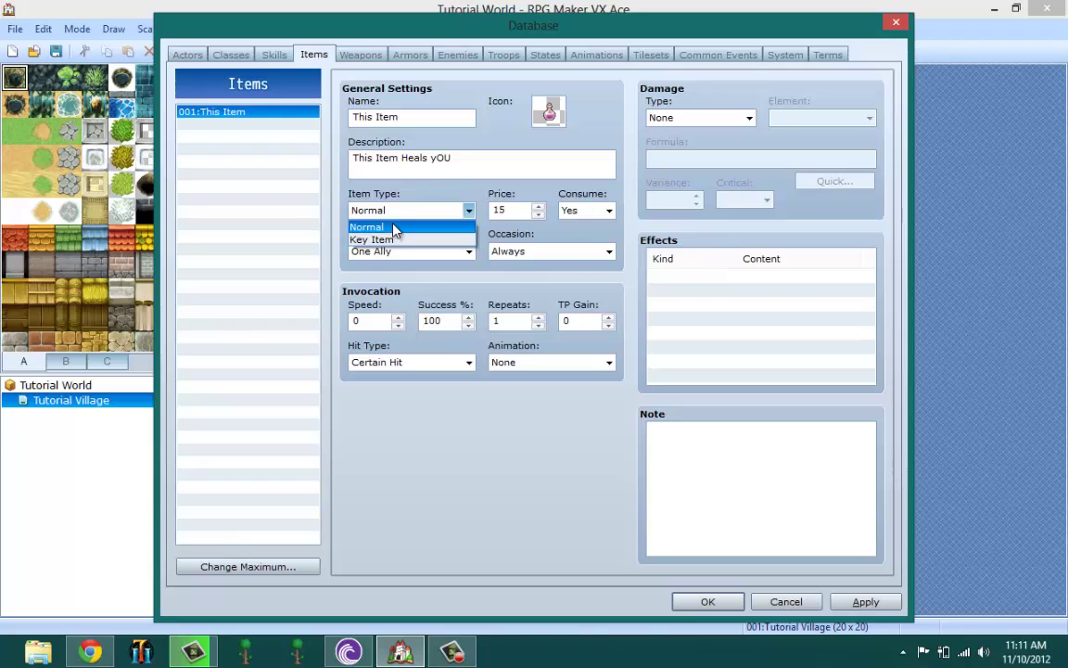
pyautogui.click(382, 172)
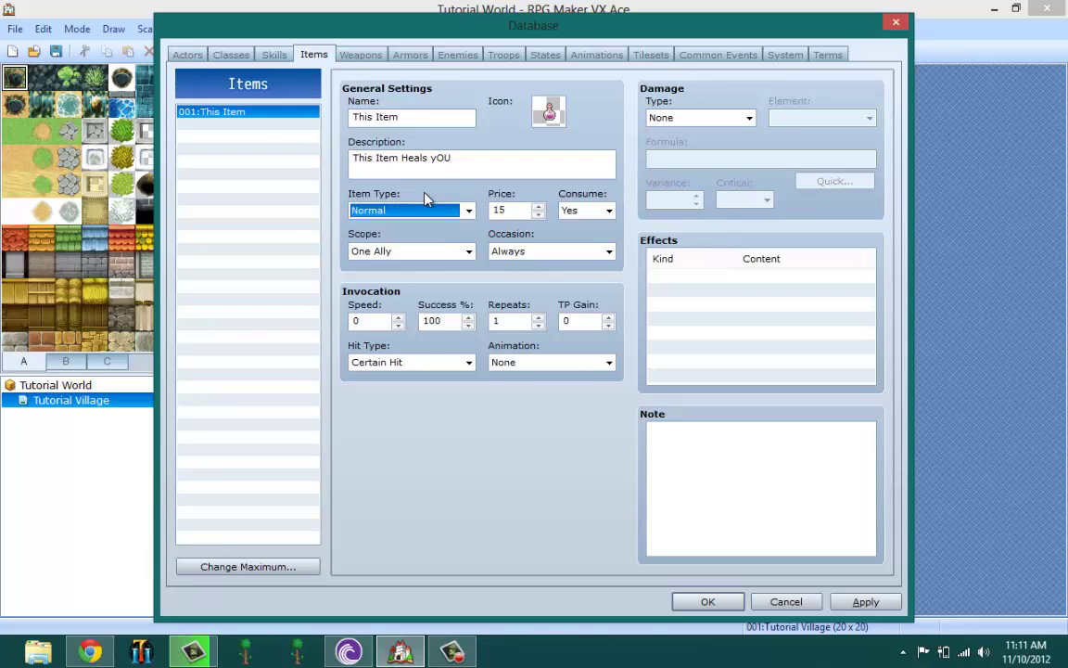
pyautogui.doubleClick(508, 209)
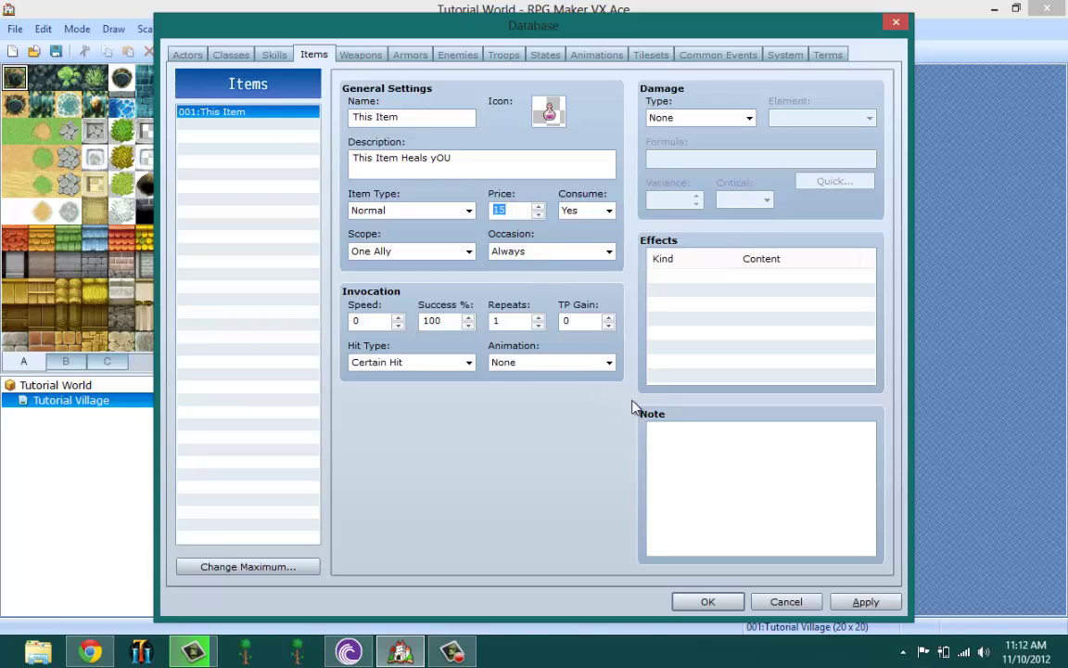
# - Save the item changes by confirming the database, and reopen the database at the item's price
pyautogui.click(702, 600)
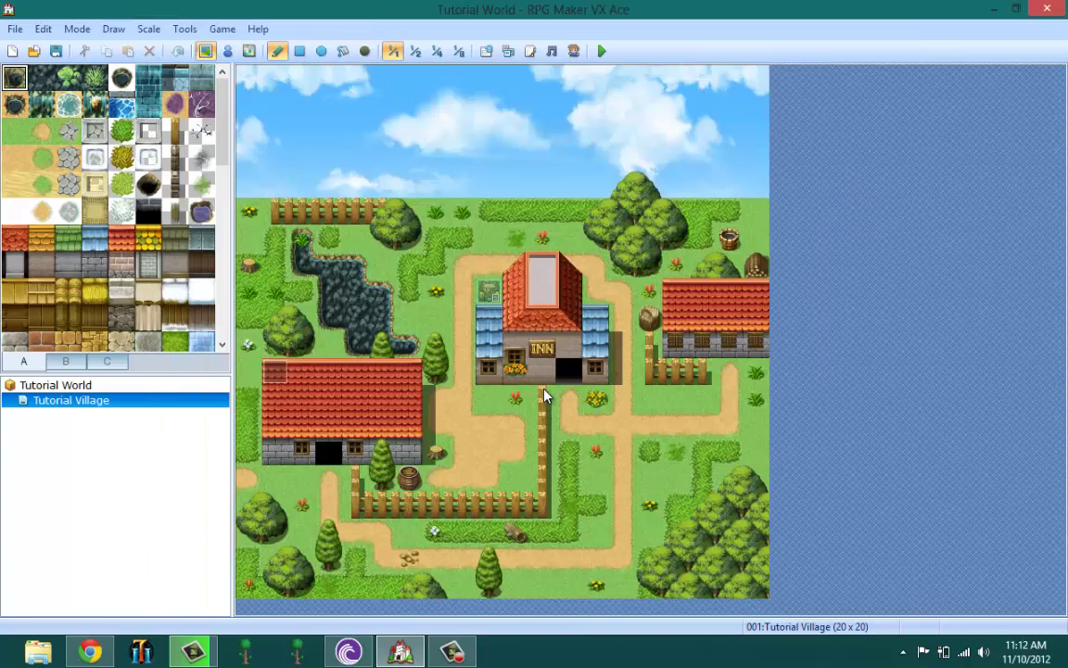
pyautogui.click(185, 29)
pyautogui.click(295, 39)
pyautogui.click(185, 29)
pyautogui.click(204, 50)
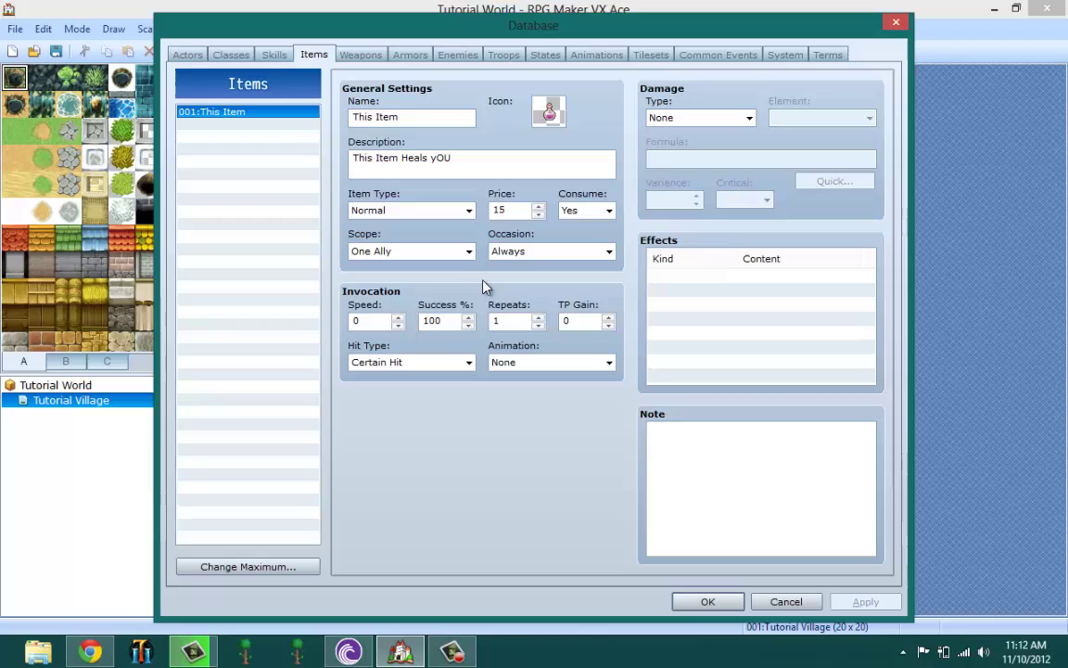
pyautogui.doubleClick(500, 209)
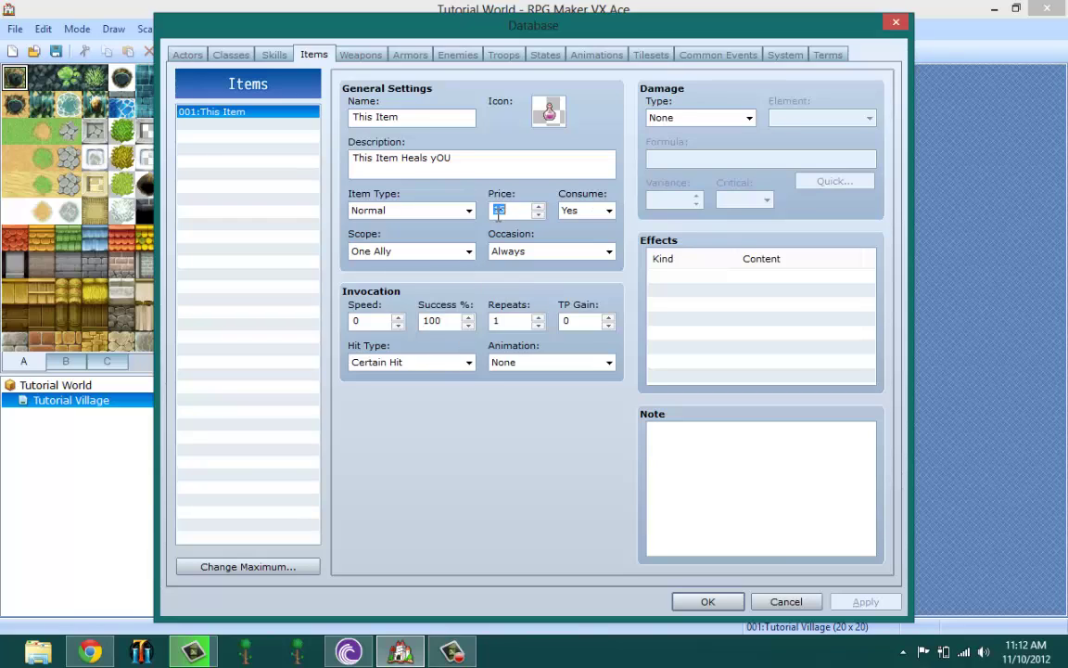
# - Try No for the item's Consume setting and return it to Yes
pyautogui.click(571, 214)
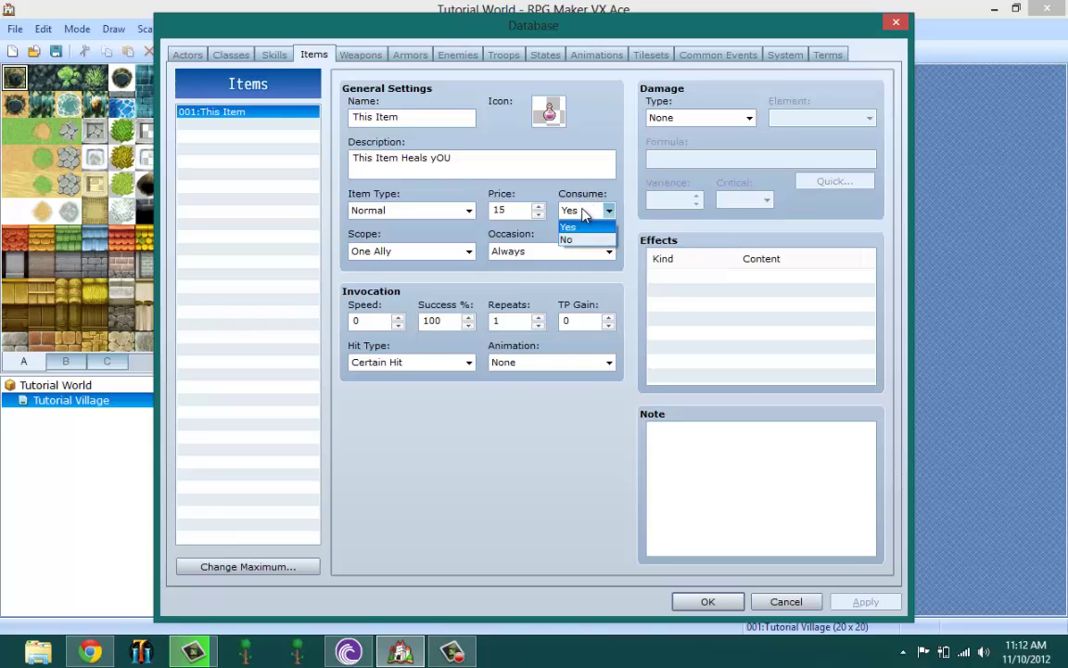
pyautogui.click(583, 208)
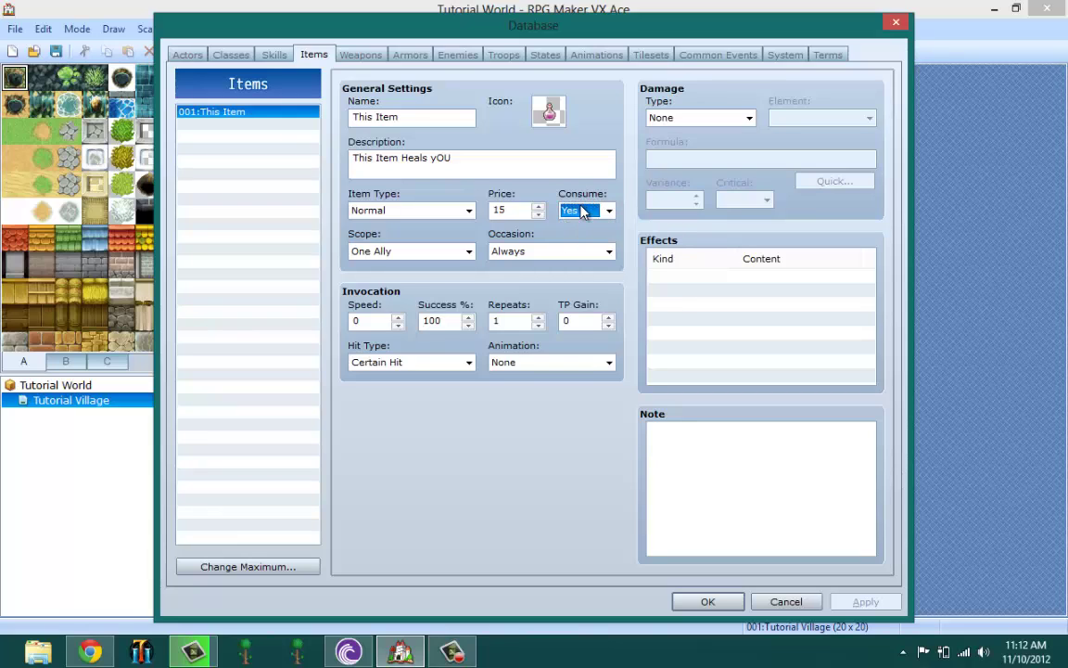
pyautogui.click(580, 209)
pyautogui.click(567, 234)
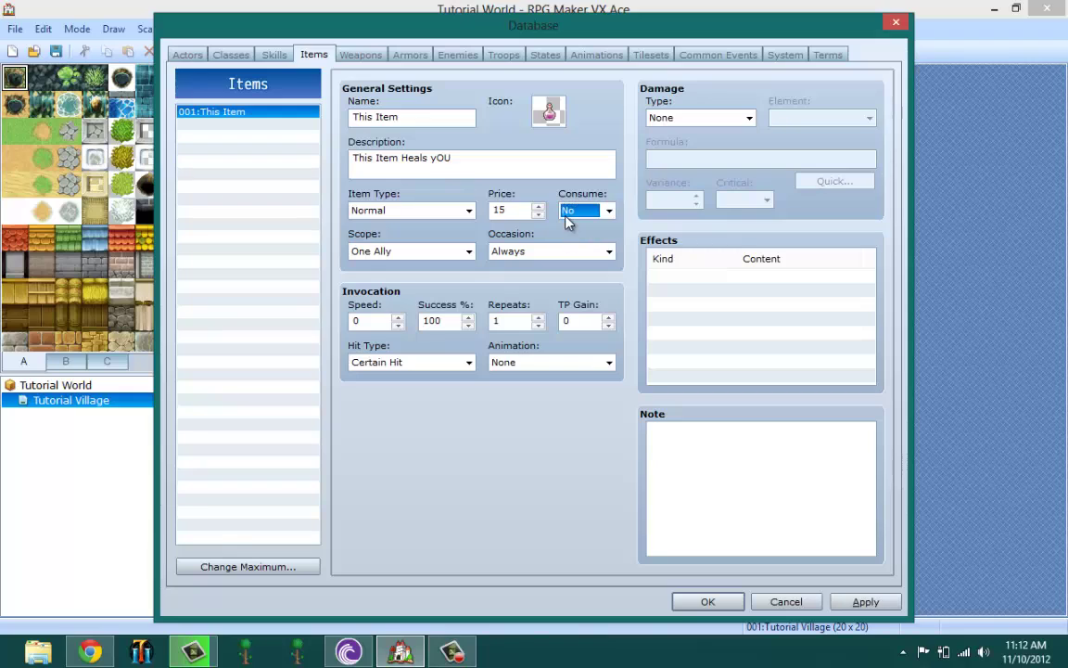
pyautogui.click(567, 215)
pyautogui.click(575, 224)
# - Examine the item's Scope options and its Speed, Success %, Repeats and TP Gain invocation settings
pyautogui.click(408, 251)
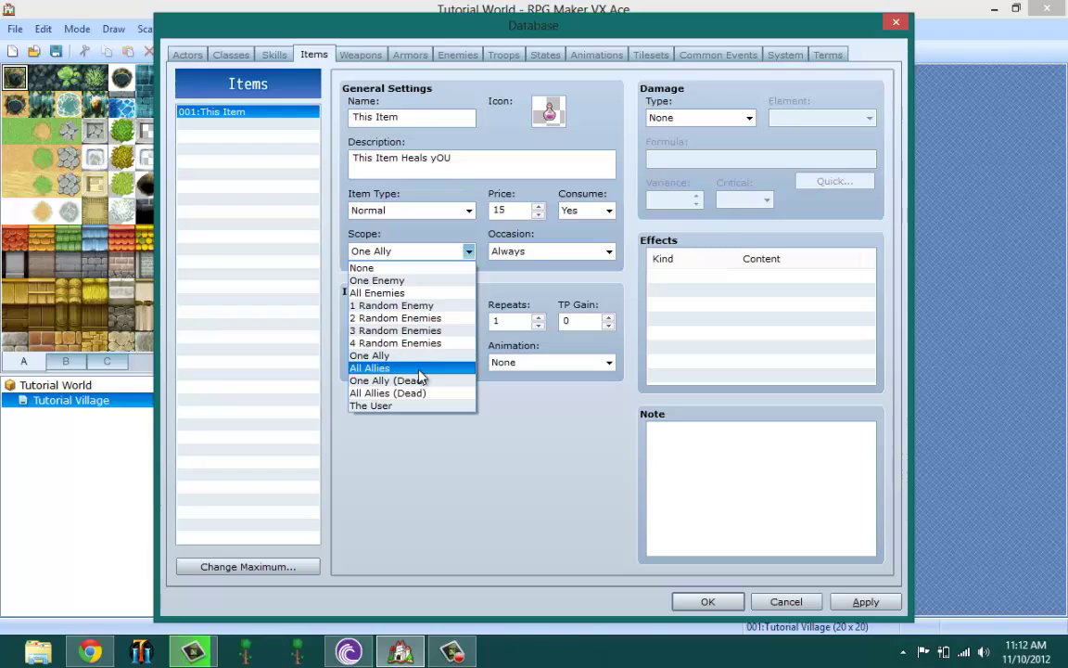
pyautogui.click(443, 442)
pyautogui.click(374, 254)
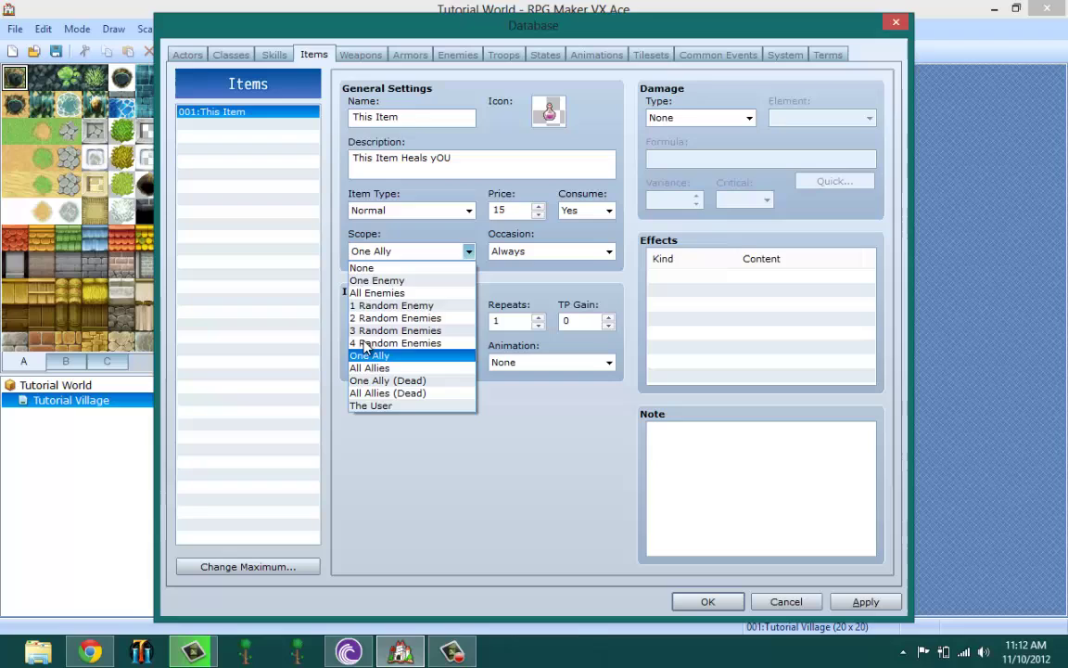
pyautogui.click(369, 425)
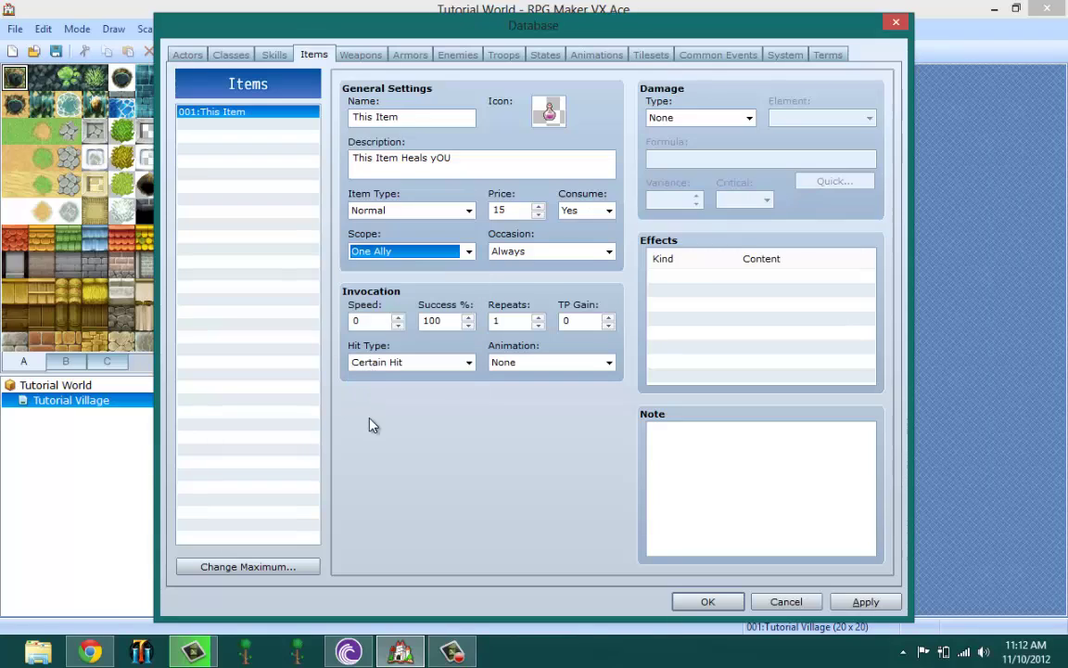
pyautogui.click(405, 253)
pyautogui.click(407, 258)
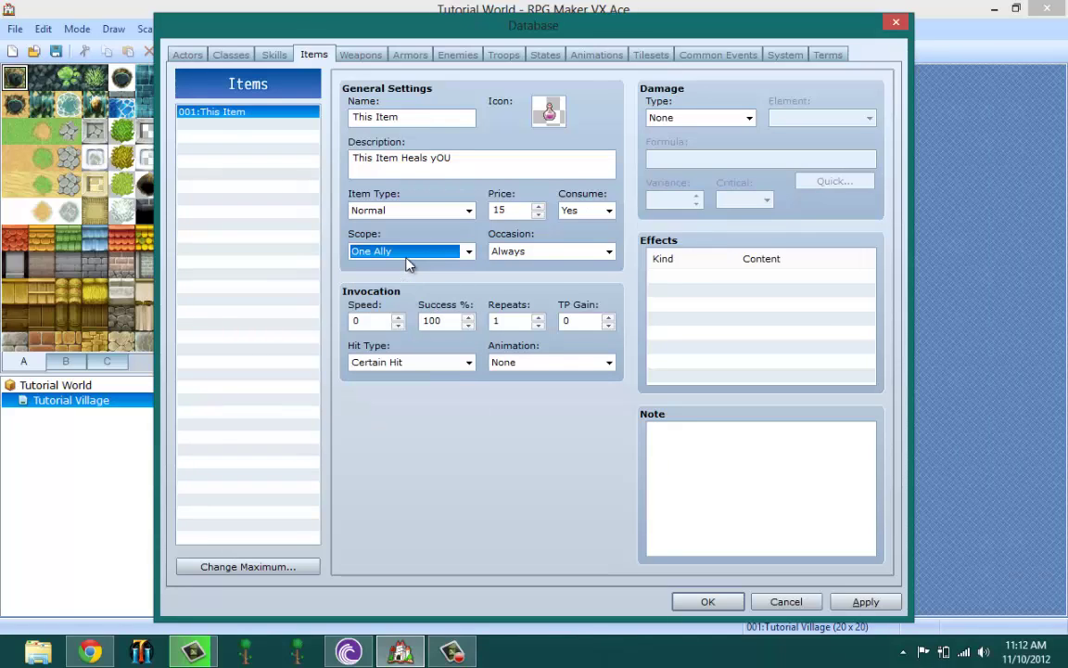
pyautogui.doubleClick(367, 319)
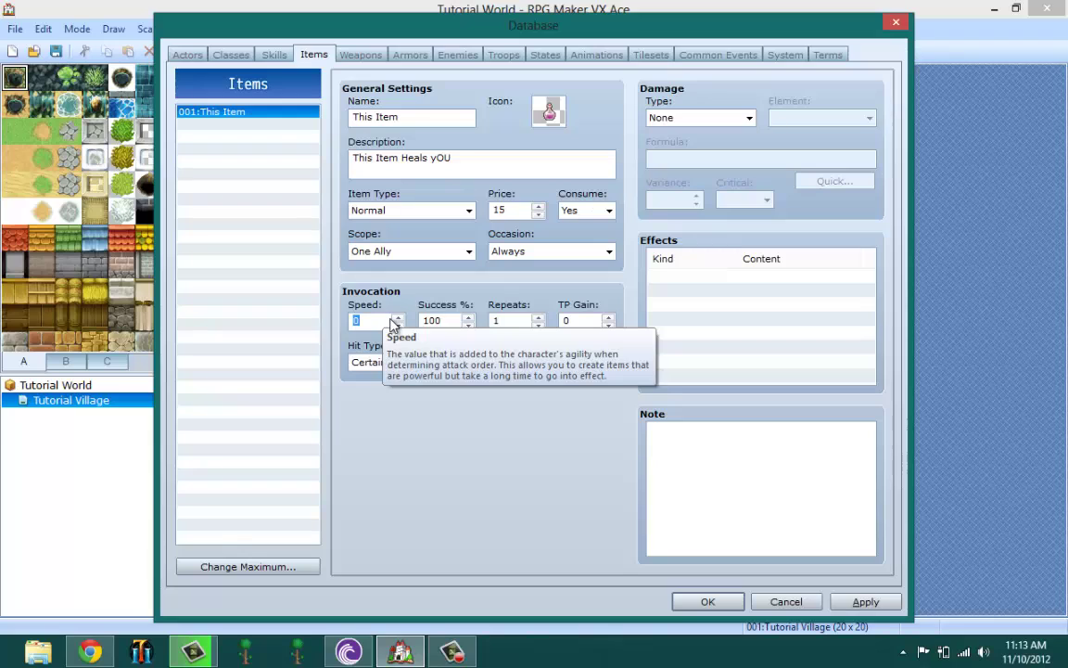
pyautogui.doubleClick(448, 321)
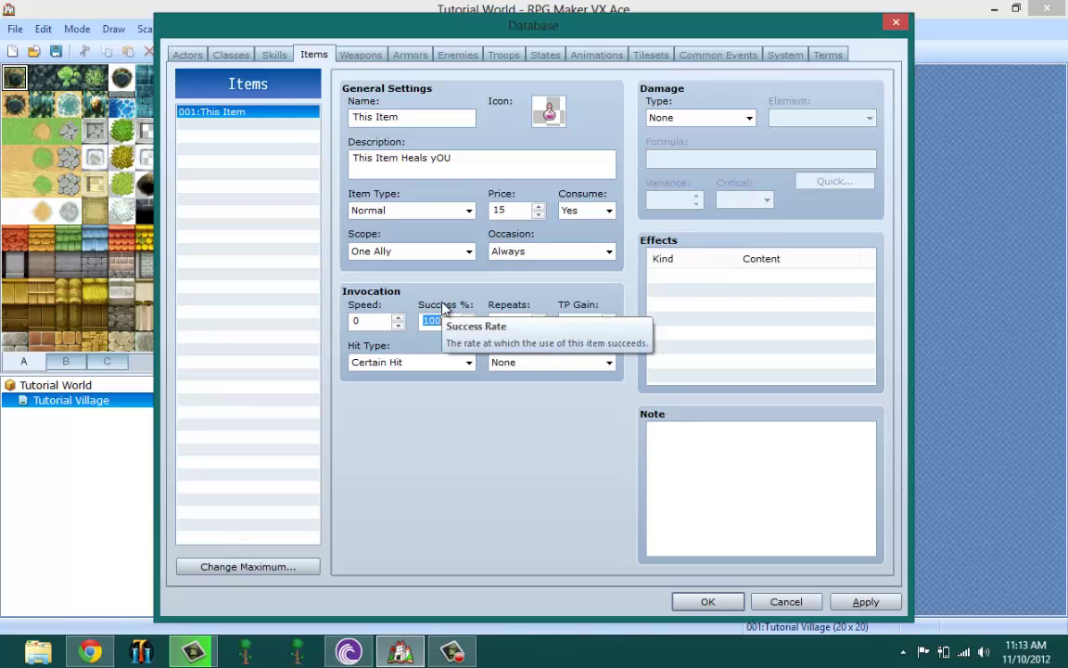
pyautogui.click(509, 320)
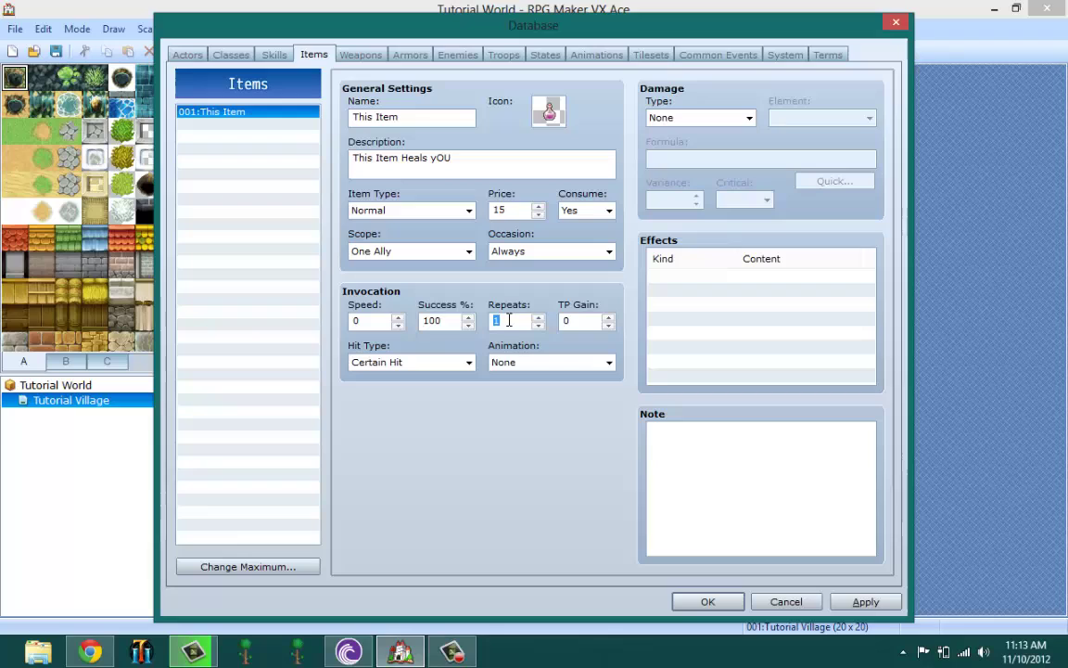
pyautogui.click(562, 317)
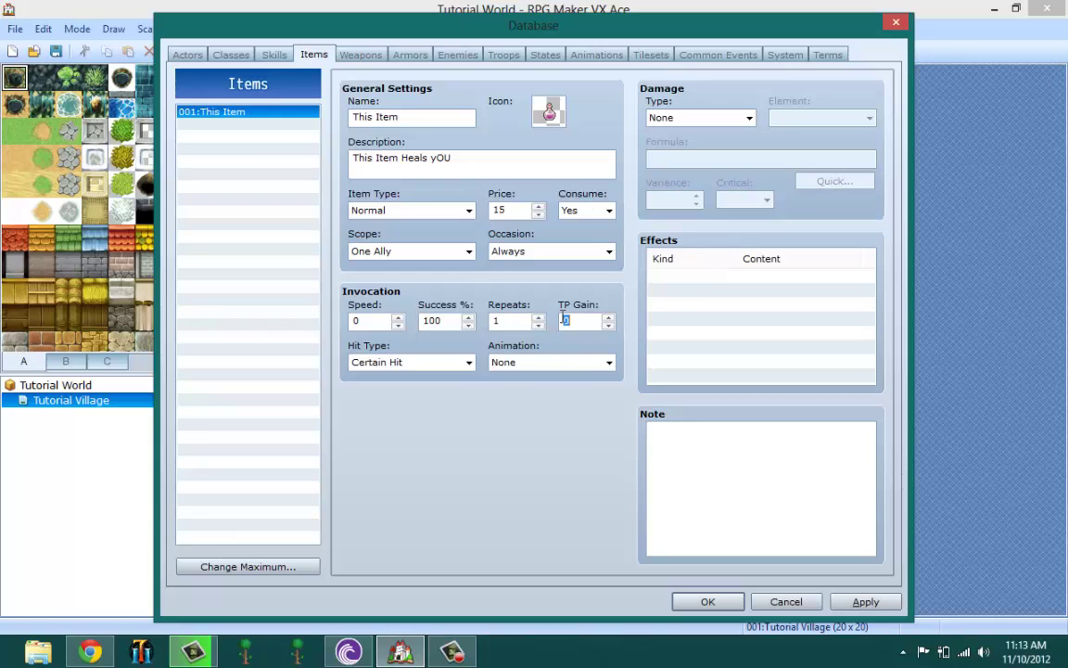
# - Keep Certain Hit as the item's hit type and set its animation to 040:Restore 1
pyautogui.click(444, 363)
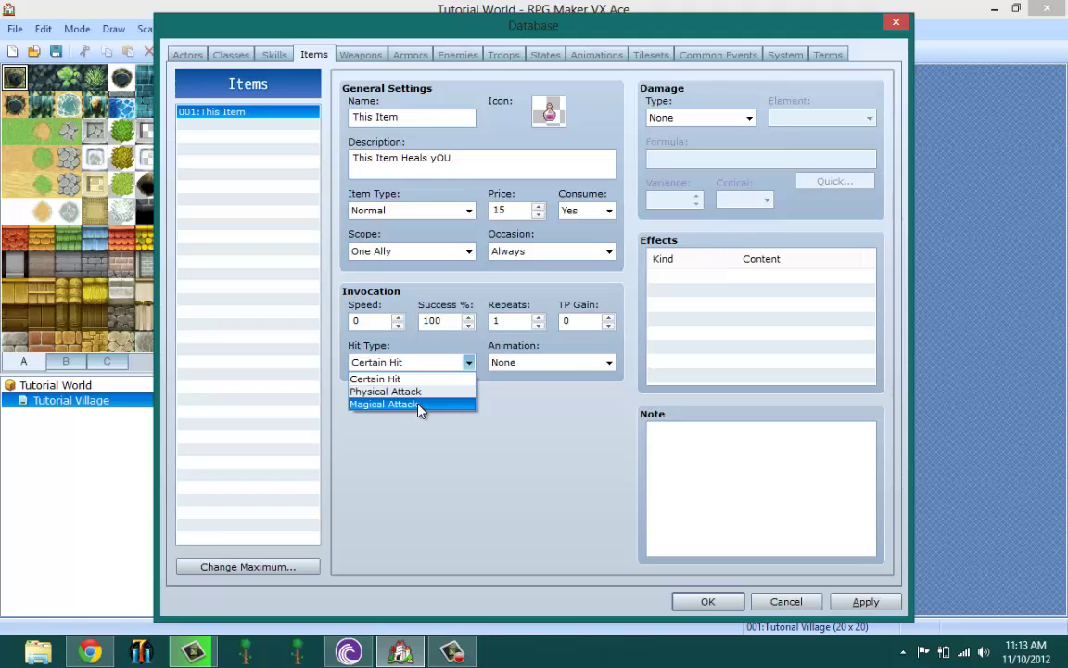
pyautogui.click(467, 380)
pyautogui.click(538, 363)
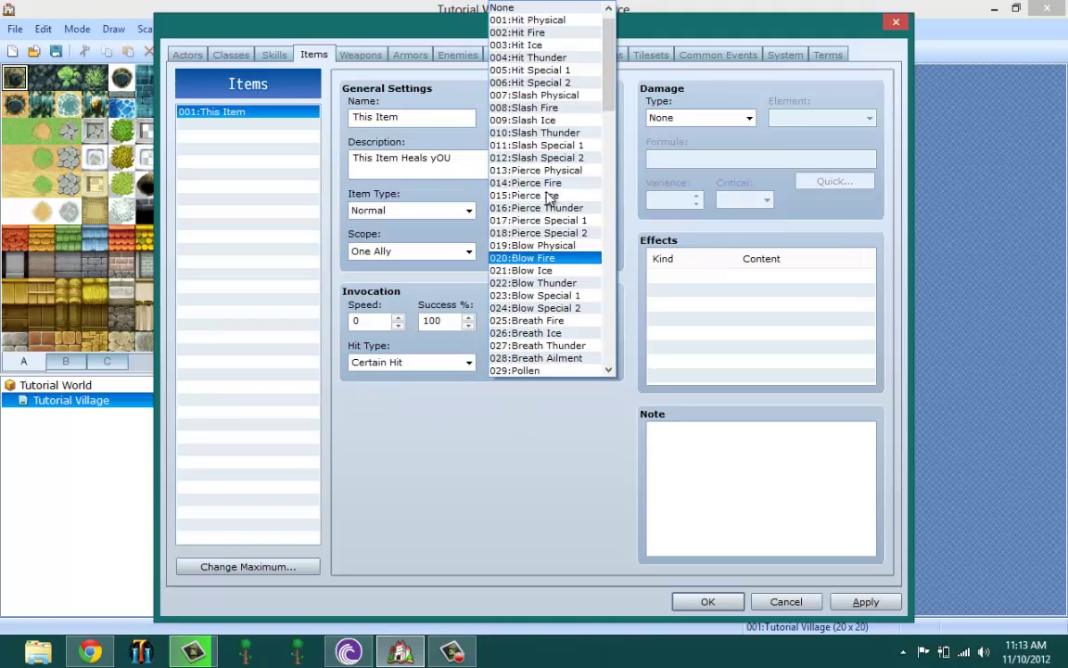
pyautogui.scroll(-7, 550, 199)
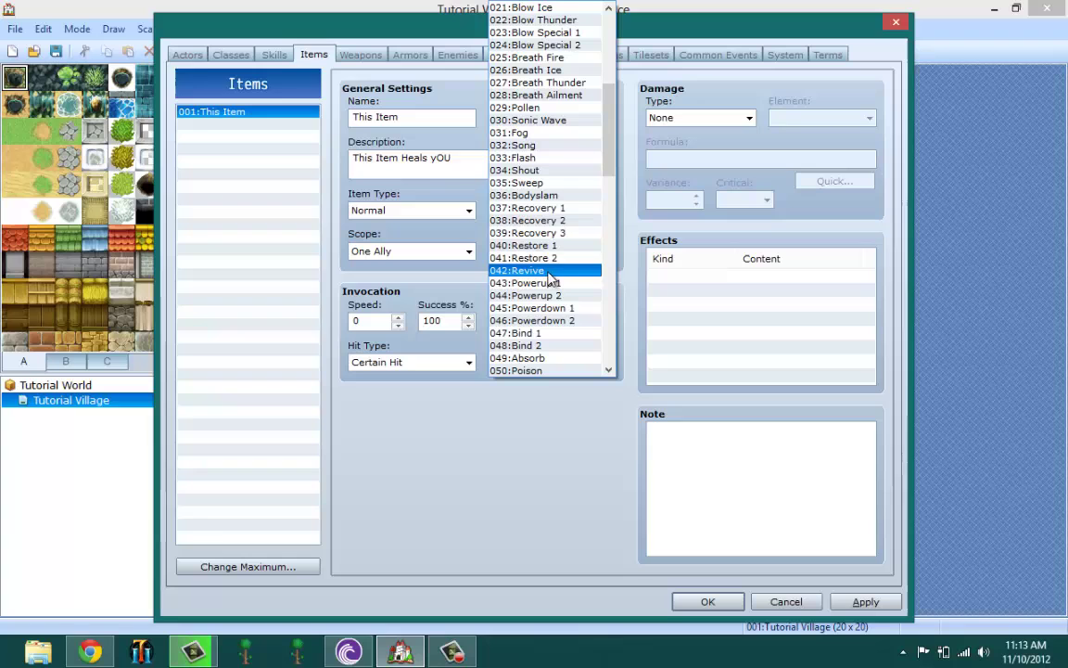
pyautogui.scroll(-3, 549, 255)
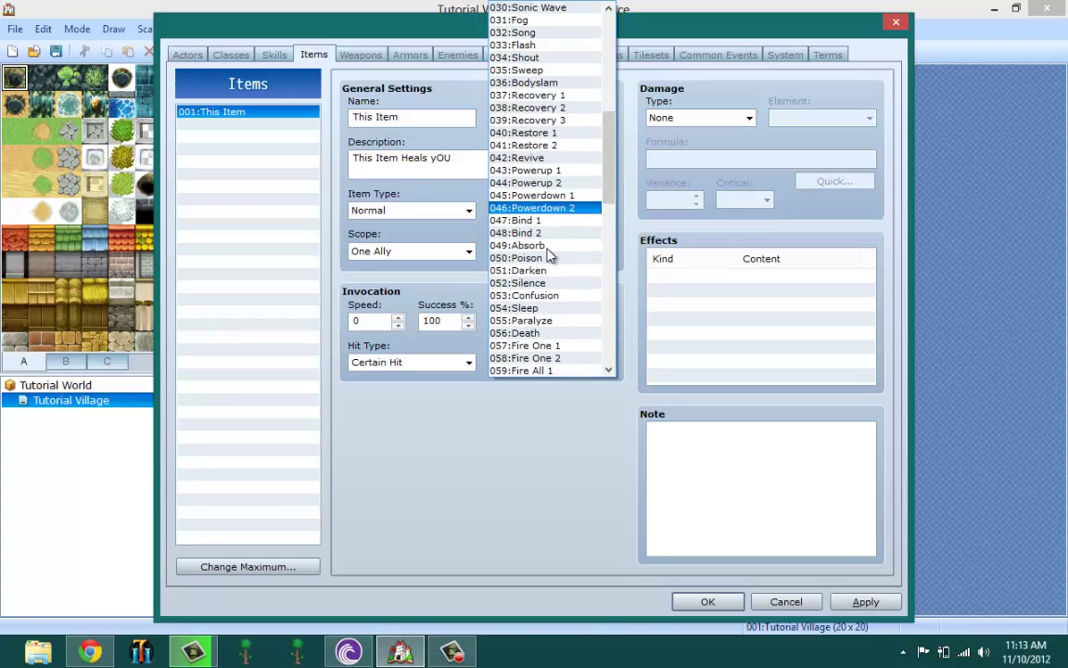
pyautogui.scroll(-10, 549, 255)
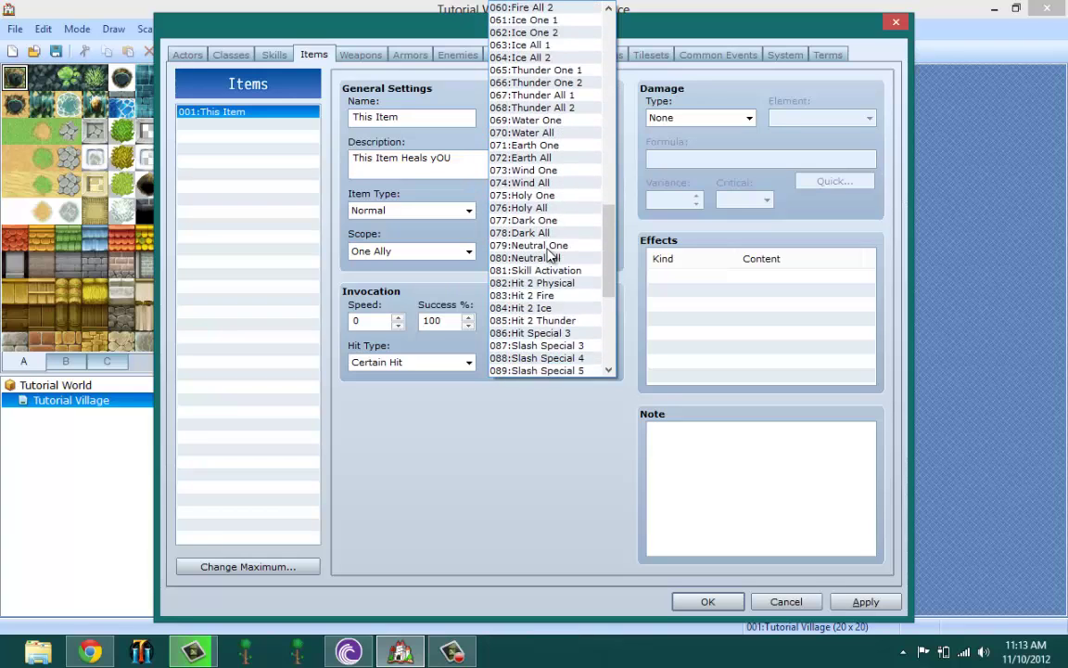
pyautogui.scroll(-7, 549, 255)
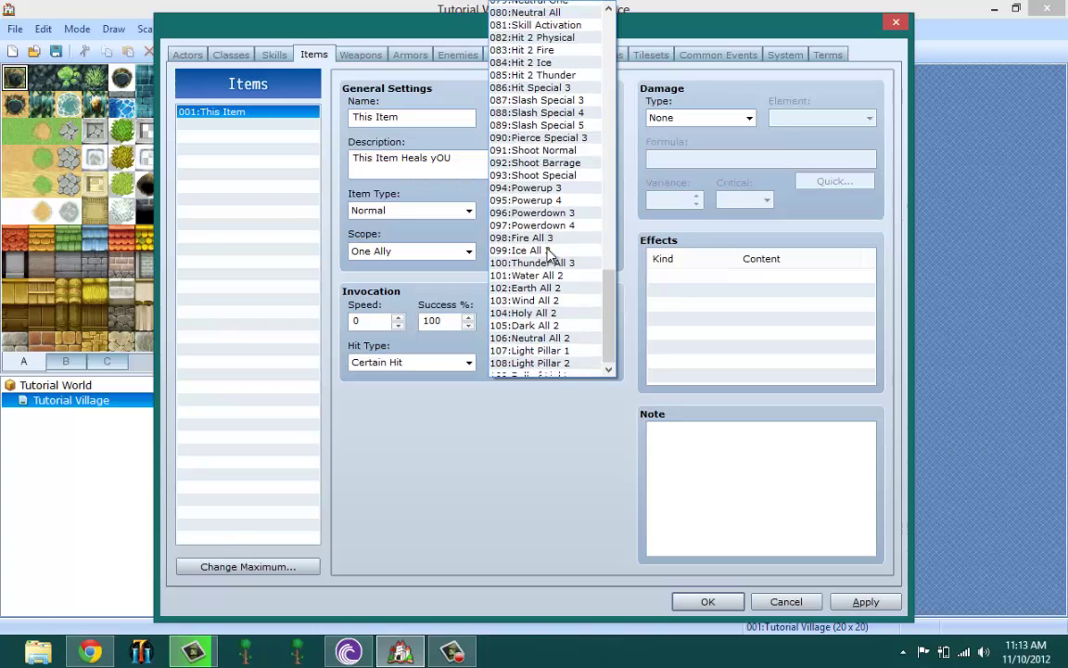
pyautogui.scroll(7, 549, 254)
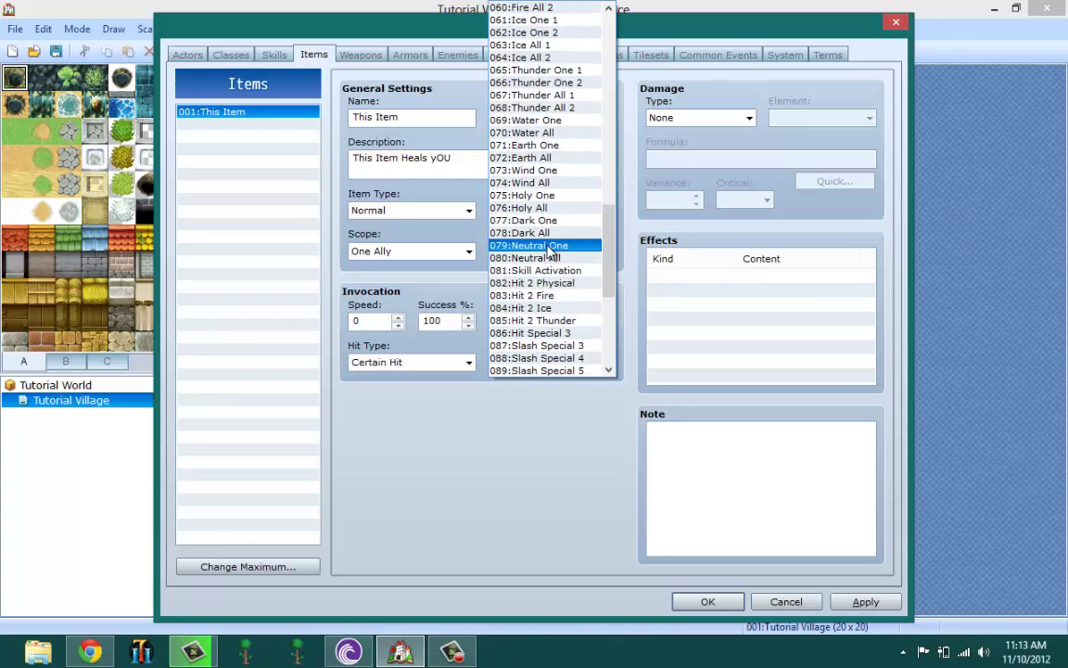
pyautogui.scroll(5, 549, 249)
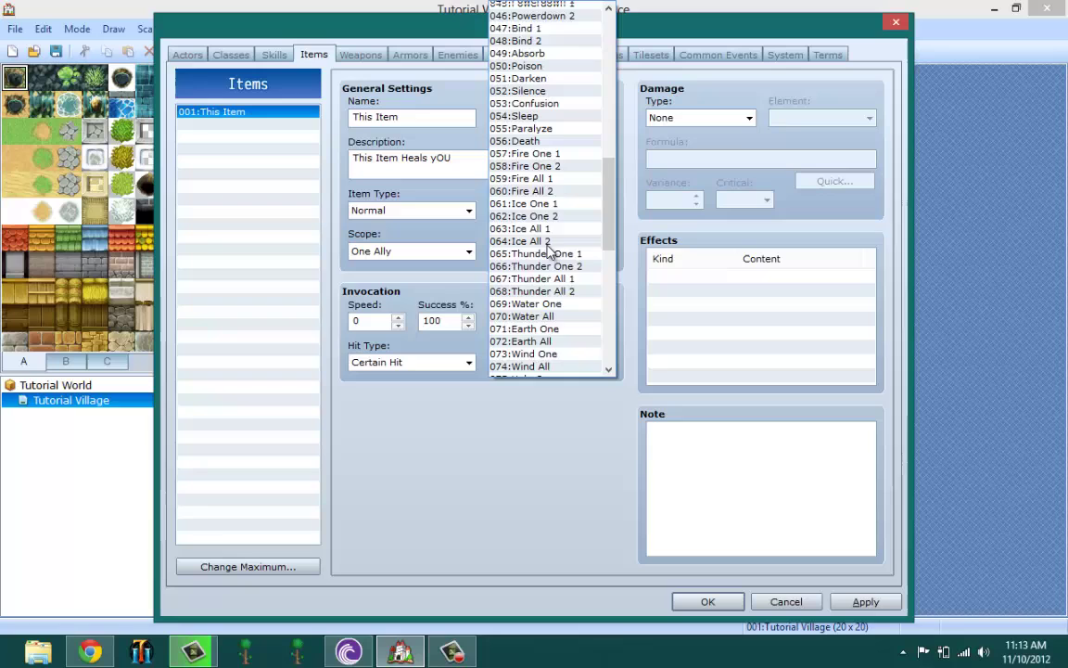
pyautogui.scroll(7, 549, 246)
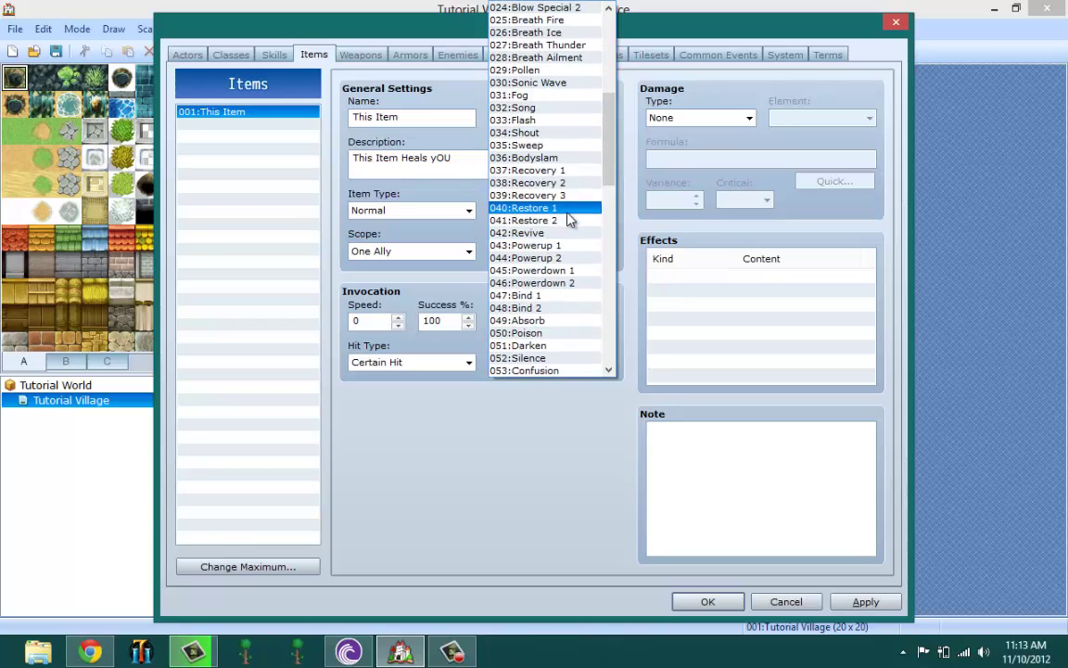
pyautogui.click(567, 212)
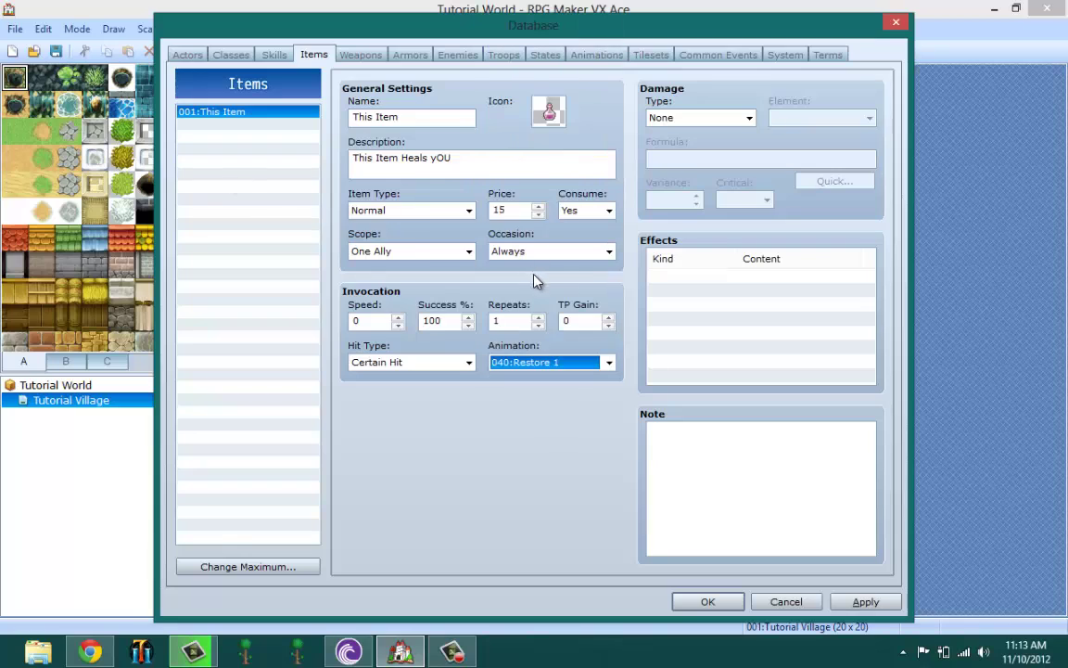
pyautogui.click(468, 361)
pyautogui.click(435, 371)
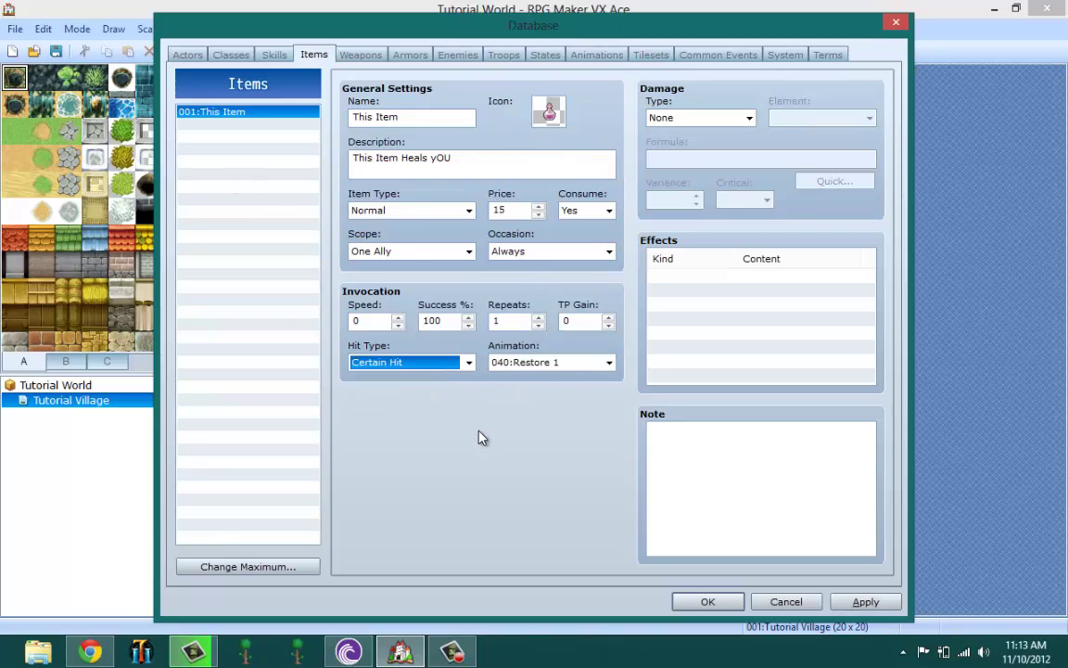
# - Set the item's damage to HP Recover with the Holy element and a formula of 100
pyautogui.click(716, 125)
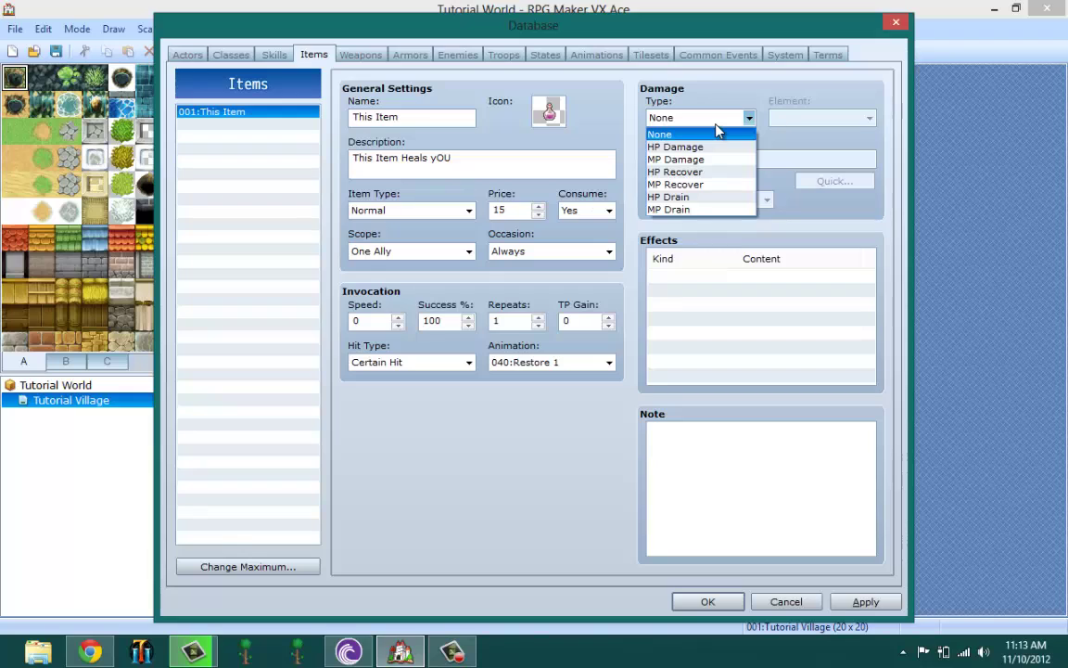
pyautogui.click(697, 172)
pyautogui.click(816, 118)
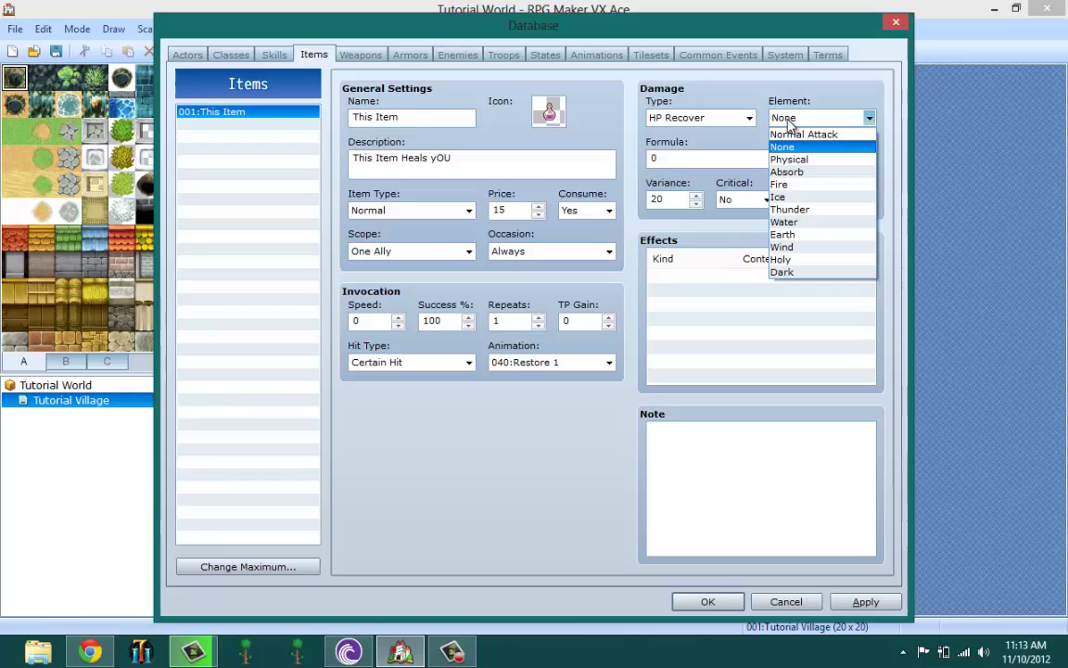
pyautogui.click(783, 260)
pyautogui.press('Tab')
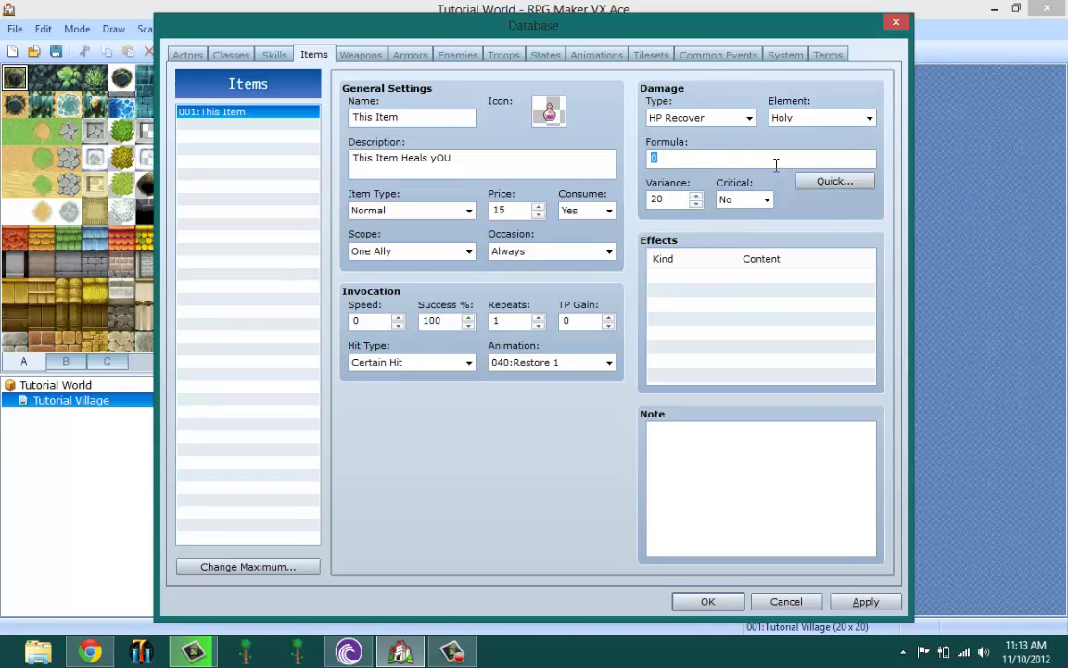
pyautogui.moveTo(776, 163)
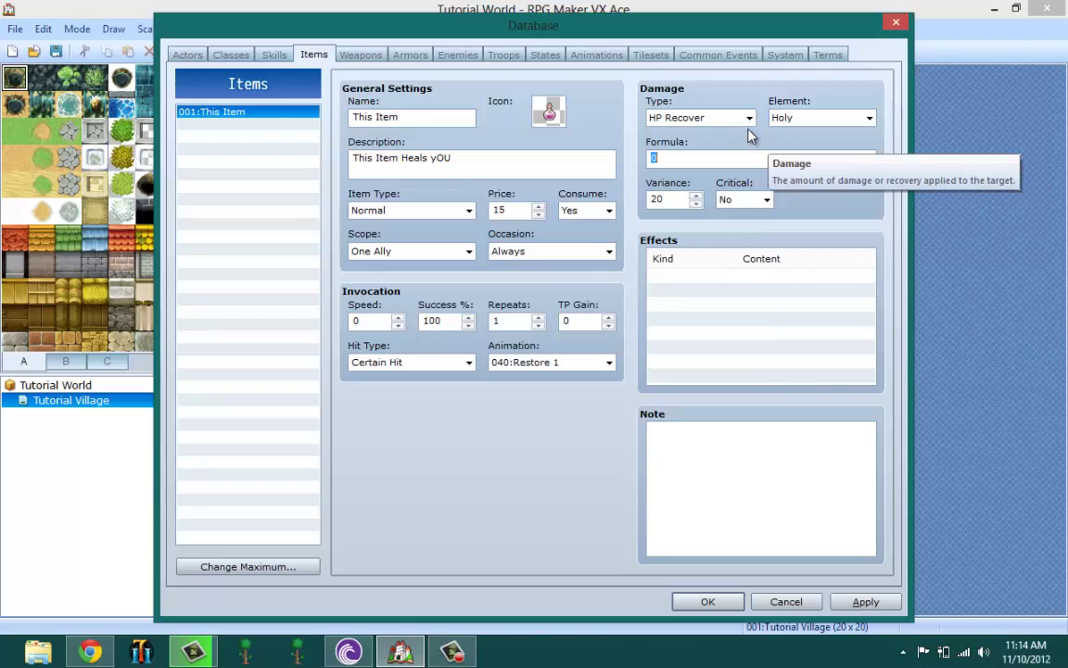
pyautogui.write('100')
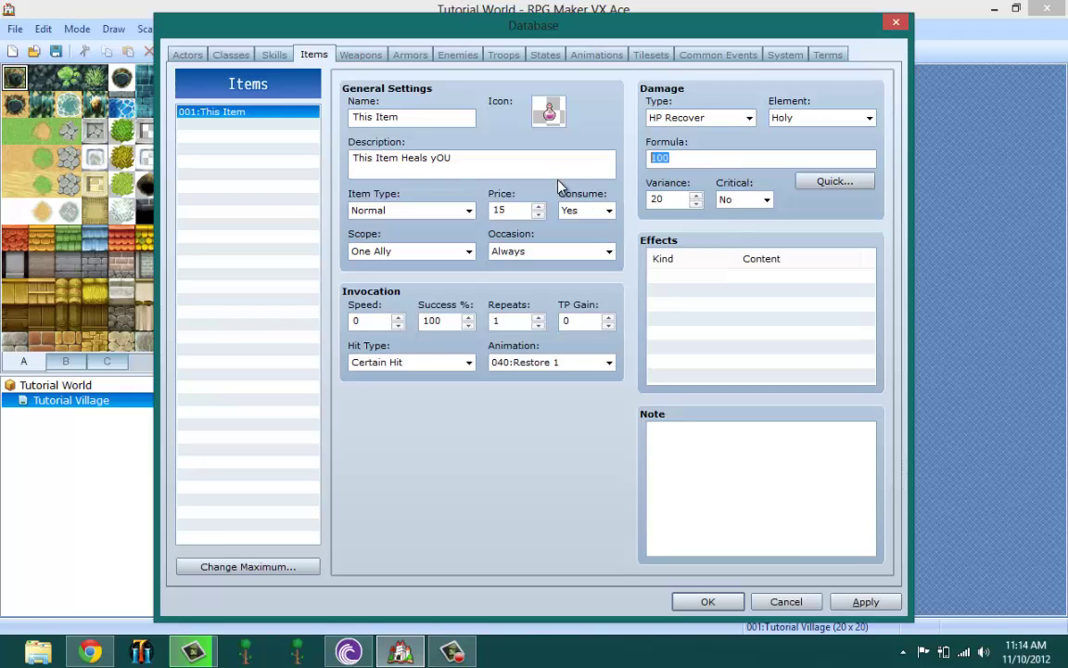
# - Try generating the damage formula from Quick Damage Setting with base value 5, physical 2 and magical 2
pyautogui.click(827, 180)
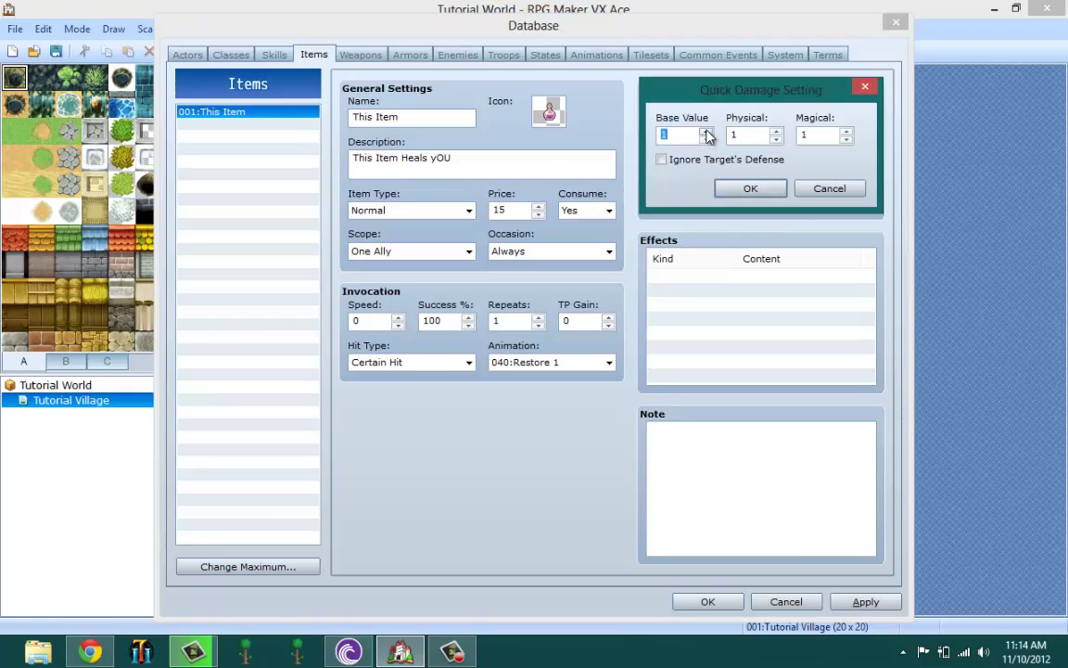
pyautogui.click(707, 131)
pyautogui.click(707, 132)
pyautogui.click(776, 130)
pyautogui.click(750, 188)
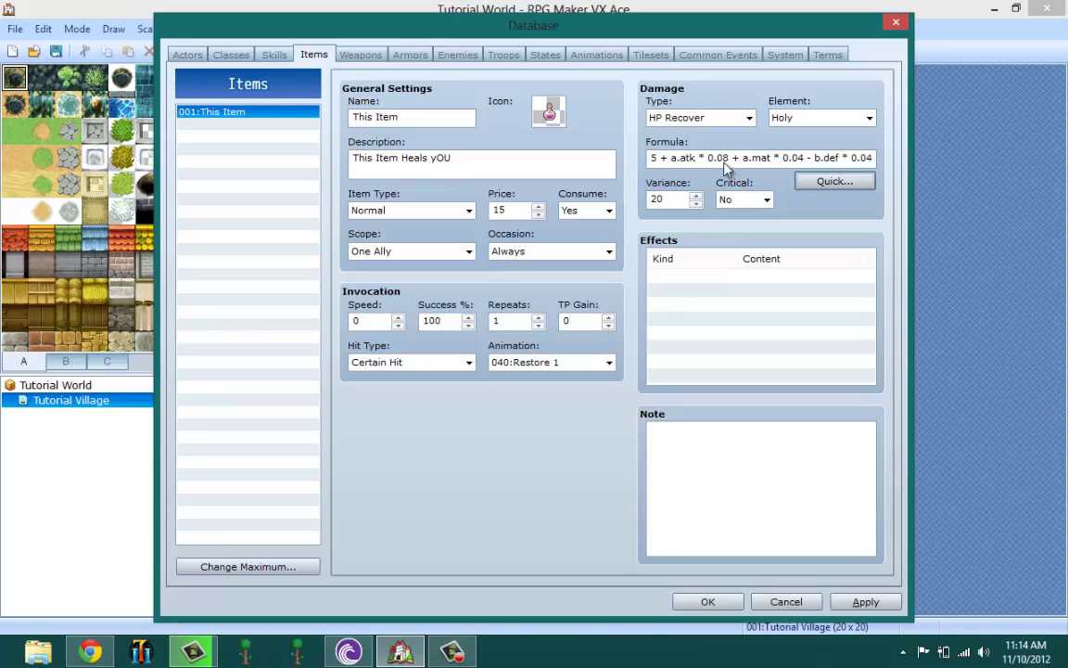
pyautogui.click(834, 180)
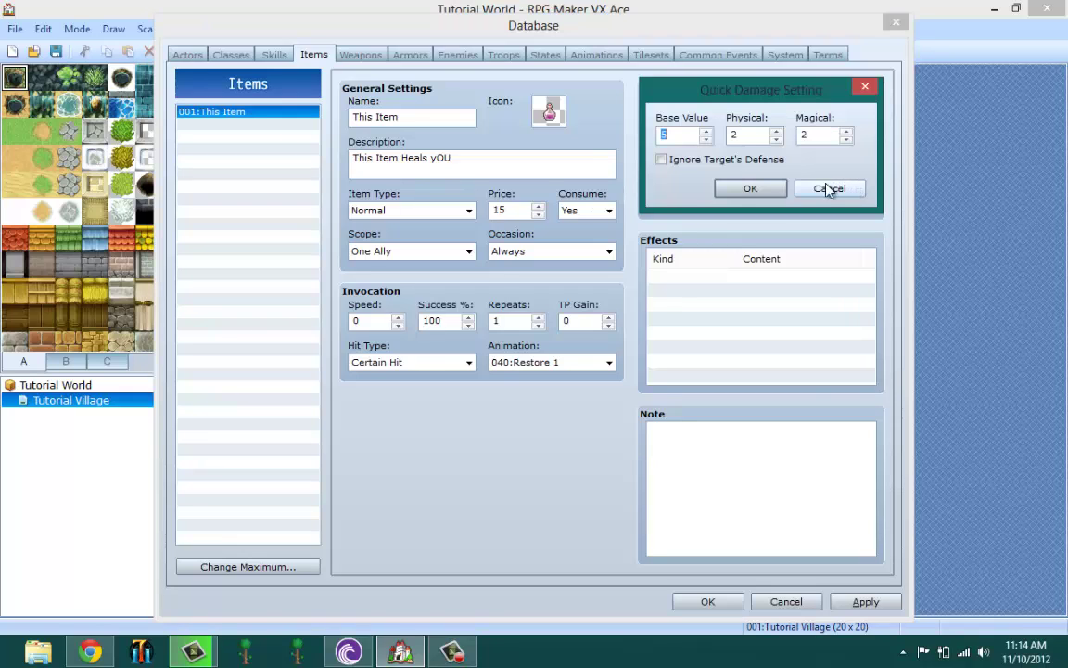
pyautogui.click(816, 190)
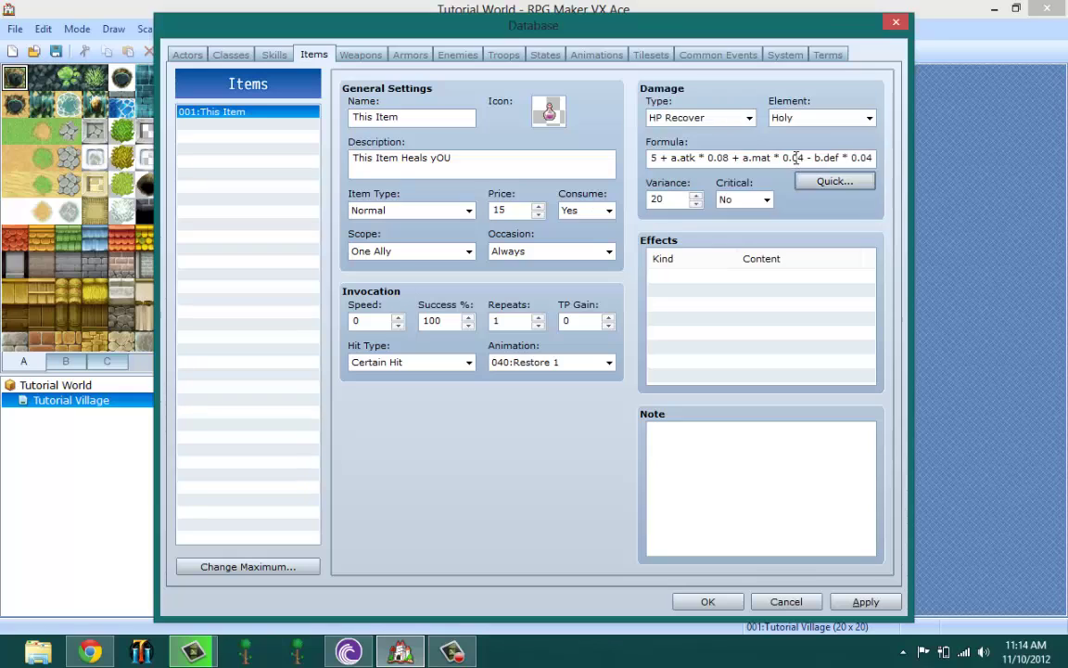
# - Replace the entire generated damage formula with a flat value of 100
pyautogui.doubleClick(791, 158)
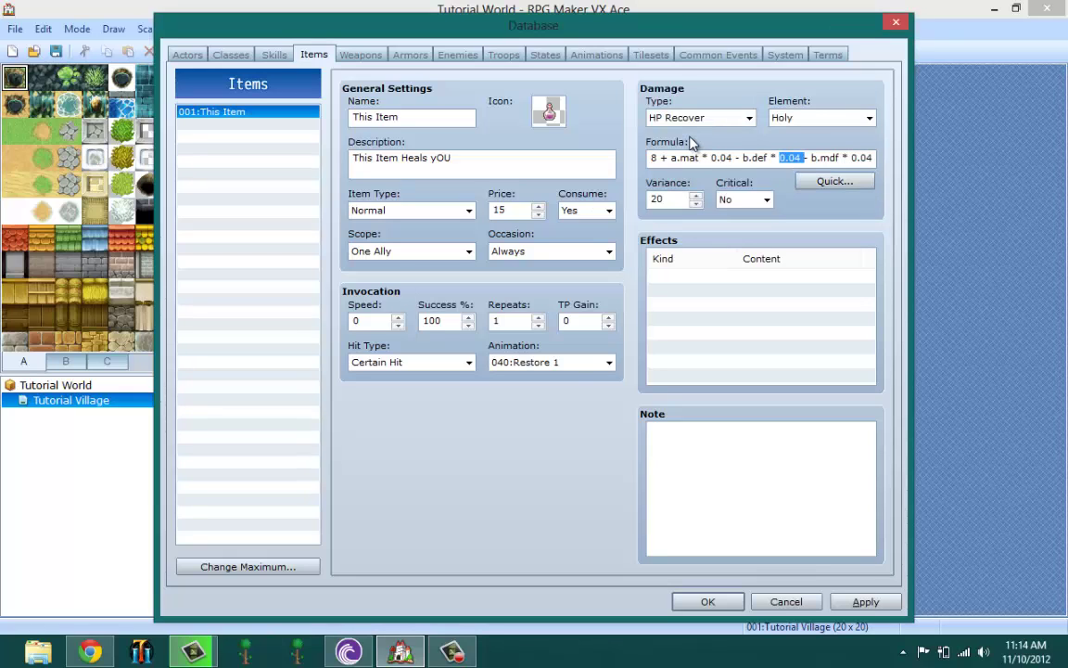
pyautogui.hotkey('ctrl', 'a')
pyautogui.write('1')
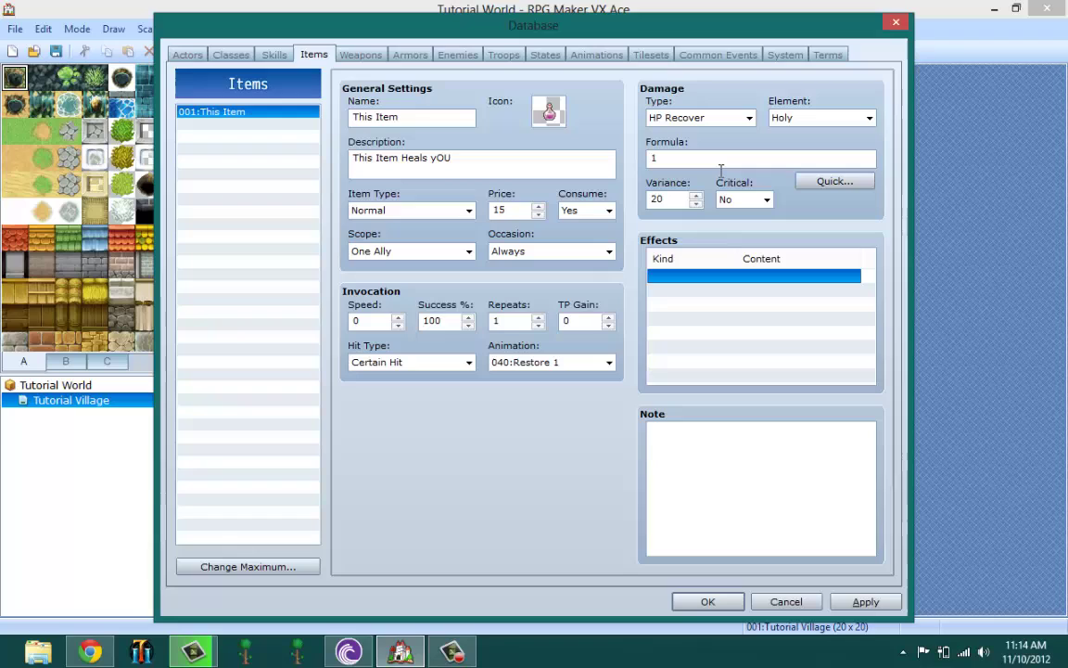
pyautogui.write('100')
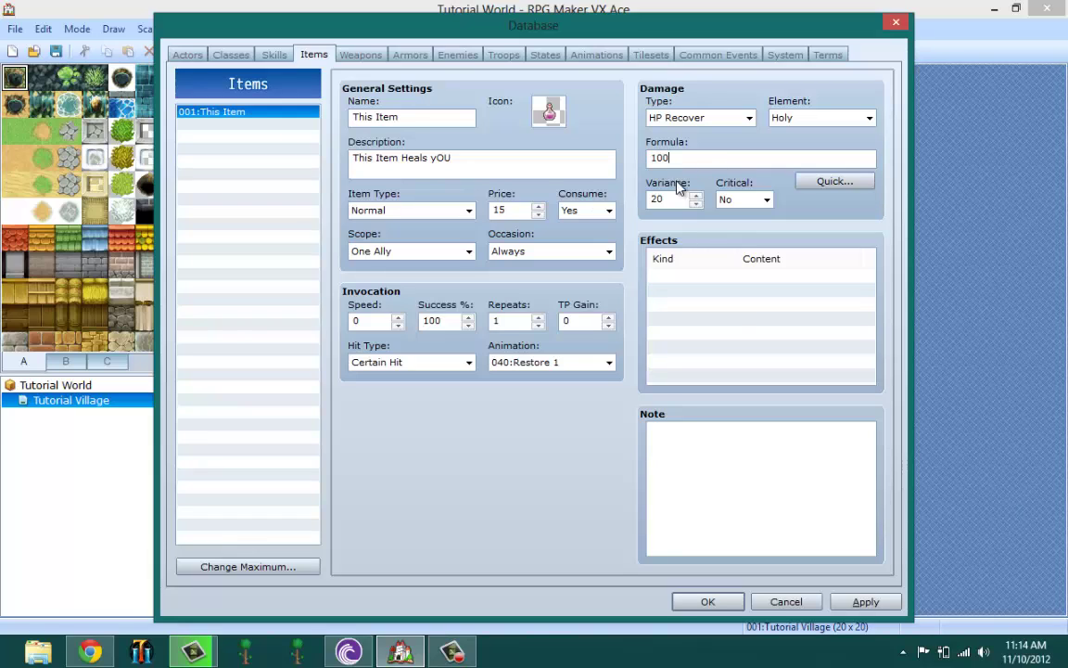
pyautogui.press('Tab')
pyautogui.doubleClick(666, 162)
pyautogui.moveTo(668, 155)
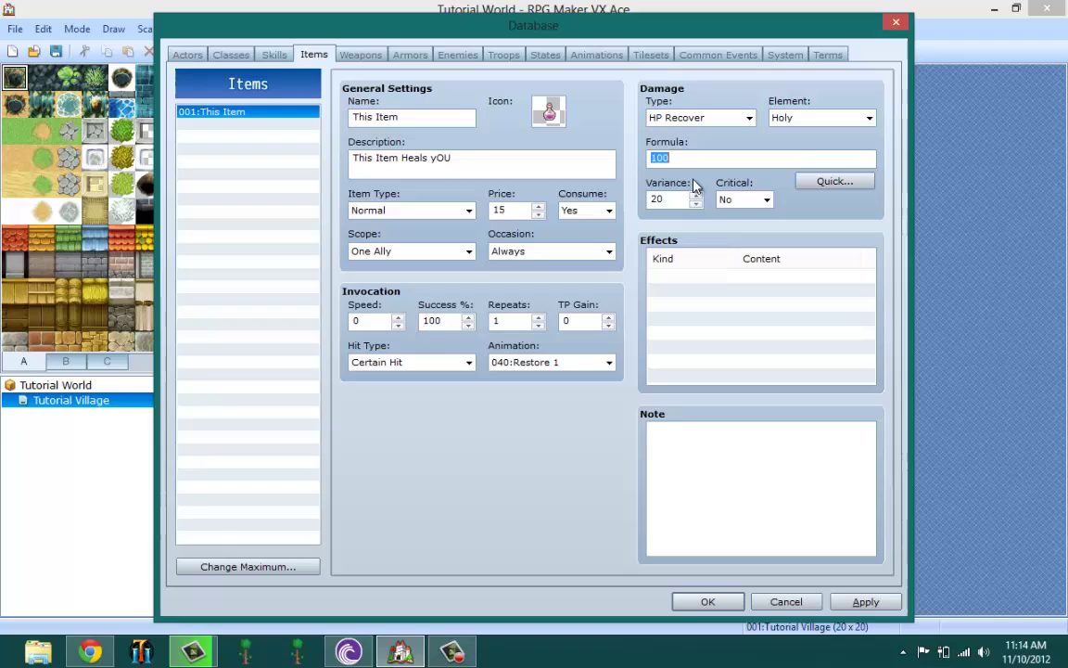
pyautogui.click(692, 159)
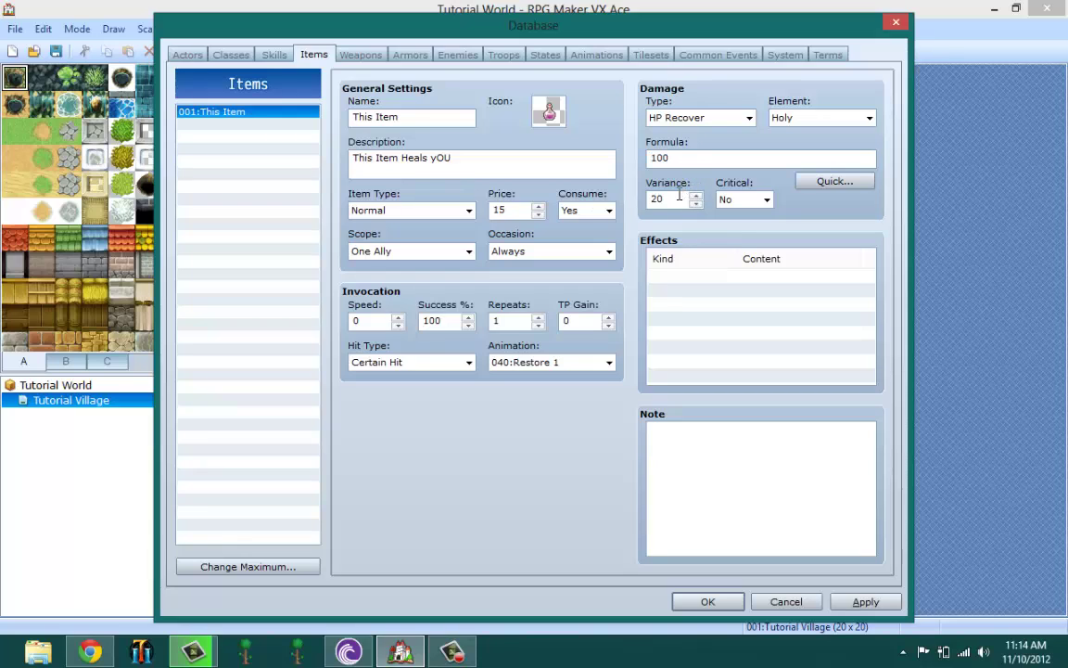
# - Examine the item's Variance and Critical damage settings, keeping Critical at No
pyautogui.moveTo(651, 204)
pyautogui.doubleClick(686, 196)
pyautogui.moveTo(766, 203)
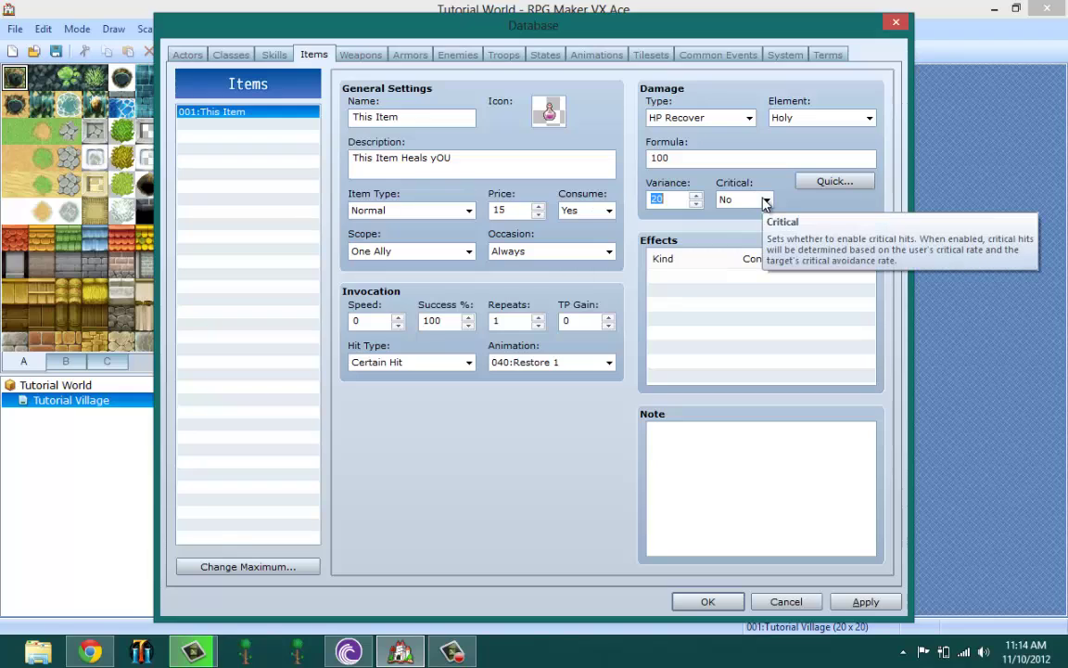
pyautogui.hotkey('shift', 'Tab')
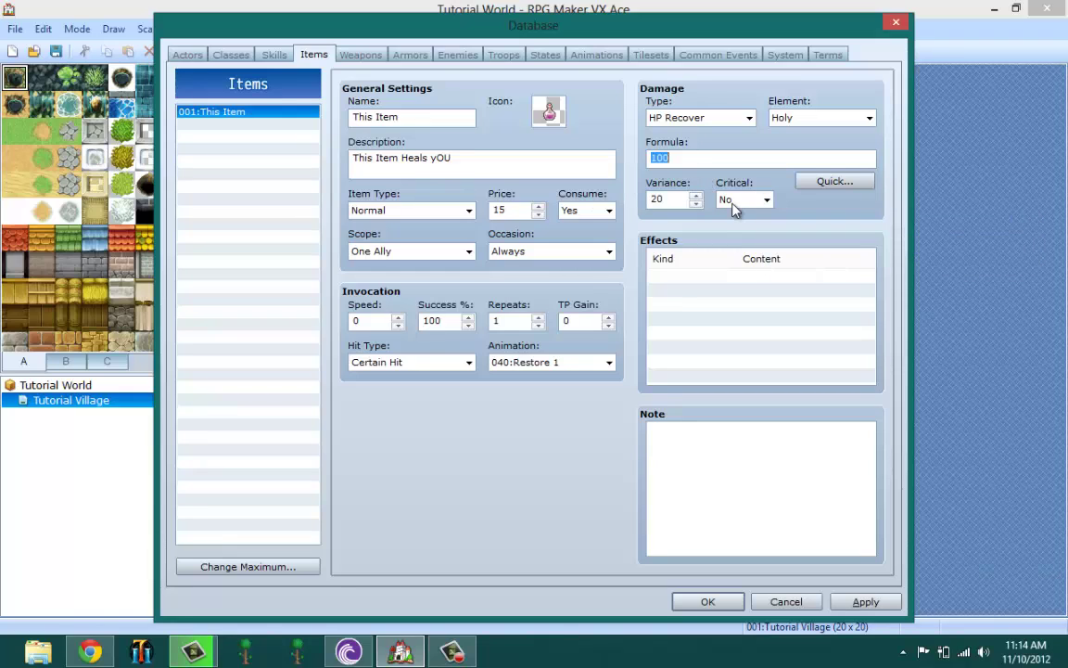
pyautogui.click(742, 200)
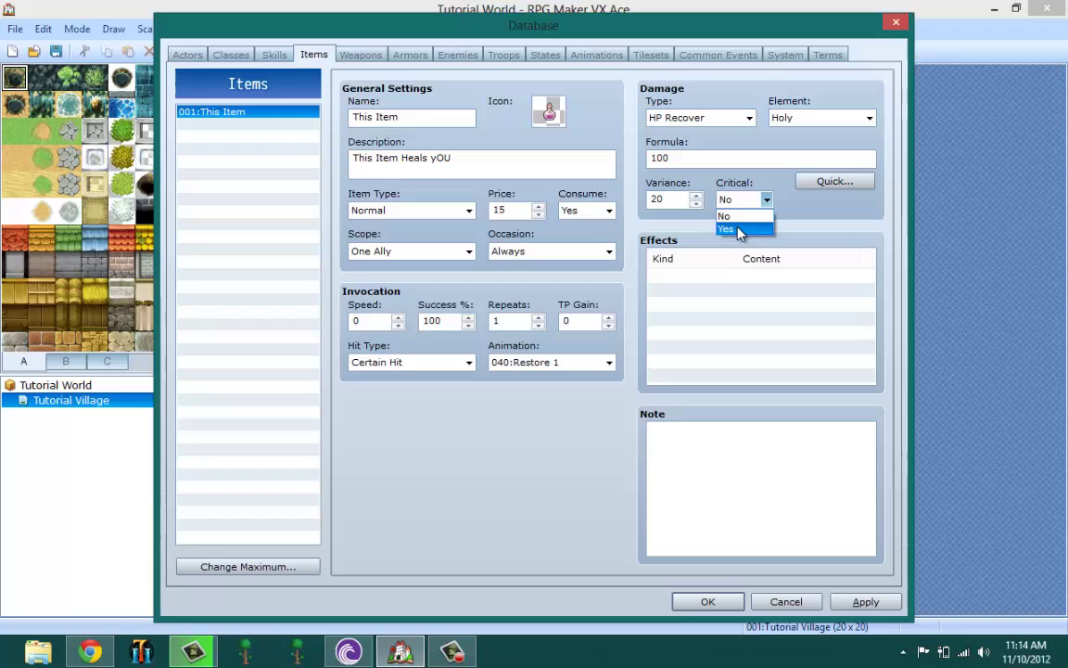
pyautogui.click(740, 217)
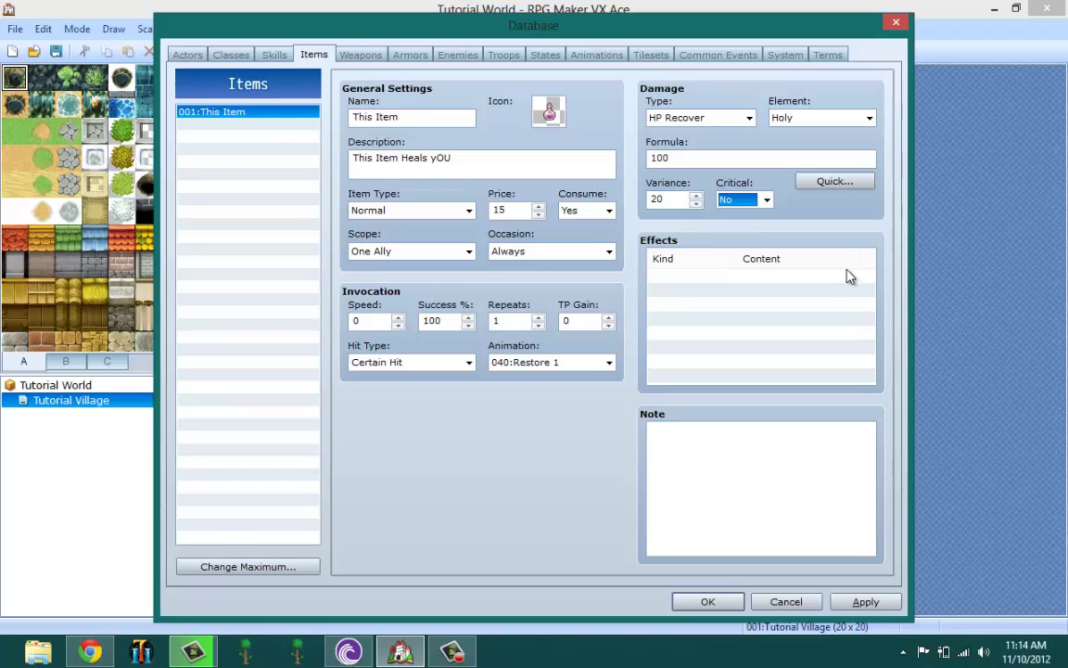
# - Start a new effect in the first empty row of the item's Effects list
pyautogui.click(758, 276)
pyautogui.rightClick(758, 278)
pyautogui.click(790, 283)
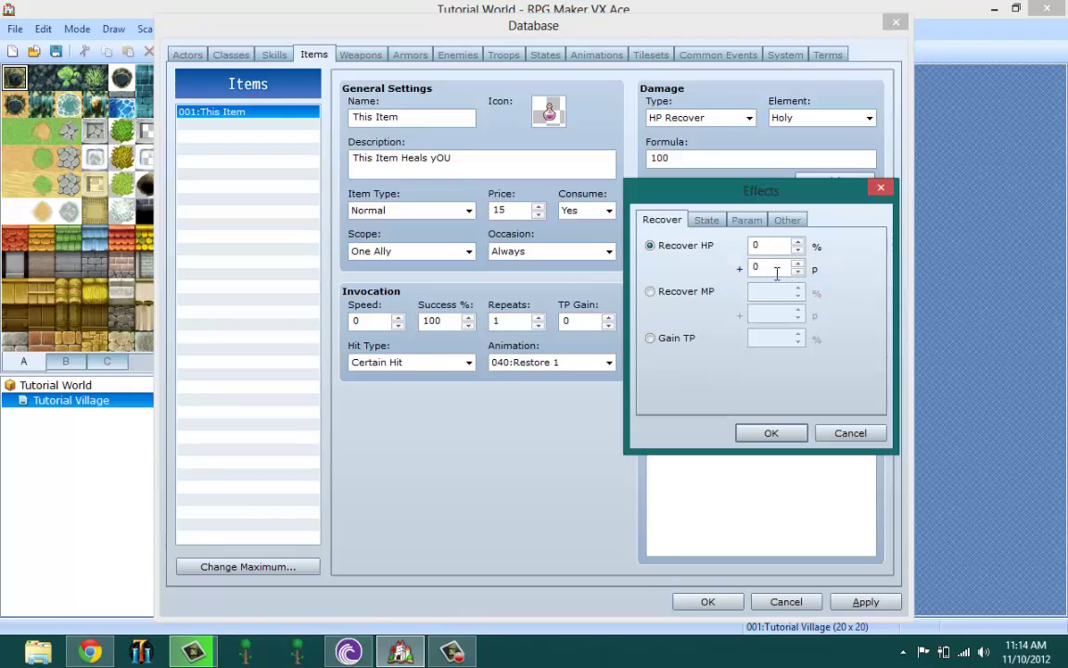
pyautogui.click(349, 652)
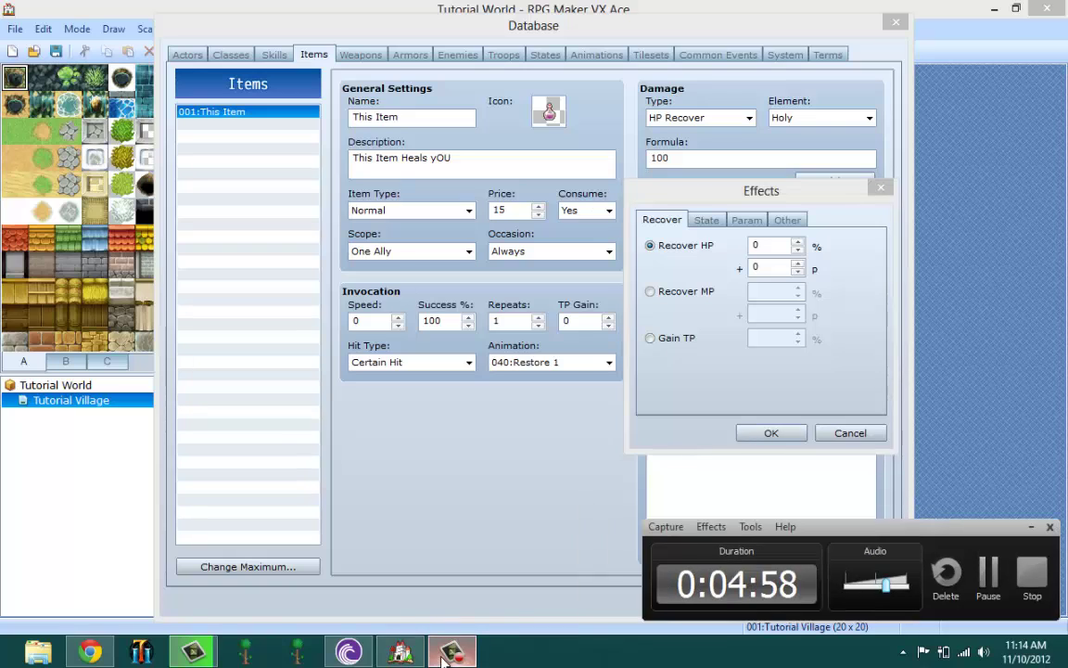
pyautogui.click(667, 411)
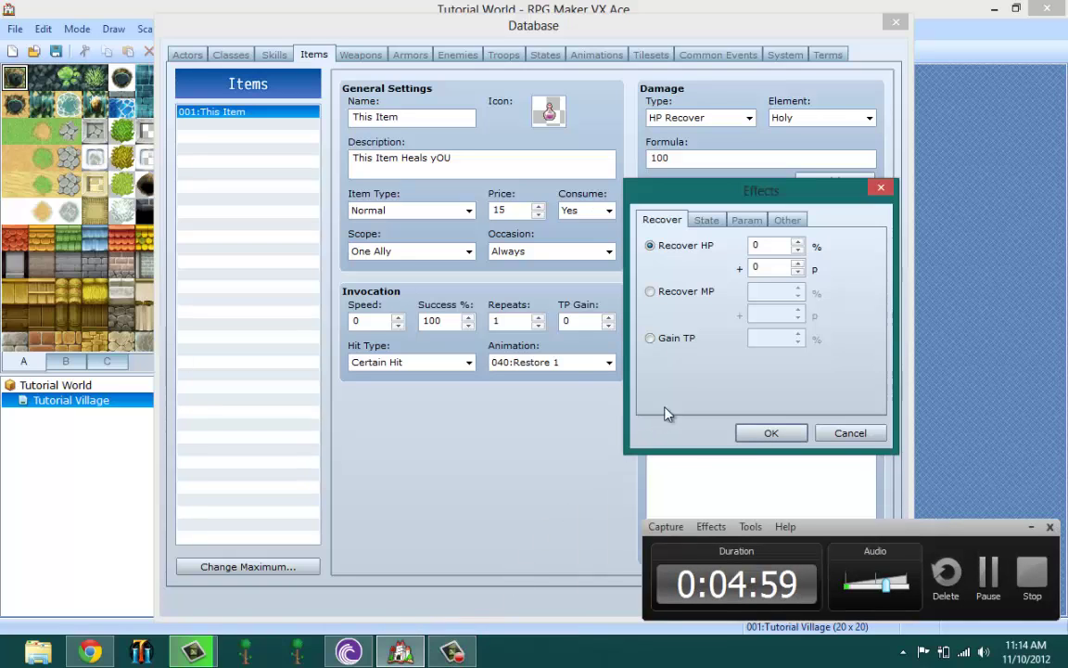
pyautogui.click(1028, 528)
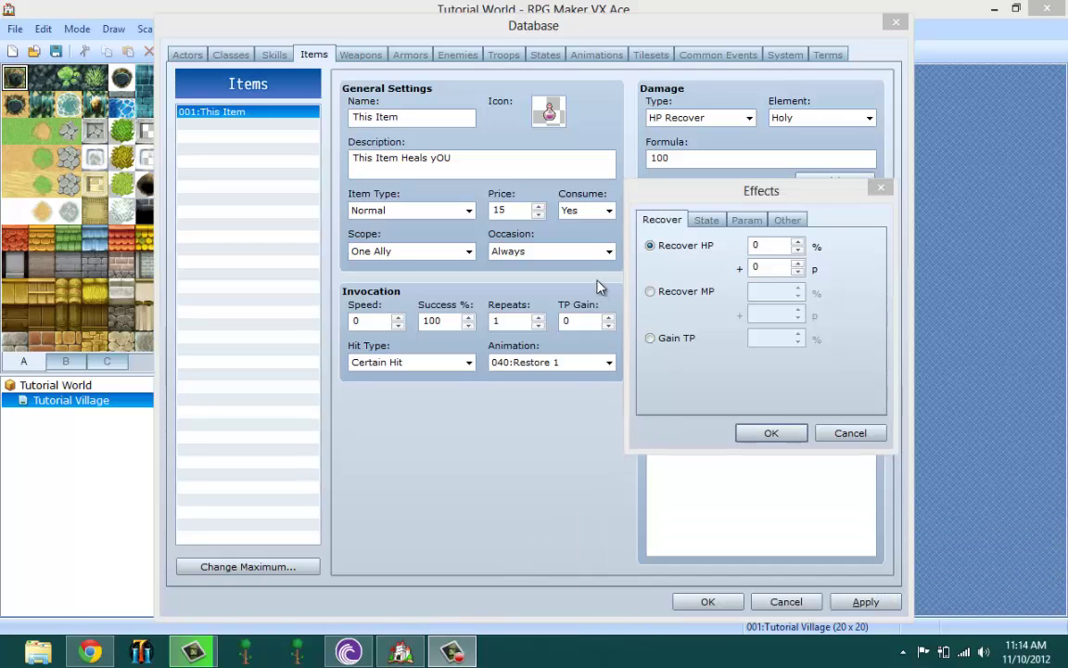
# - Look through the State, Param and Other effect options and return to the Recover options
pyautogui.click(709, 222)
pyautogui.click(747, 223)
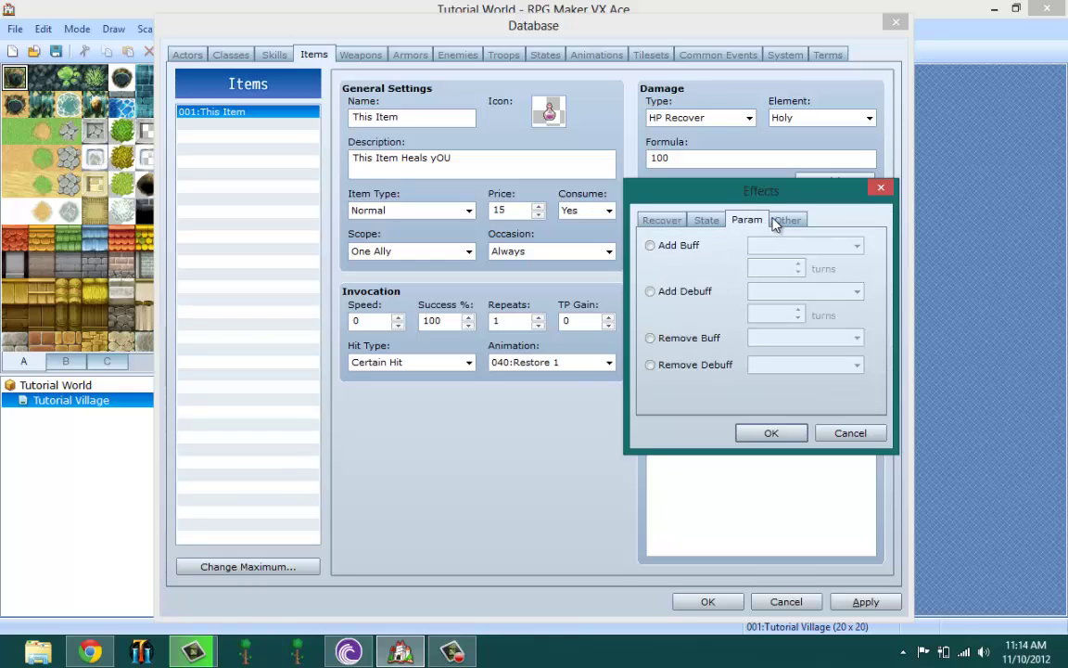
pyautogui.click(787, 222)
pyautogui.click(661, 221)
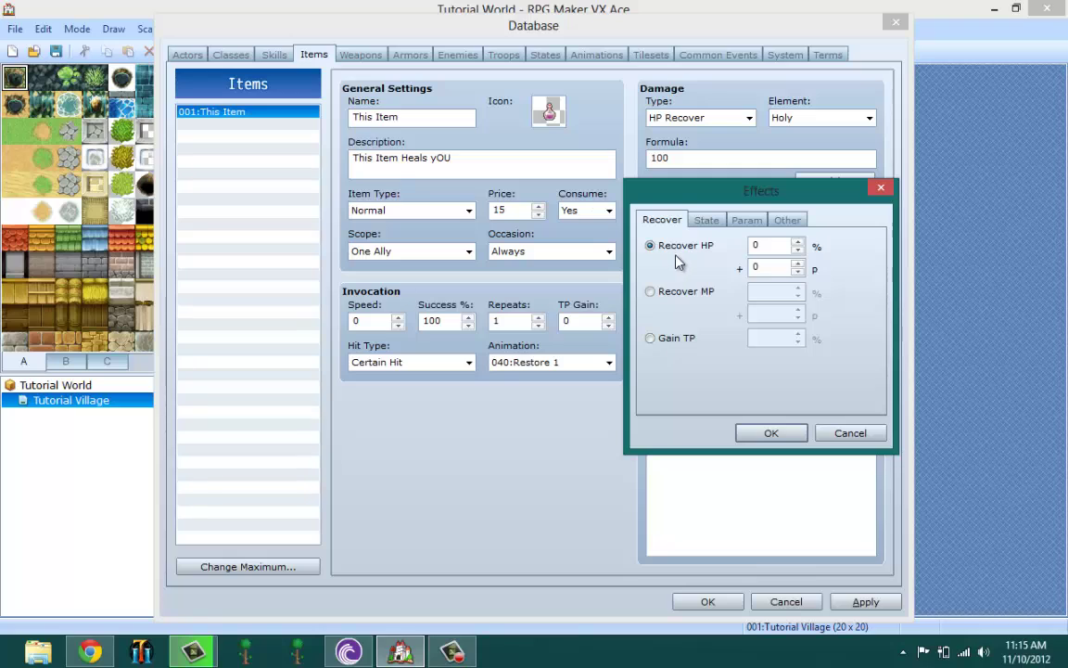
# - Review the State, Param and Other effect options once more and close them without adding an effect
pyautogui.click(703, 222)
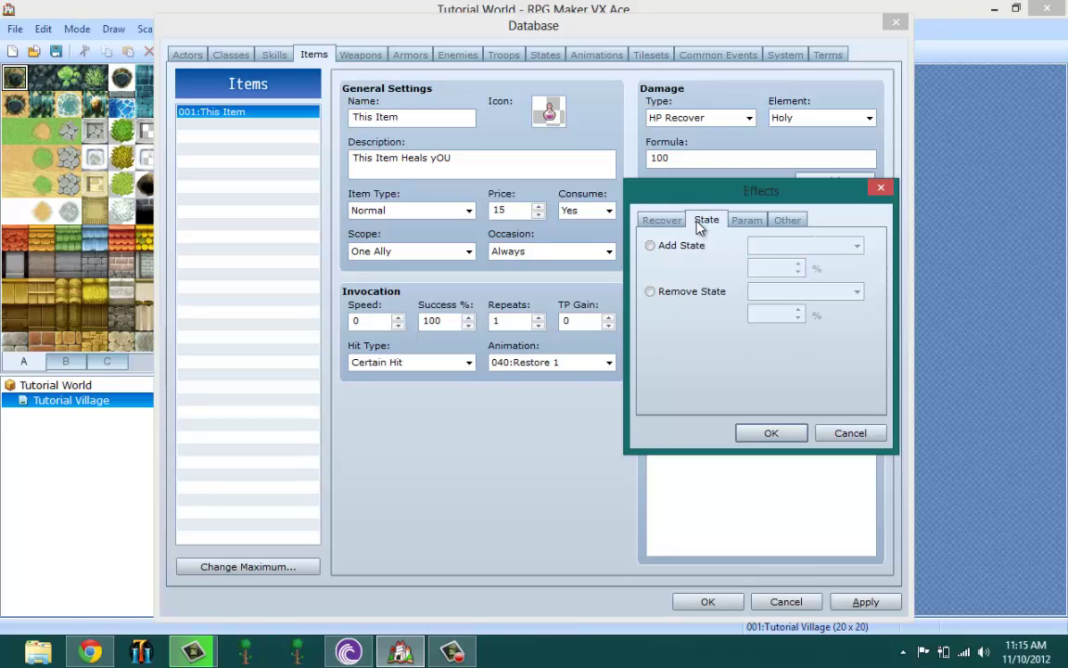
pyautogui.click(747, 223)
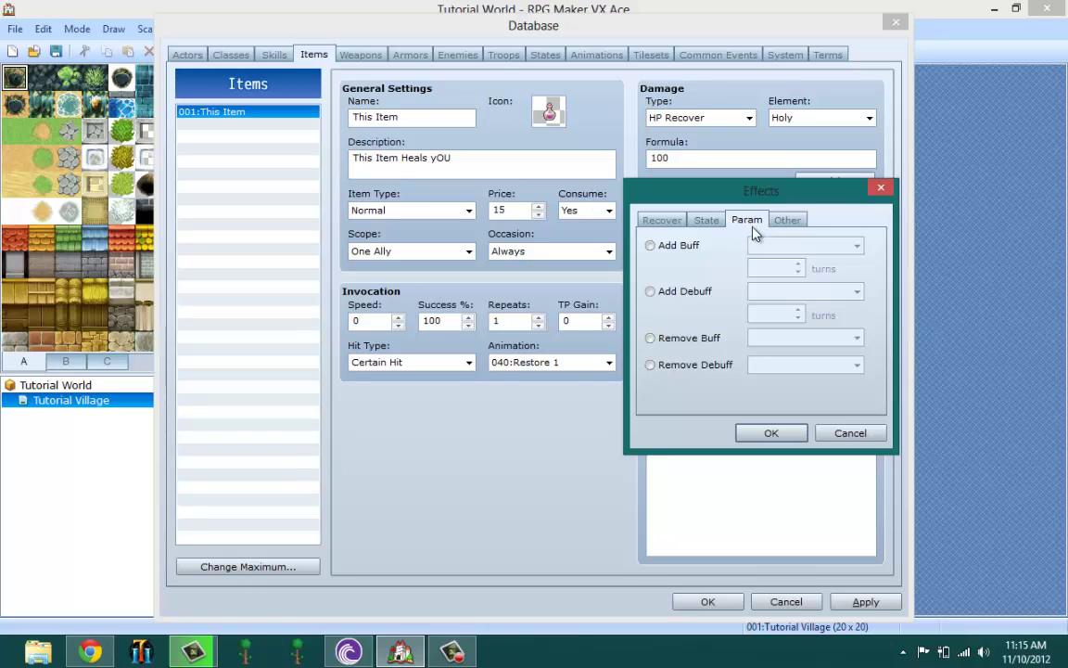
pyautogui.click(788, 220)
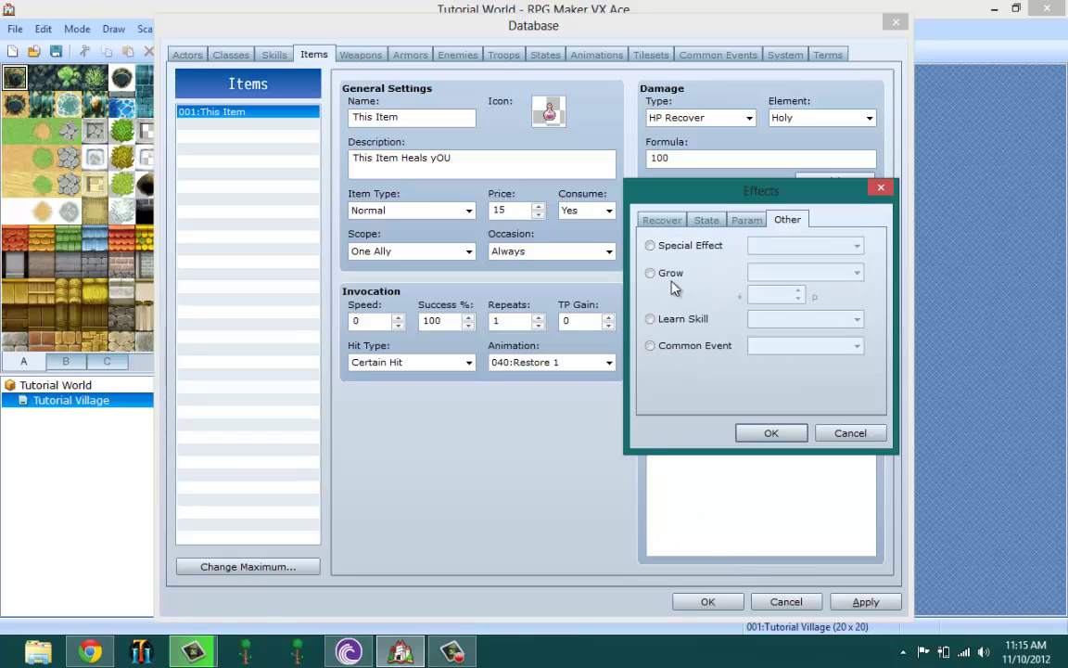
pyautogui.click(859, 432)
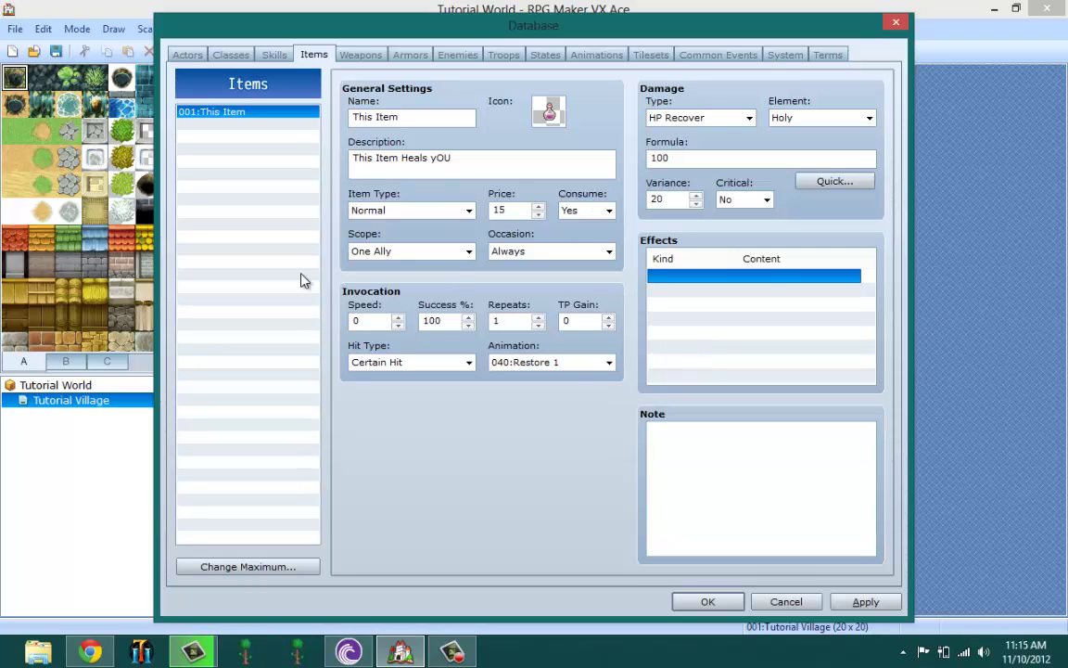
# - Apply the item's changes and name the first weapon in the database "This Sword"
pyautogui.click(868, 600)
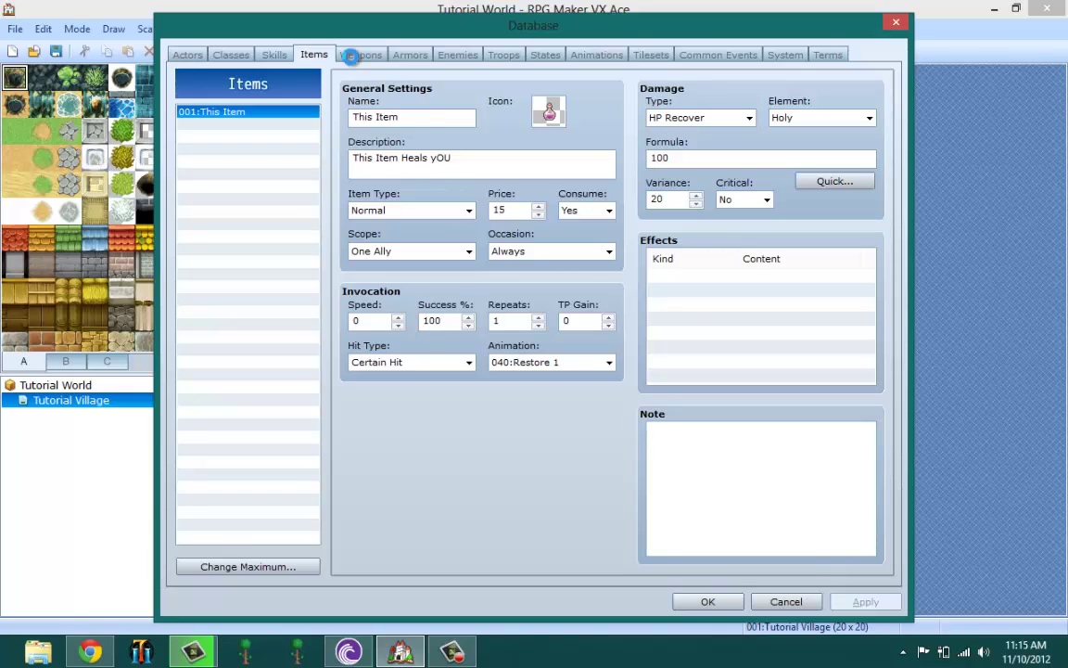
pyautogui.click(358, 55)
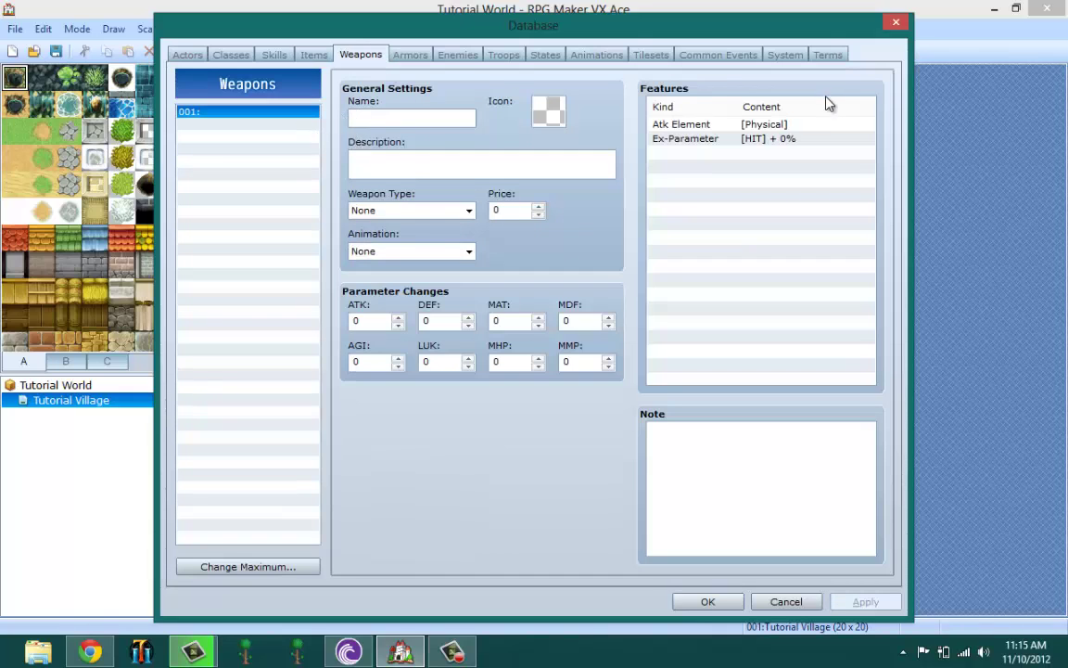
pyautogui.click(393, 116)
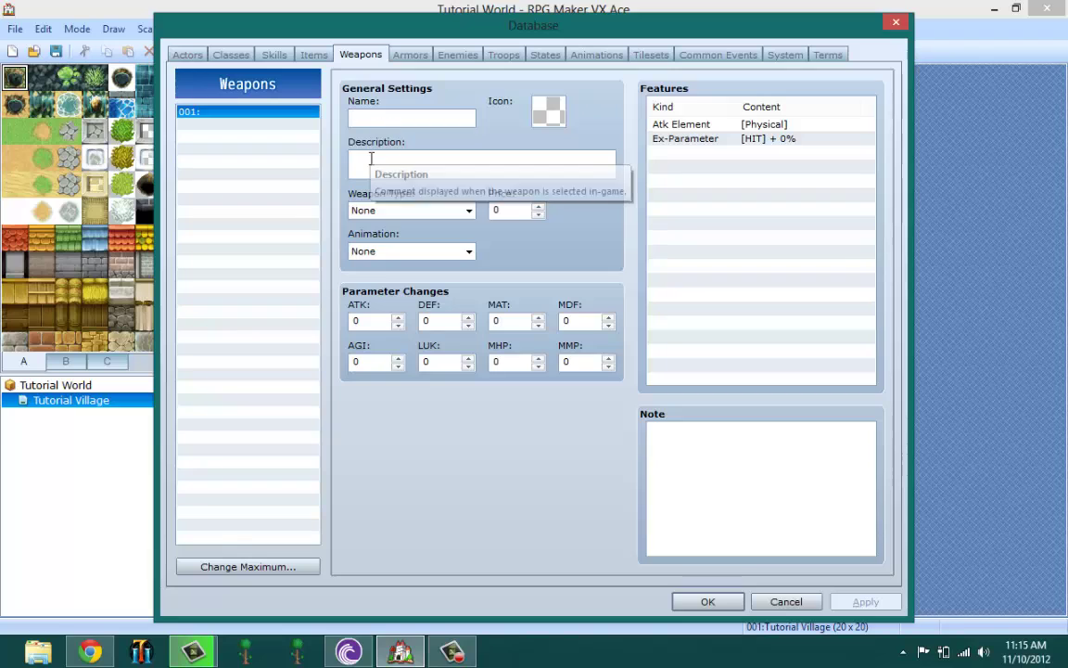
pyautogui.write('This ')
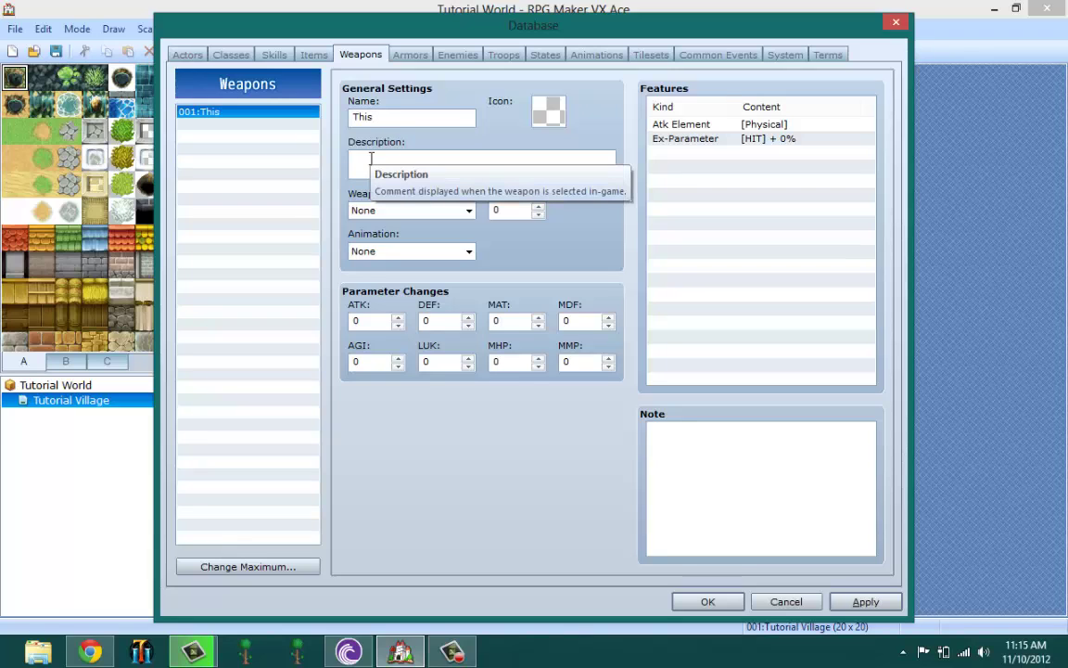
pyautogui.write('Sword')
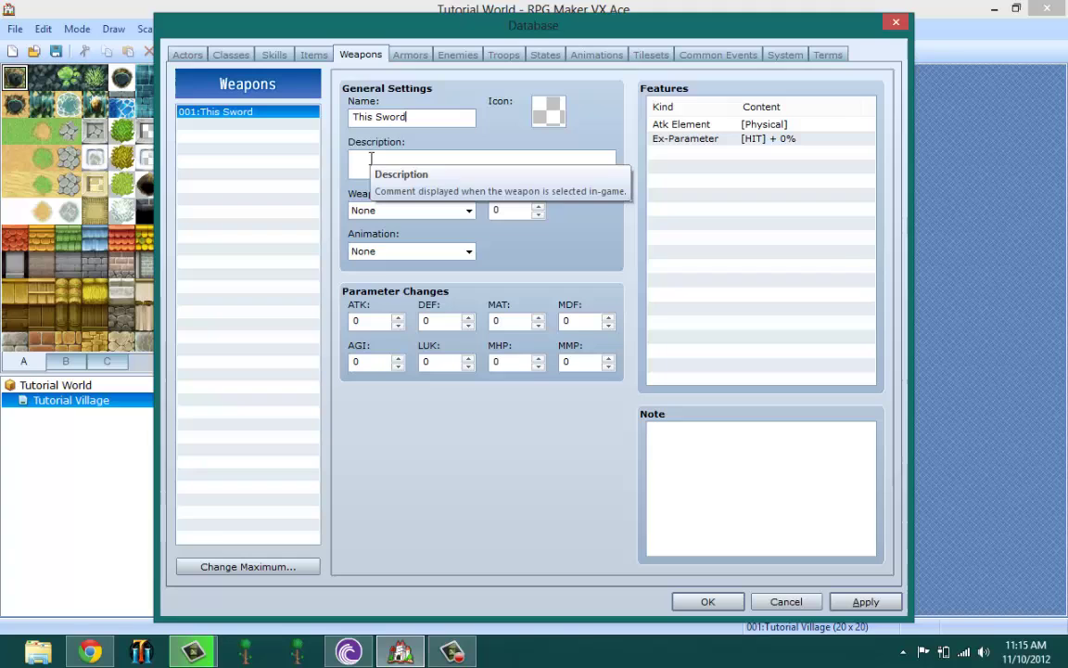
# - Assign a sword icon to the weapon from the icon set
pyautogui.doubleClick(554, 111)
pyautogui.scroll(-3, 496, 265)
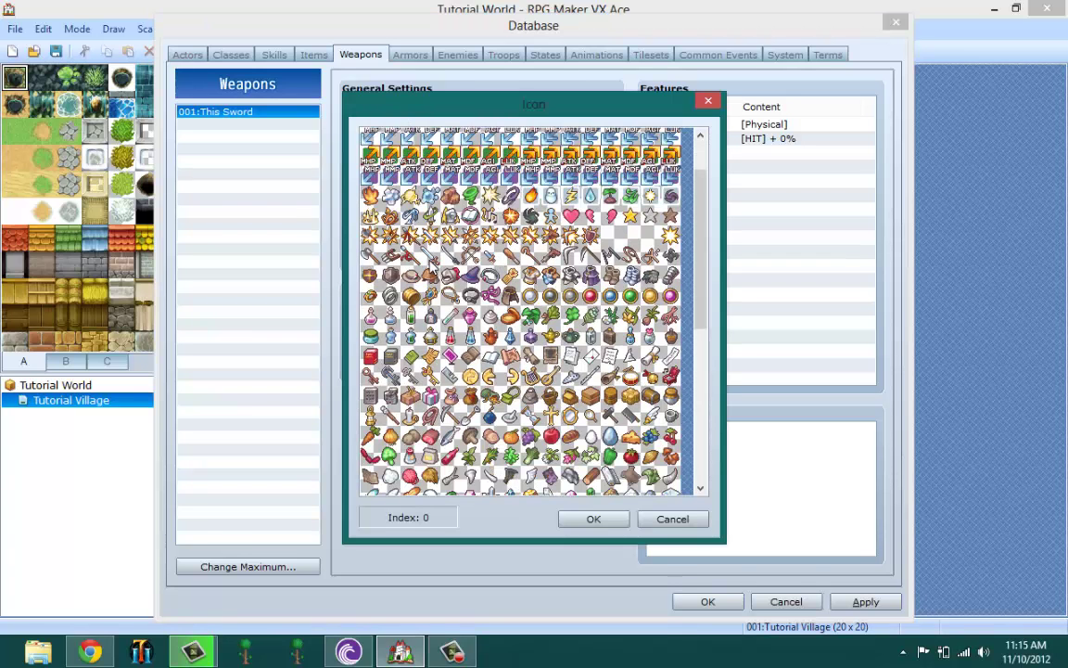
pyautogui.click(430, 255)
pyautogui.click(592, 518)
# - Enter "This Sword does 10dmg" as the weapon's description
pyautogui.click(449, 160)
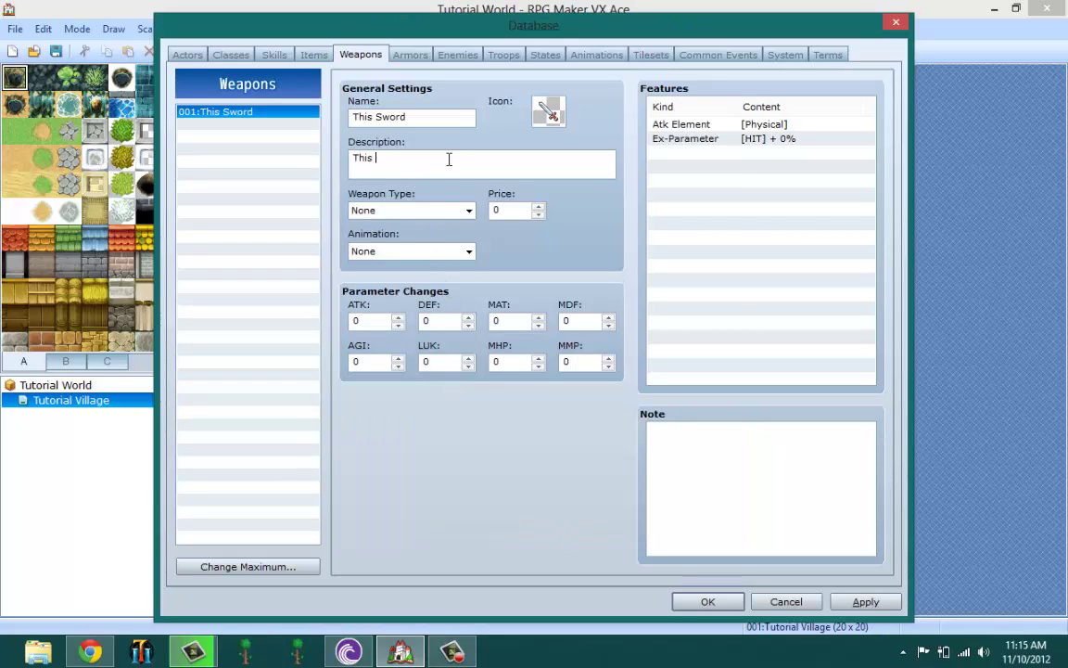
pyautogui.write('This Swordfd d')
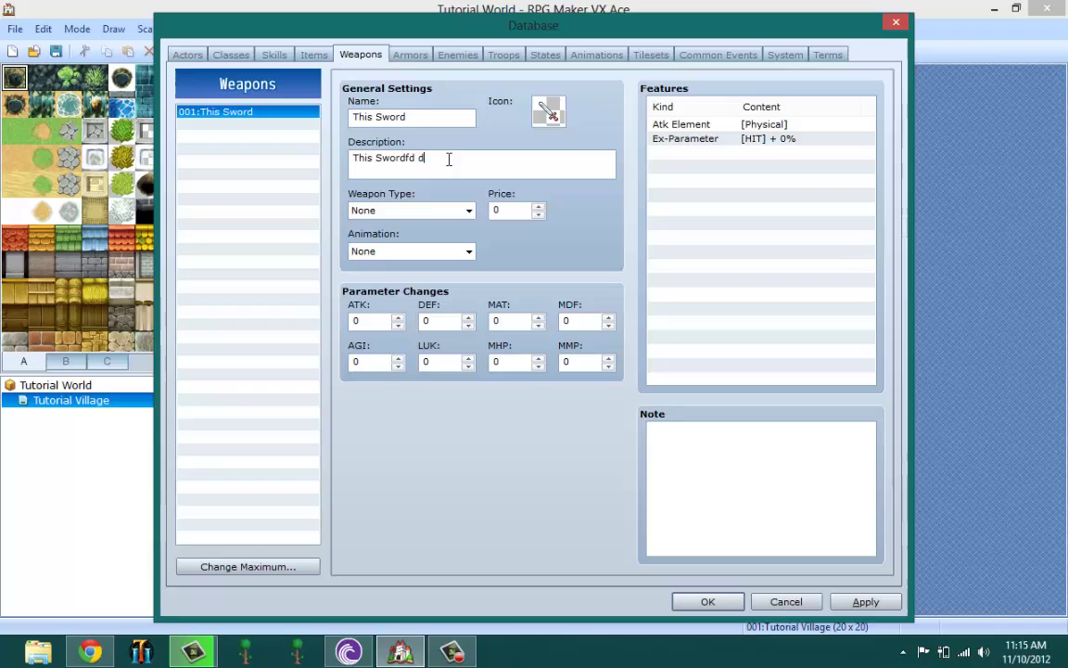
pyautogui.press('BackSpace')
pyautogui.press('BackSpace')
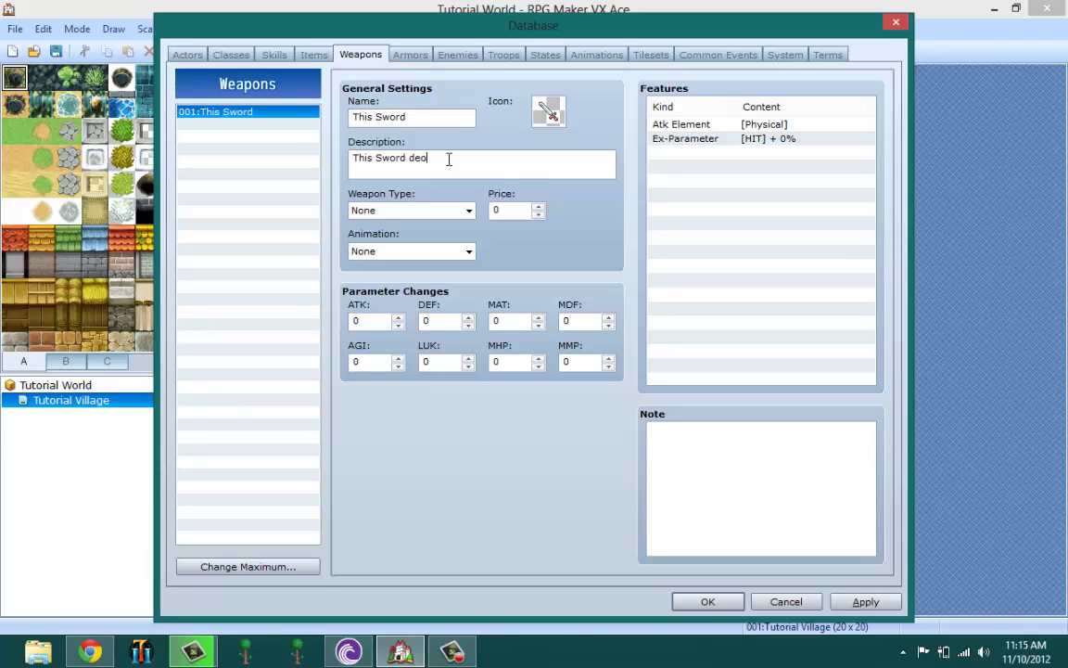
pyautogui.write('doesnt')
pyautogui.press('BackSpace')
pyautogui.press('BackSpace')
pyautogui.press('BackSpace')
pyautogui.write('s 10dmg')
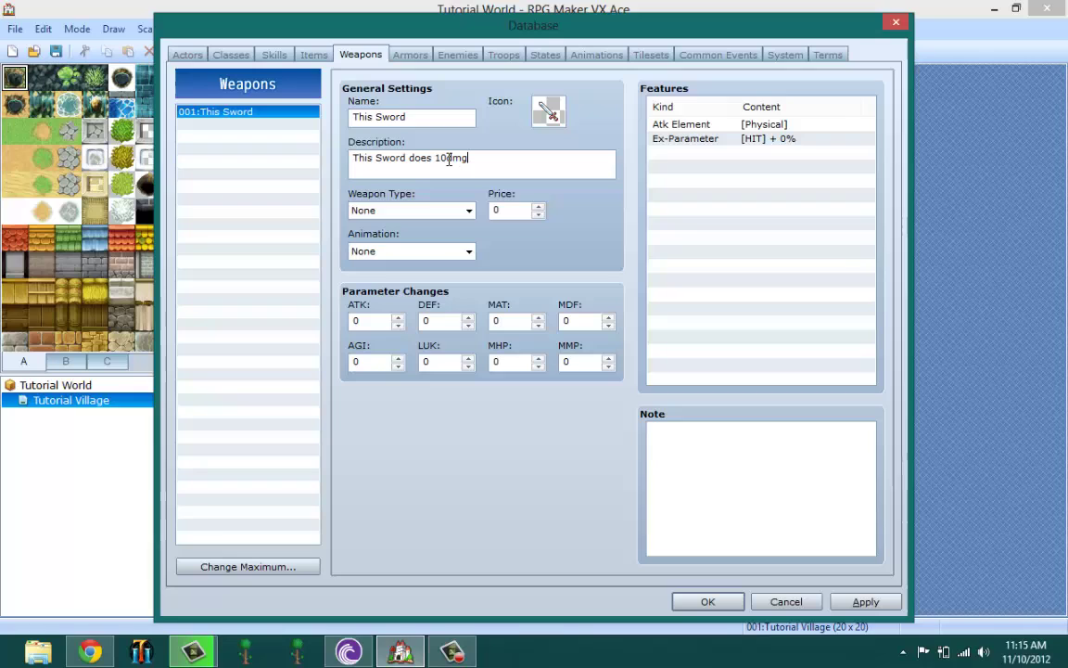
# - Set the weapon type to Sword and its price to 50
pyautogui.click(435, 211)
pyautogui.click(436, 211)
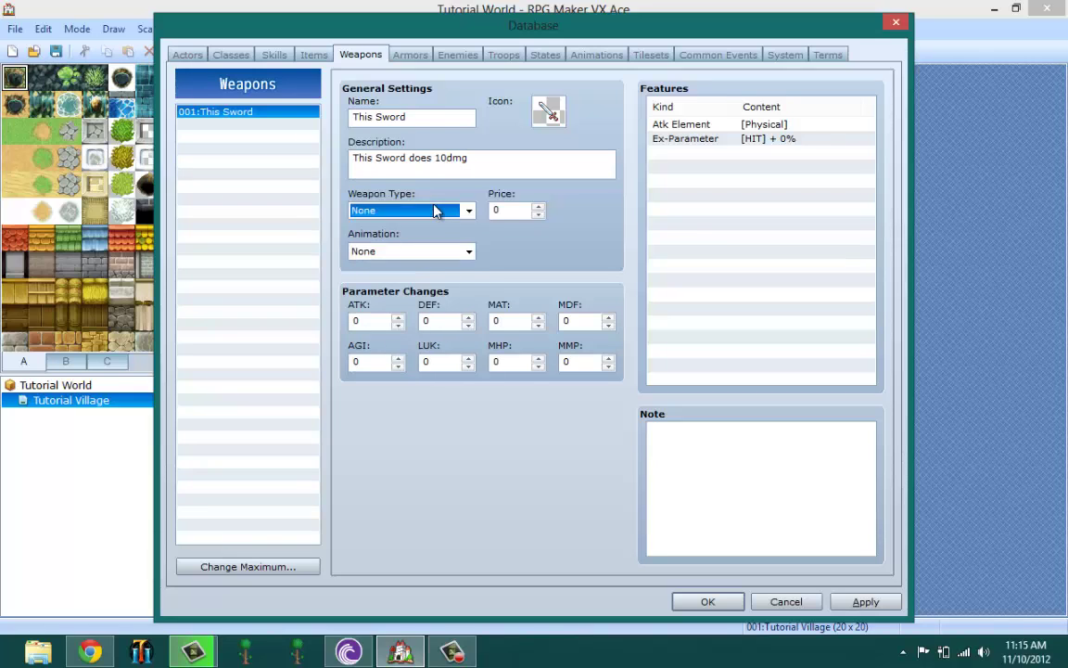
pyautogui.click(436, 210)
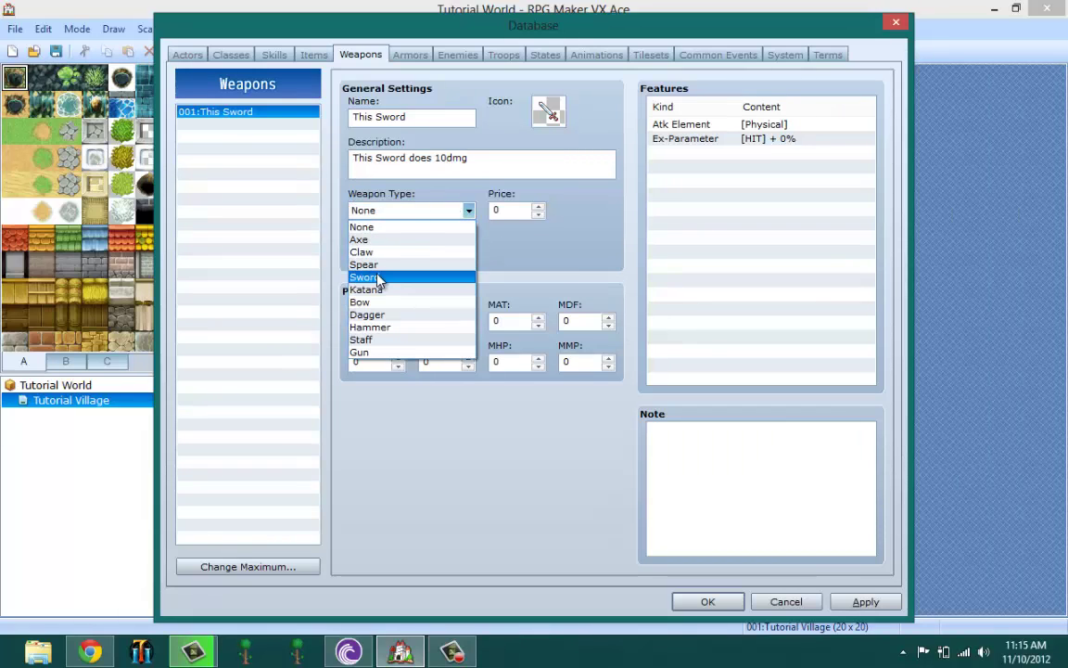
pyautogui.click(379, 280)
pyautogui.click(515, 208)
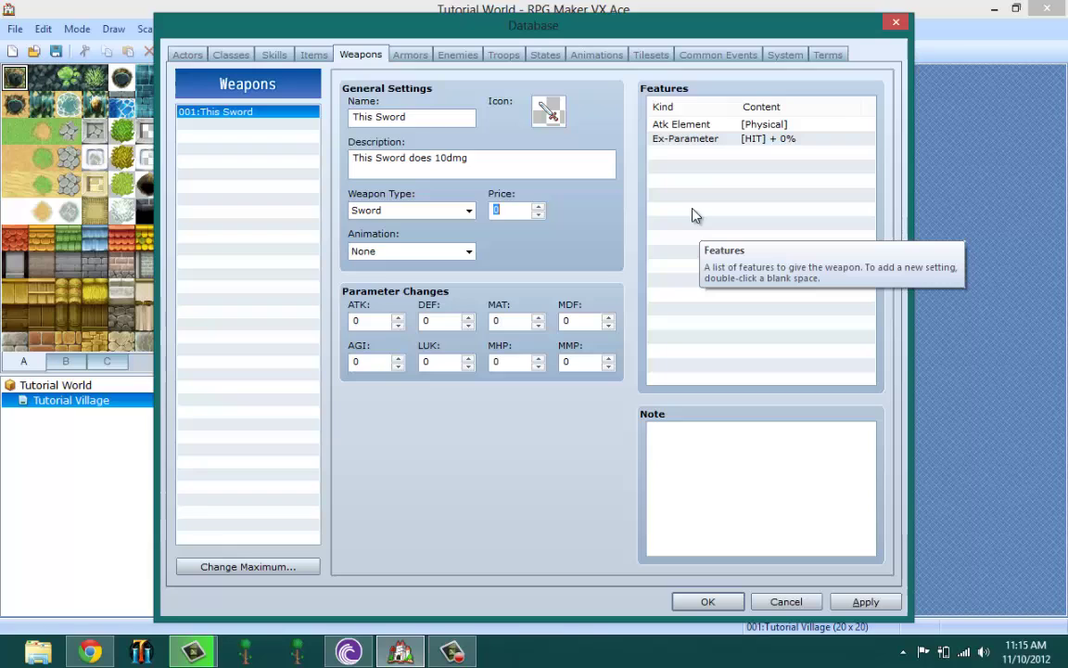
pyautogui.write('50')
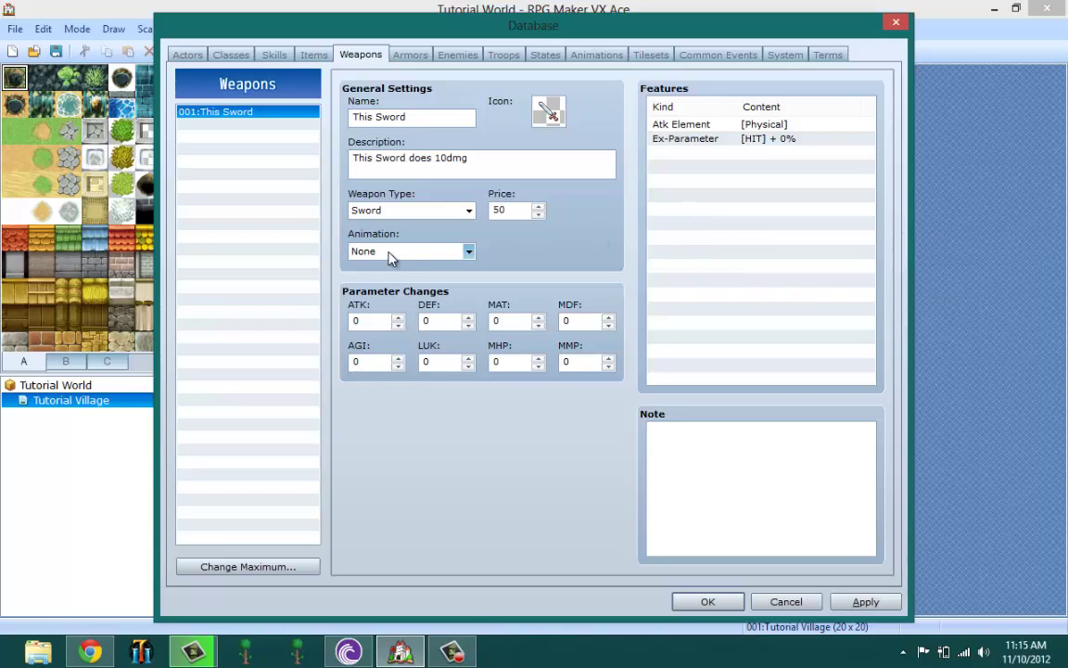
# - Set the weapon's animation to 007:Slash Physical and its ATK parameter change to 10
pyautogui.click(389, 253)
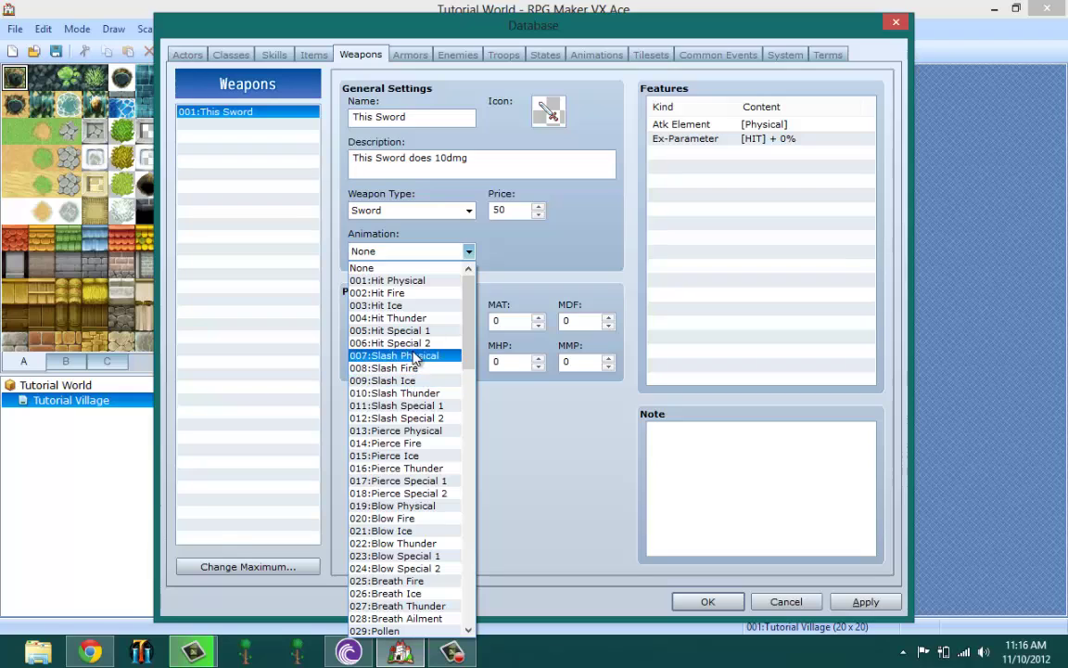
pyautogui.click(394, 355)
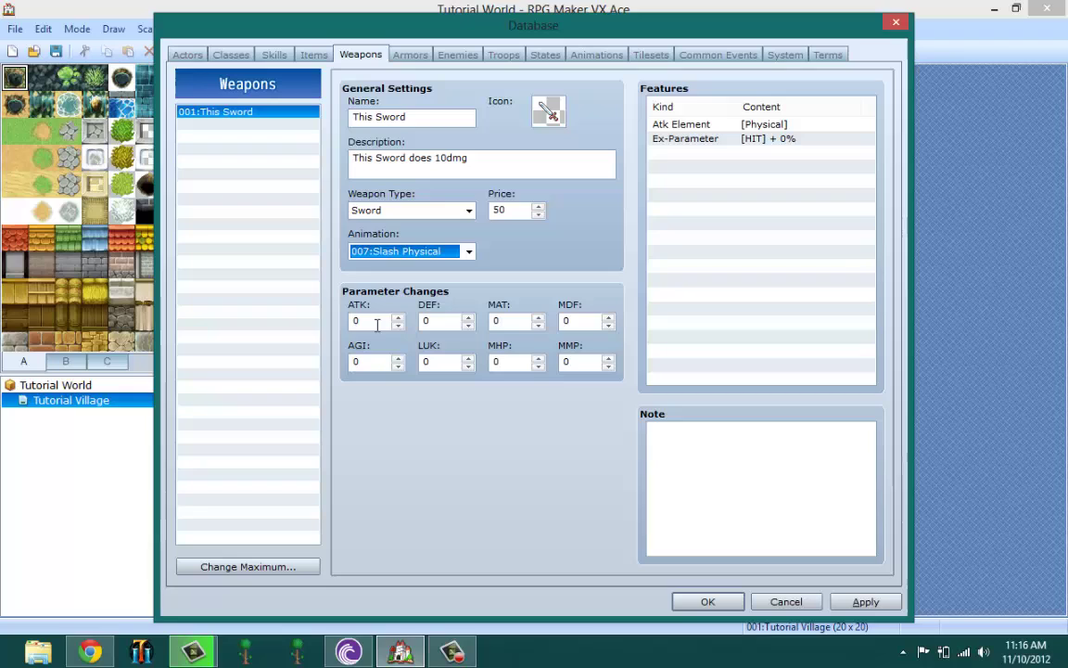
pyautogui.click(373, 323)
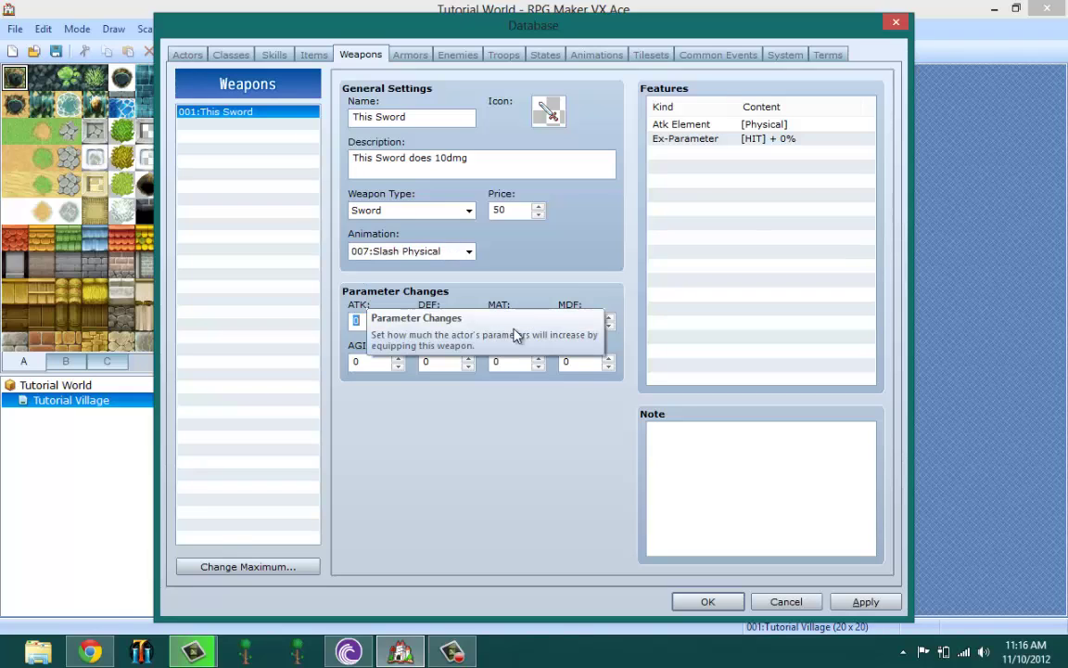
pyautogui.moveTo(499, 361)
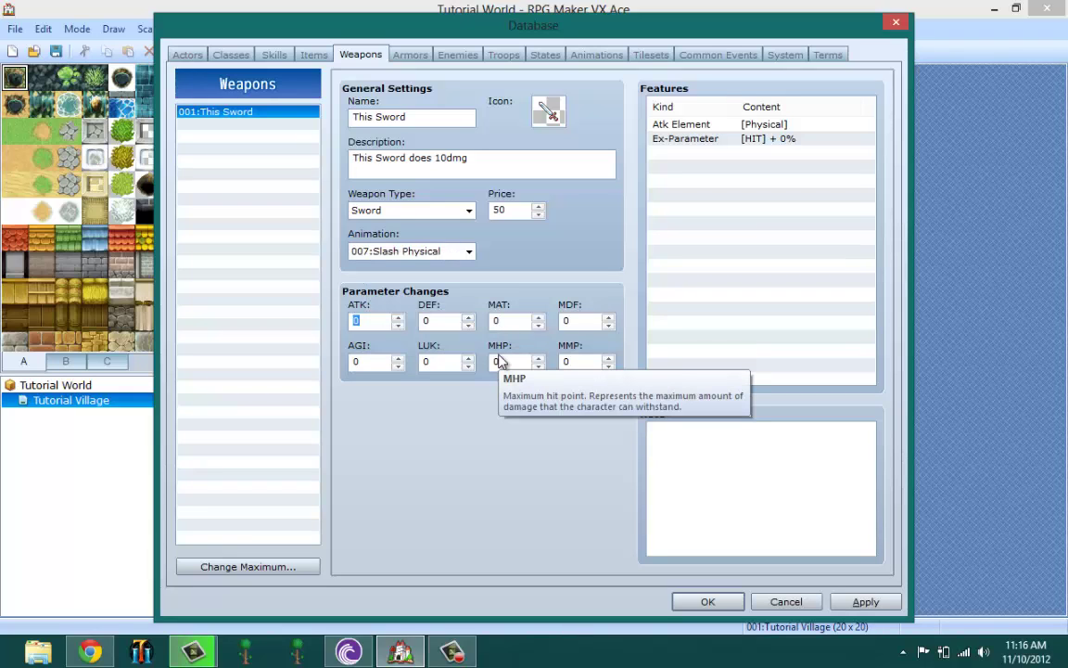
pyautogui.write('10')
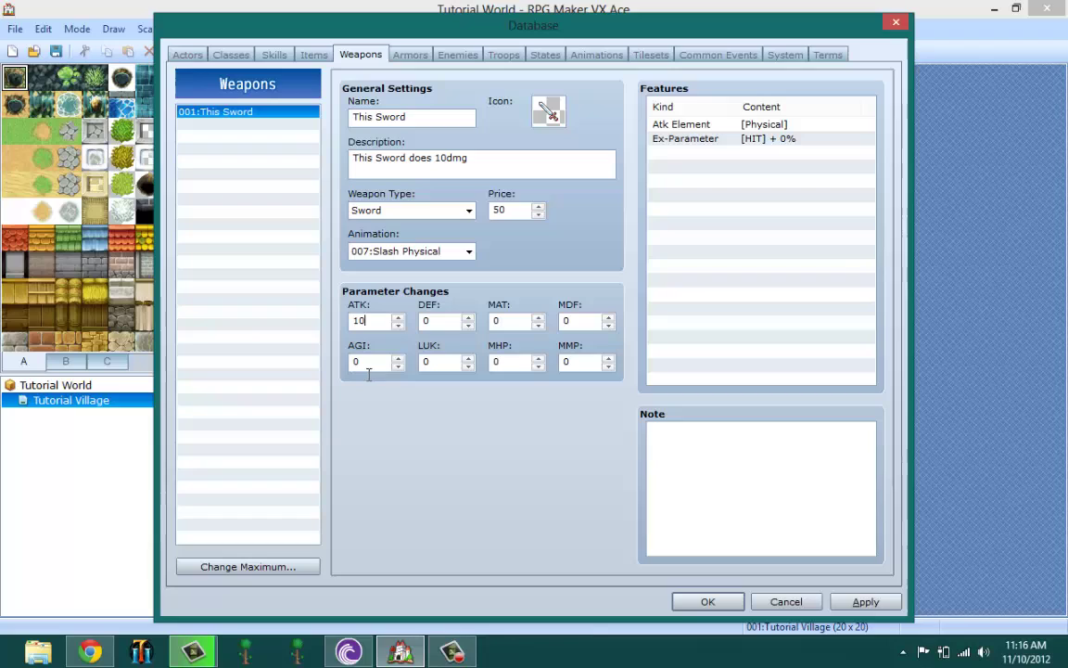
pyautogui.click(358, 361)
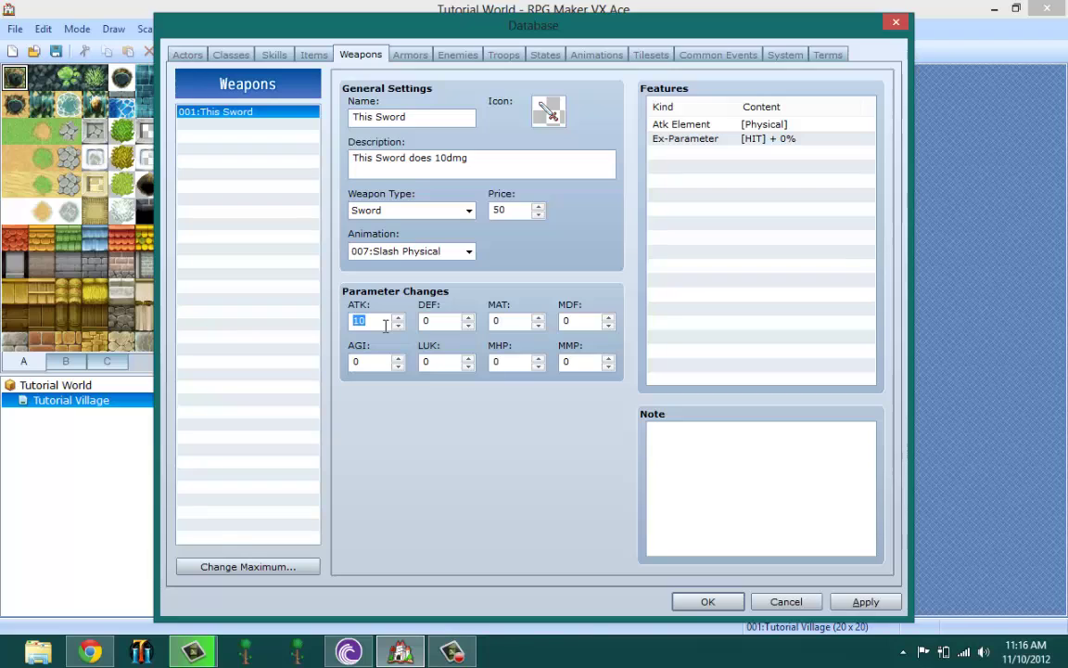
# - Look over the existing Actors, Classes and Items settings and return to the weapon's settings
pyautogui.click(746, 237)
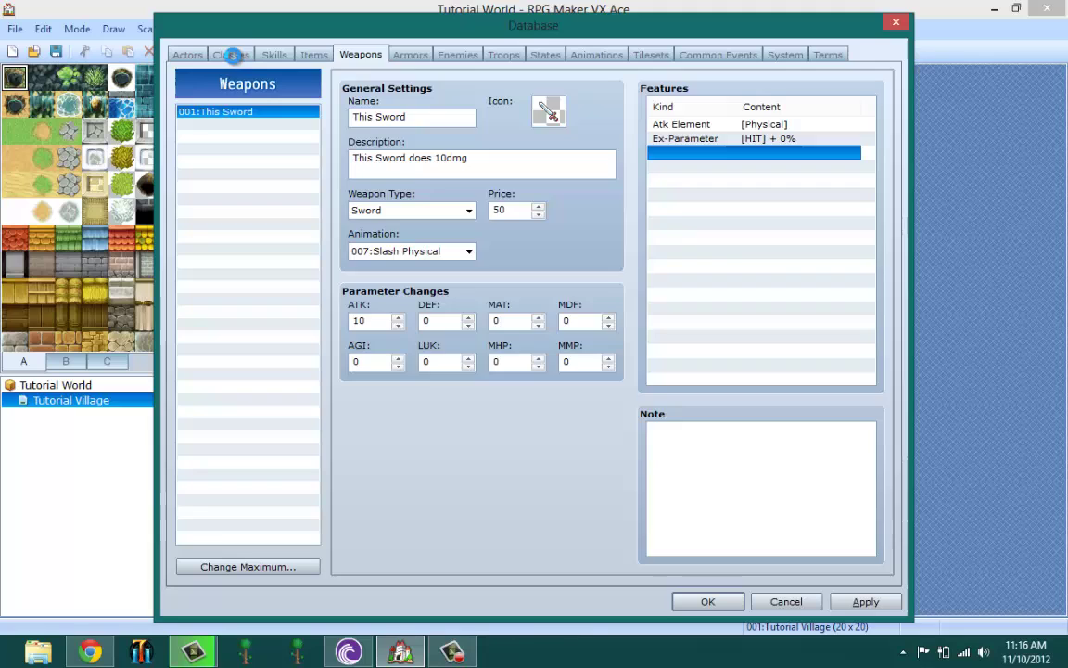
pyautogui.click(231, 55)
pyautogui.click(191, 55)
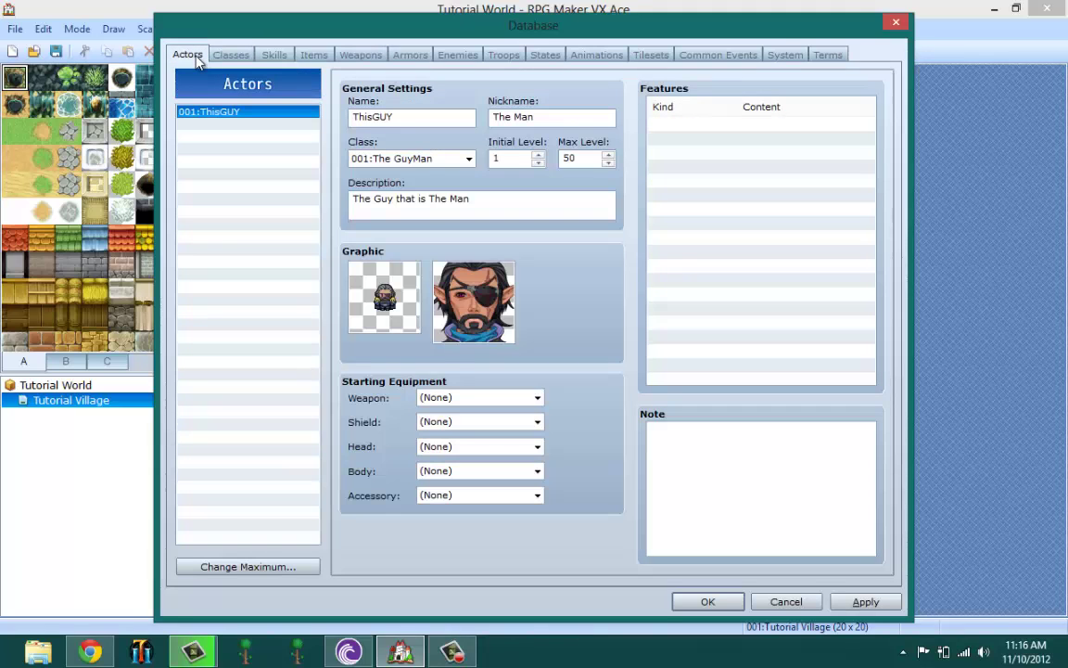
pyautogui.click(229, 56)
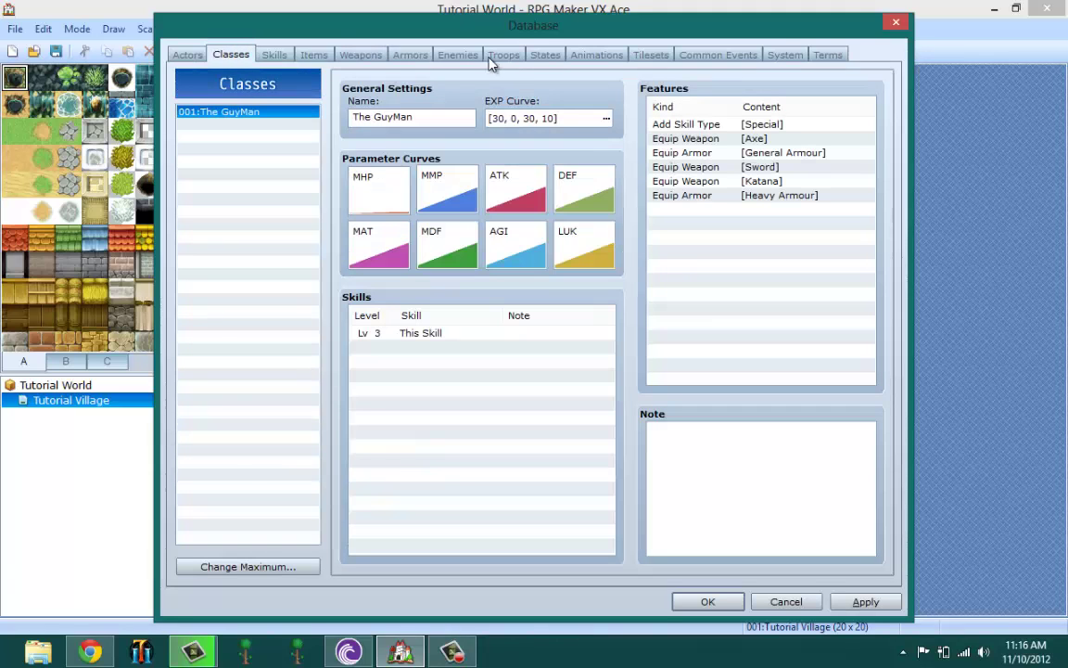
pyautogui.click(326, 55)
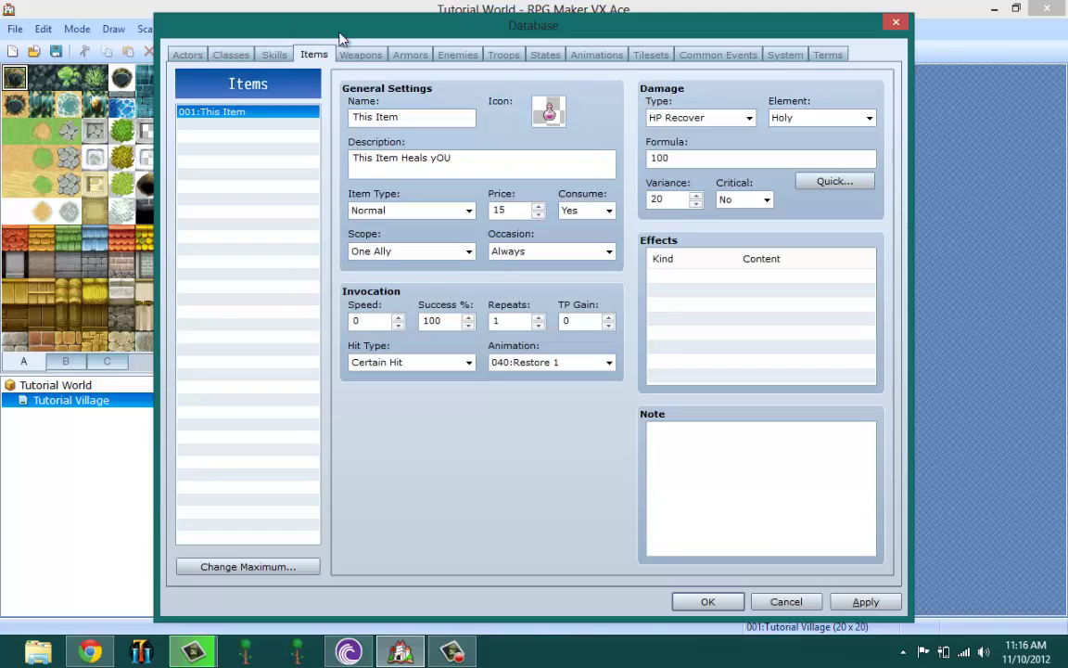
pyautogui.click(339, 55)
# - Start a new feature in the weapon's first empty Features row and examine the Param, Attack, Skill, Equip and Other options
pyautogui.click(692, 156)
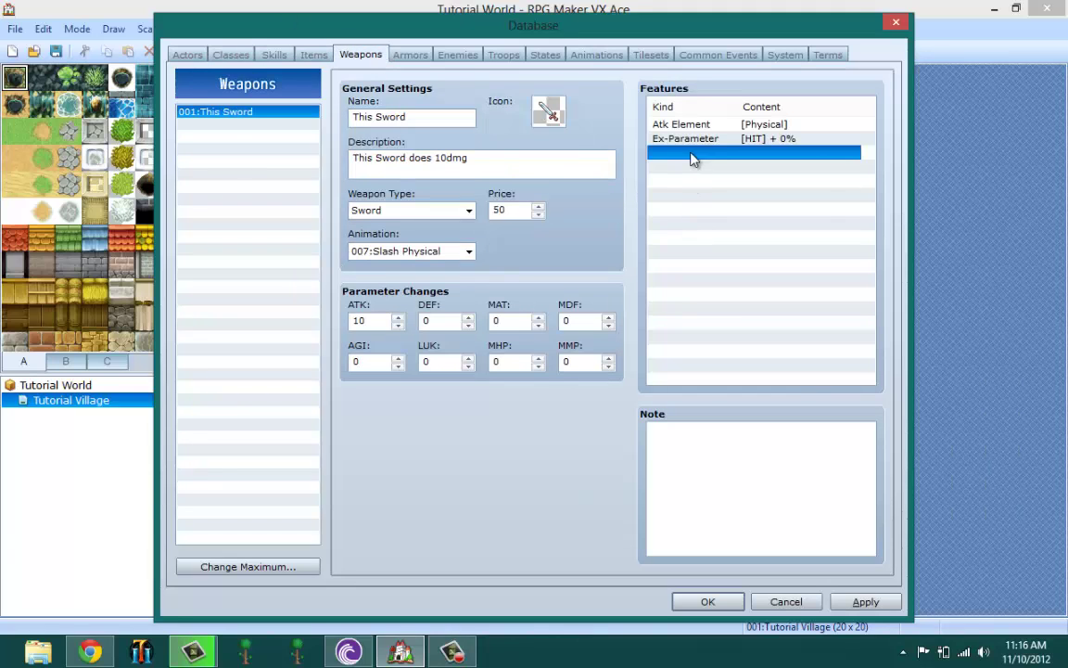
pyautogui.rightClick(692, 155)
pyautogui.click(705, 162)
pyautogui.click(699, 146)
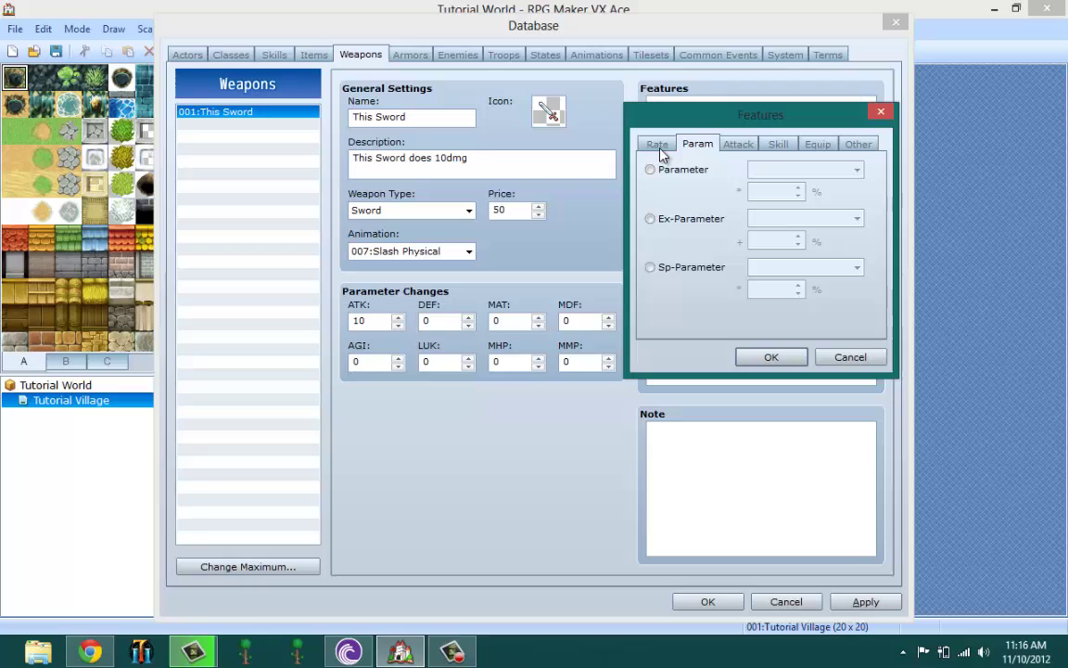
pyautogui.click(818, 147)
pyautogui.click(858, 145)
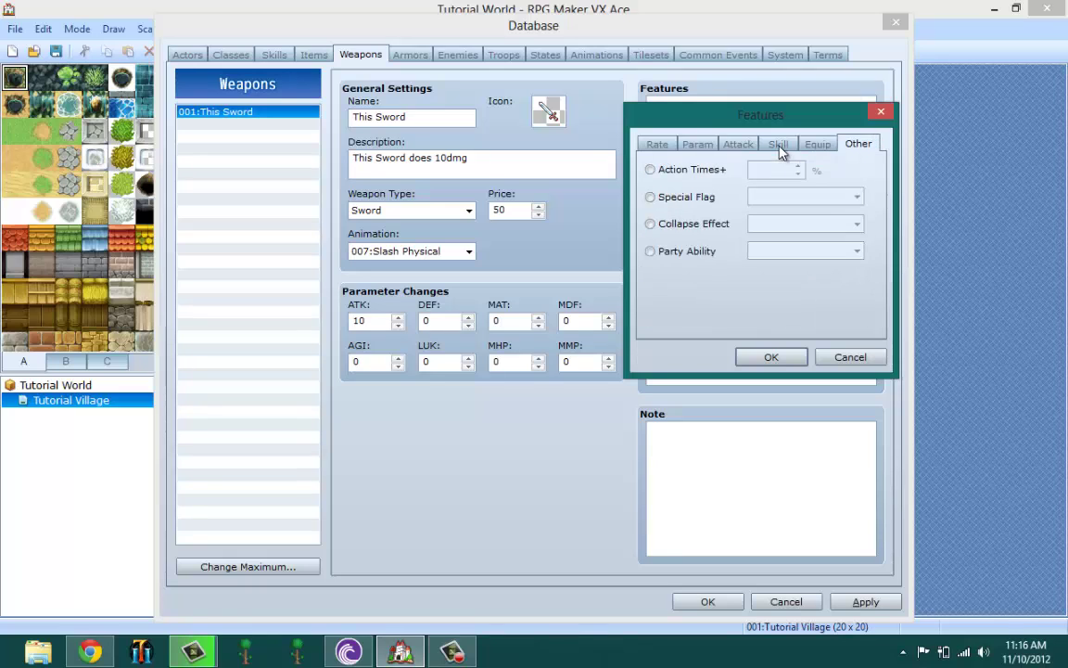
pyautogui.click(777, 145)
pyautogui.click(738, 145)
pyautogui.click(694, 145)
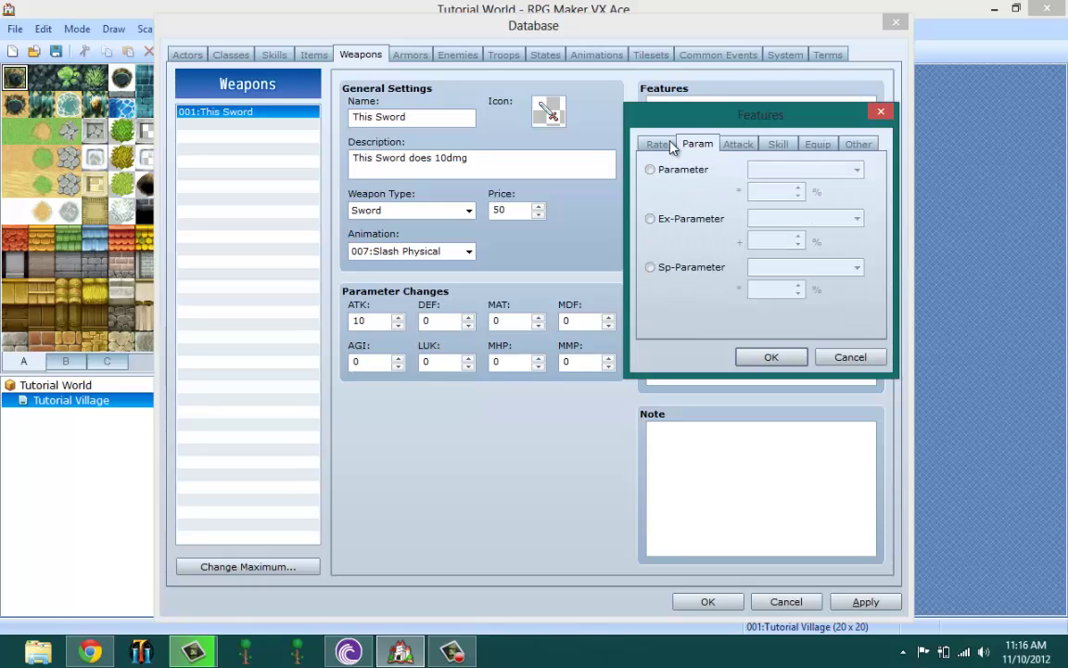
pyautogui.click(778, 146)
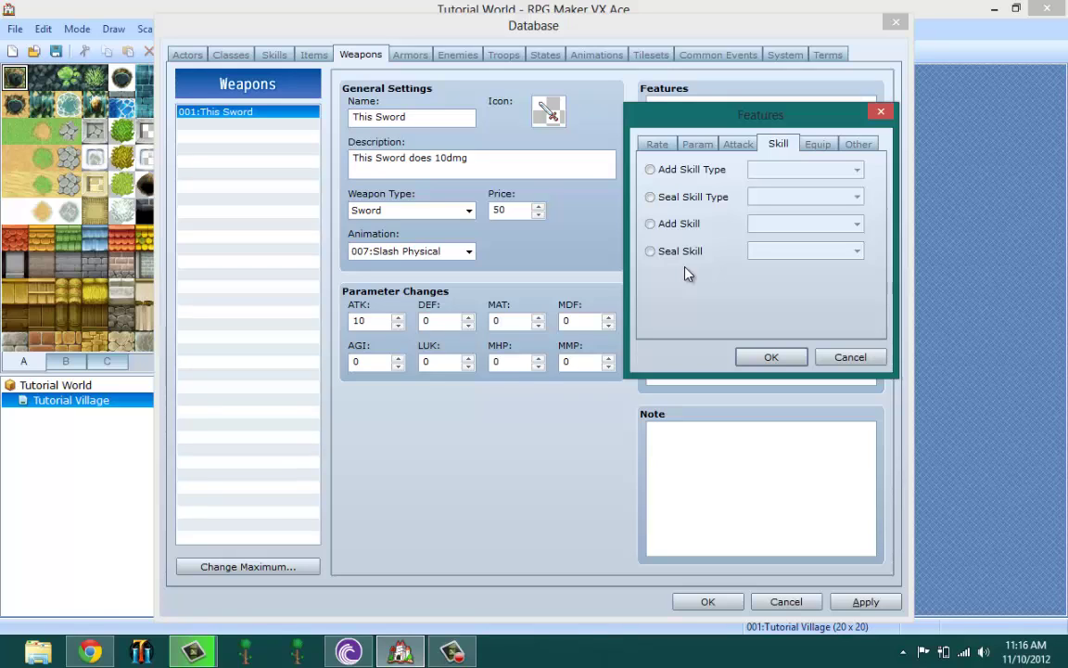
# - Examine the Atk Element choices and the Param options for the weapon's new feature, and cancel without adding it
pyautogui.click(738, 143)
pyautogui.click(691, 168)
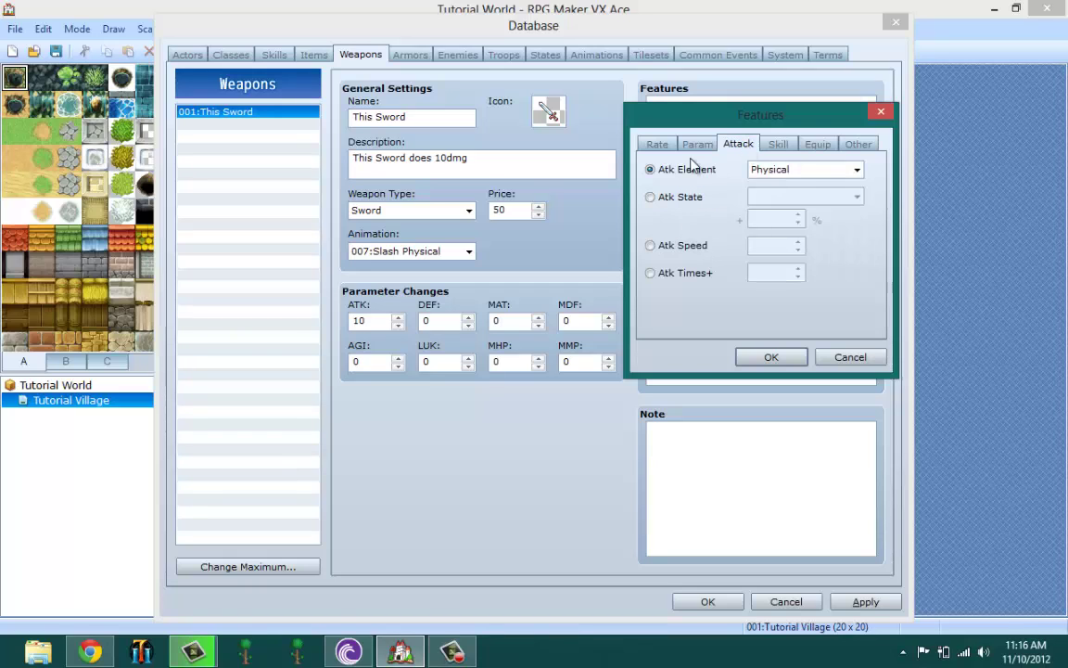
pyautogui.click(789, 170)
pyautogui.click(686, 235)
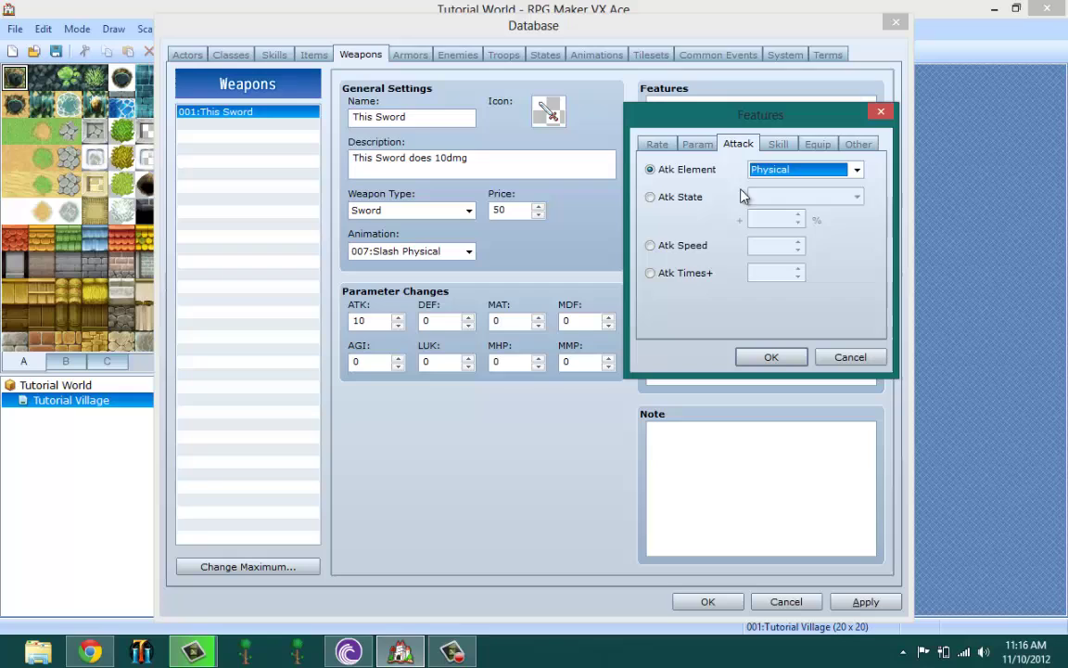
pyautogui.click(694, 144)
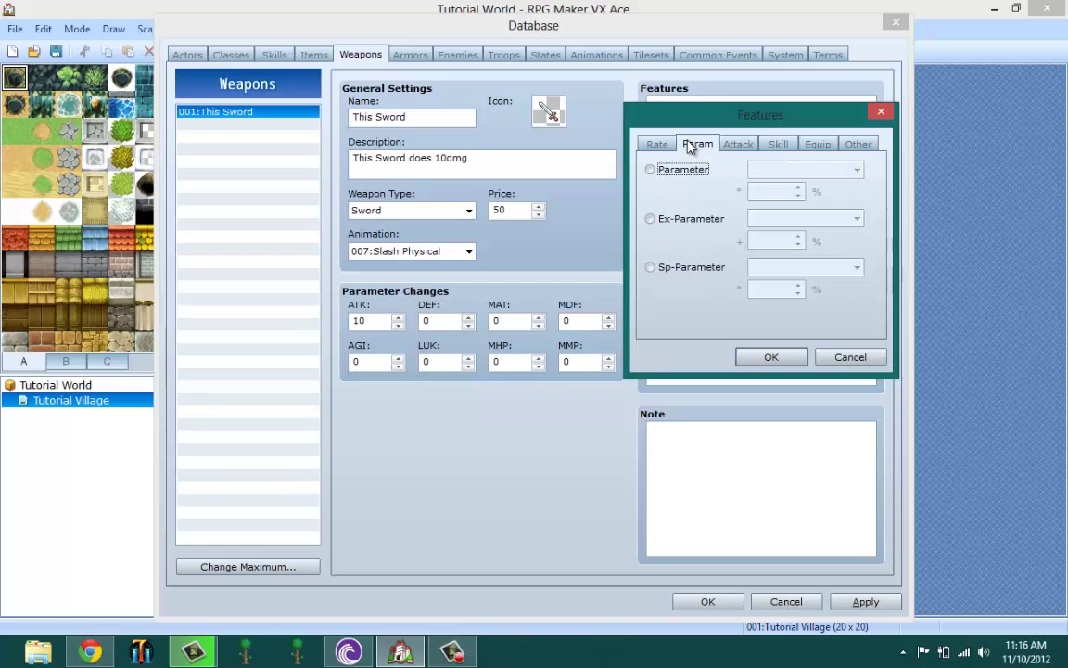
pyautogui.click(828, 353)
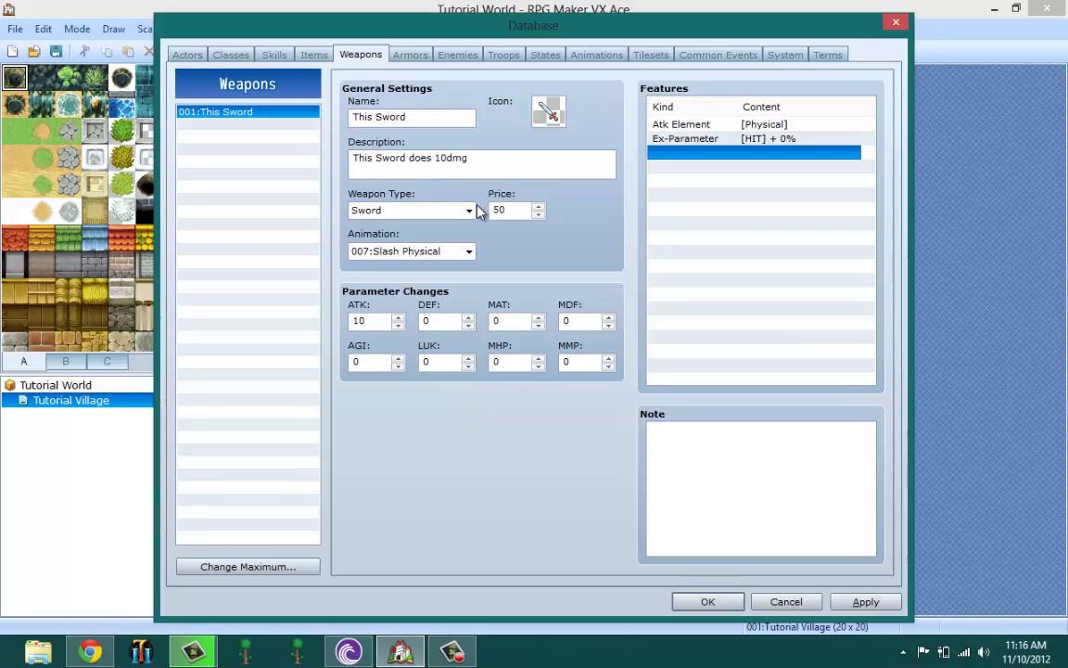
# - Name the first entry in the Armors database "This Armor" and give it the orange body armor icon, index 437
pyautogui.click(411, 58)
pyautogui.click(403, 124)
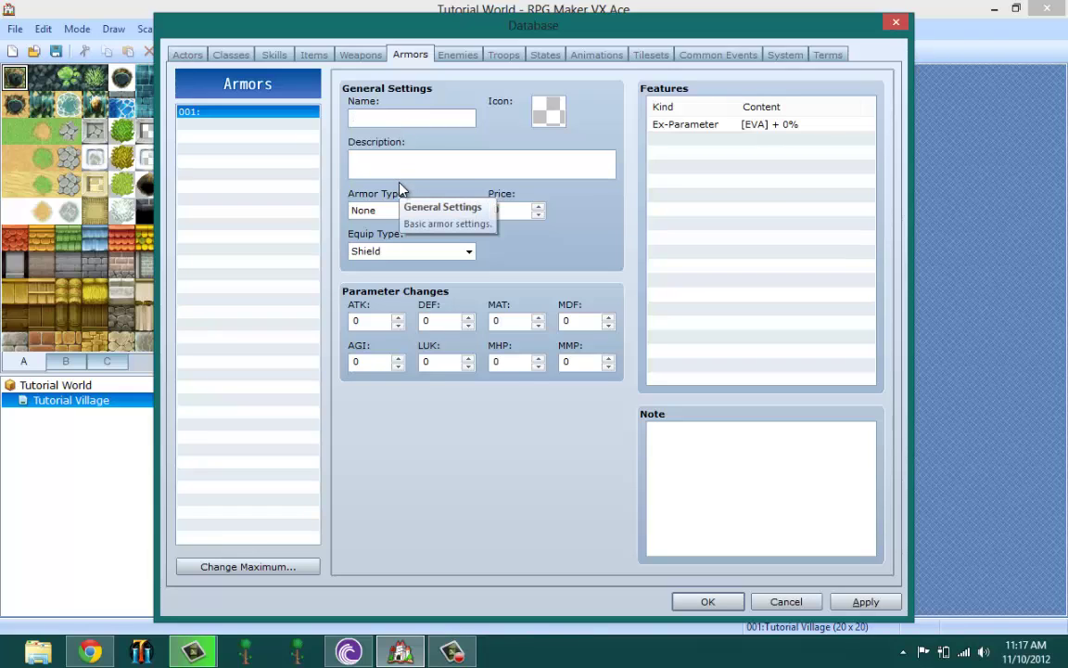
pyautogui.write('This Armor')
pyautogui.doubleClick(547, 111)
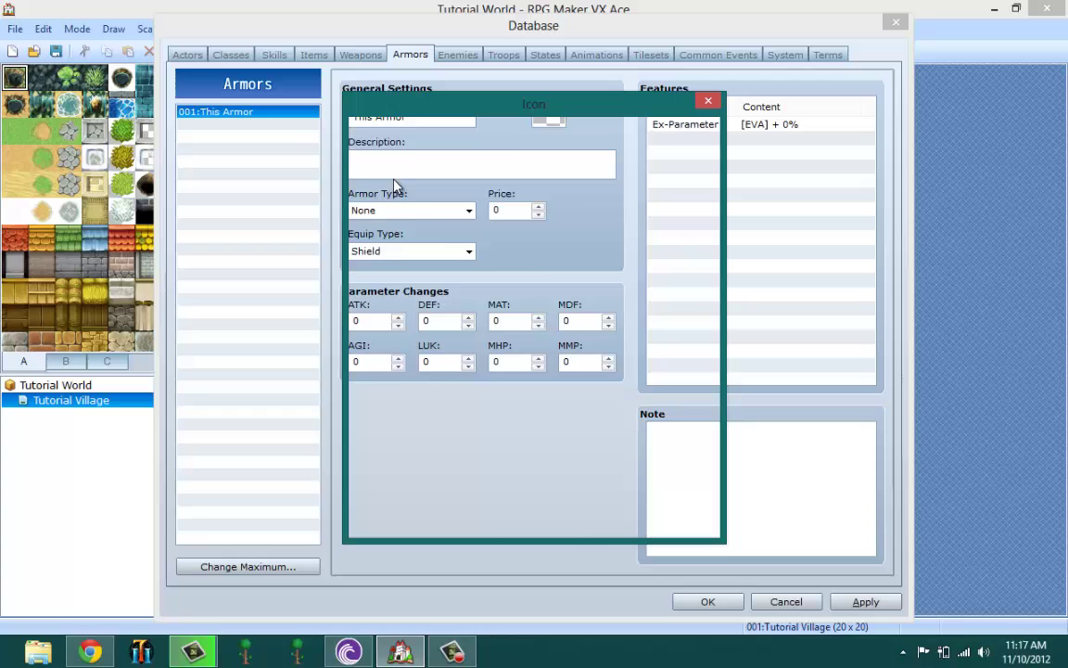
pyautogui.scroll(-5, 506, 264)
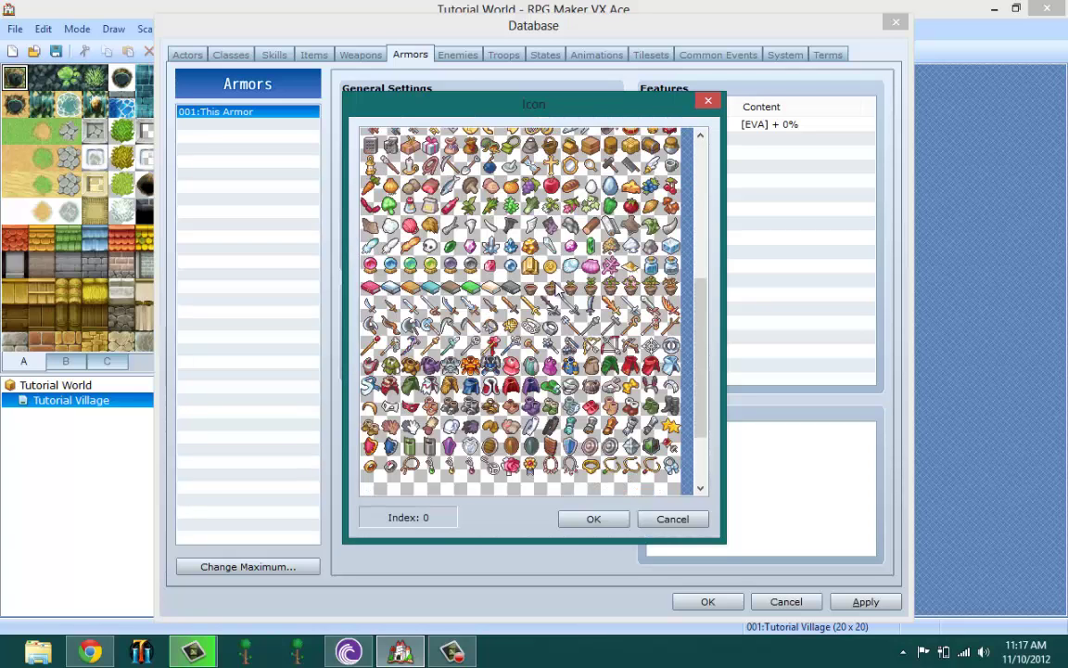
pyautogui.click(470, 365)
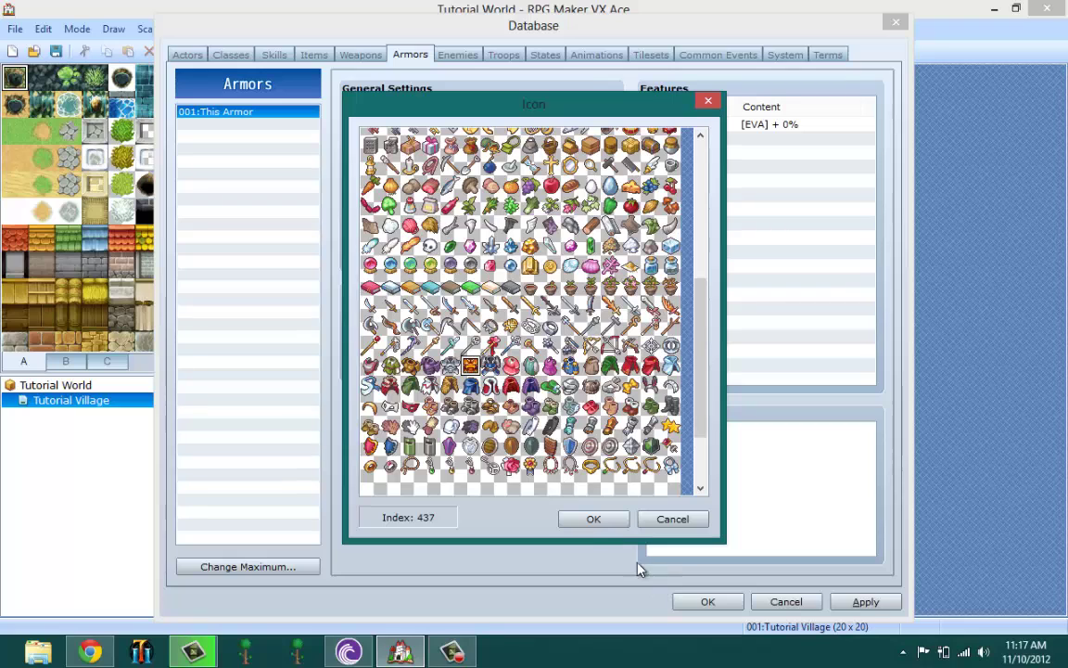
pyautogui.click(594, 518)
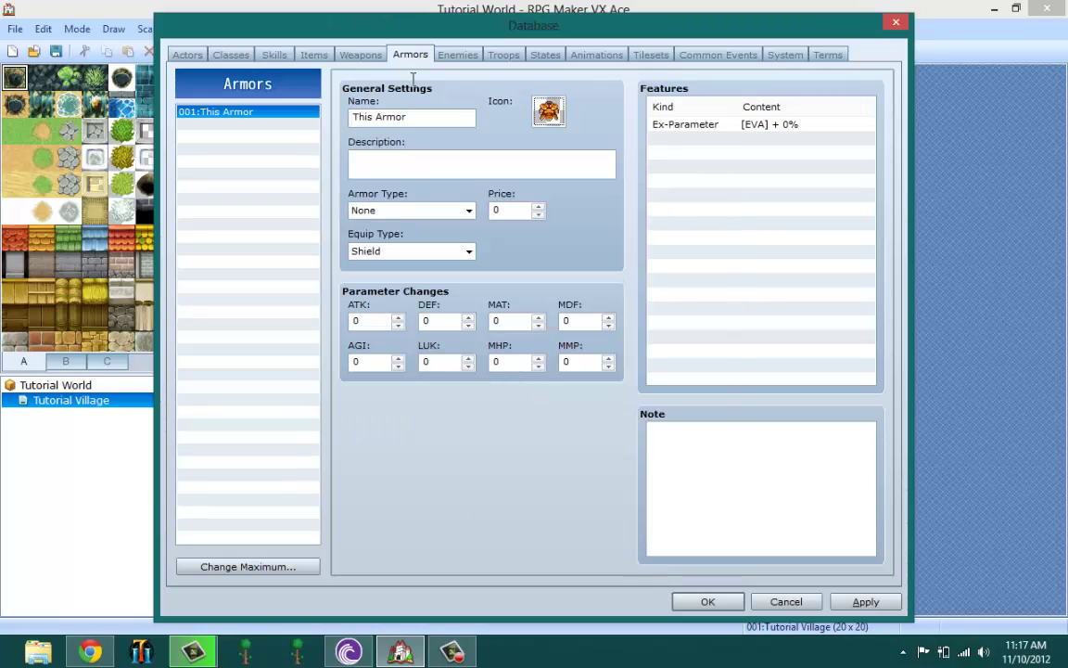
# - Enter "This Armor give 5 DEF" as the armor's description
pyautogui.click(409, 159)
pyautogui.write('This ')
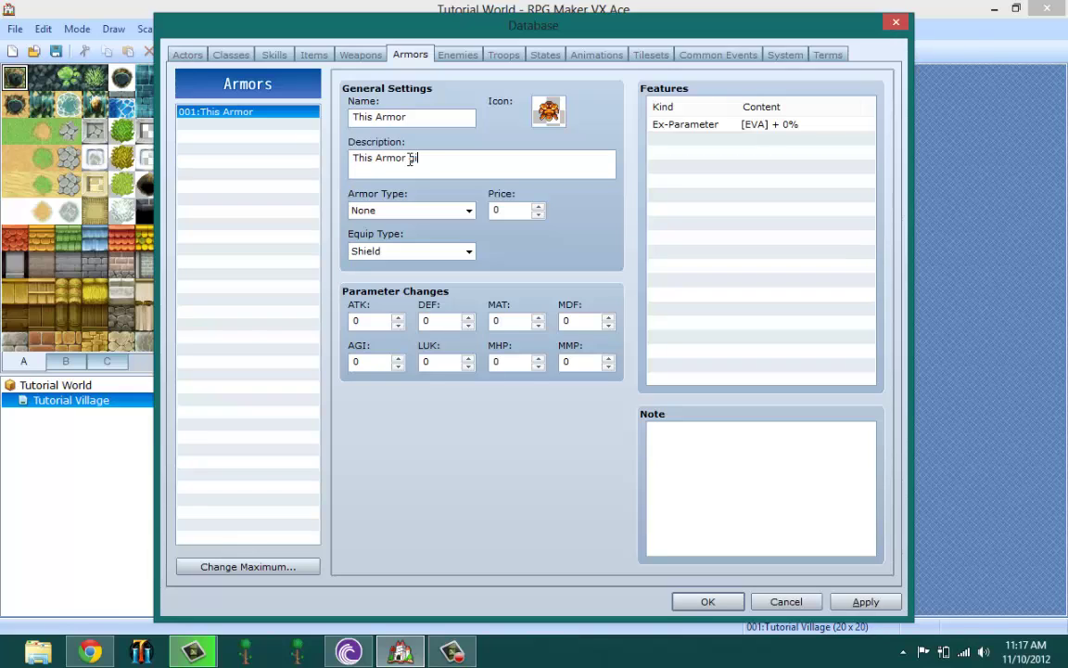
pyautogui.write('Armor give 5 DEF')
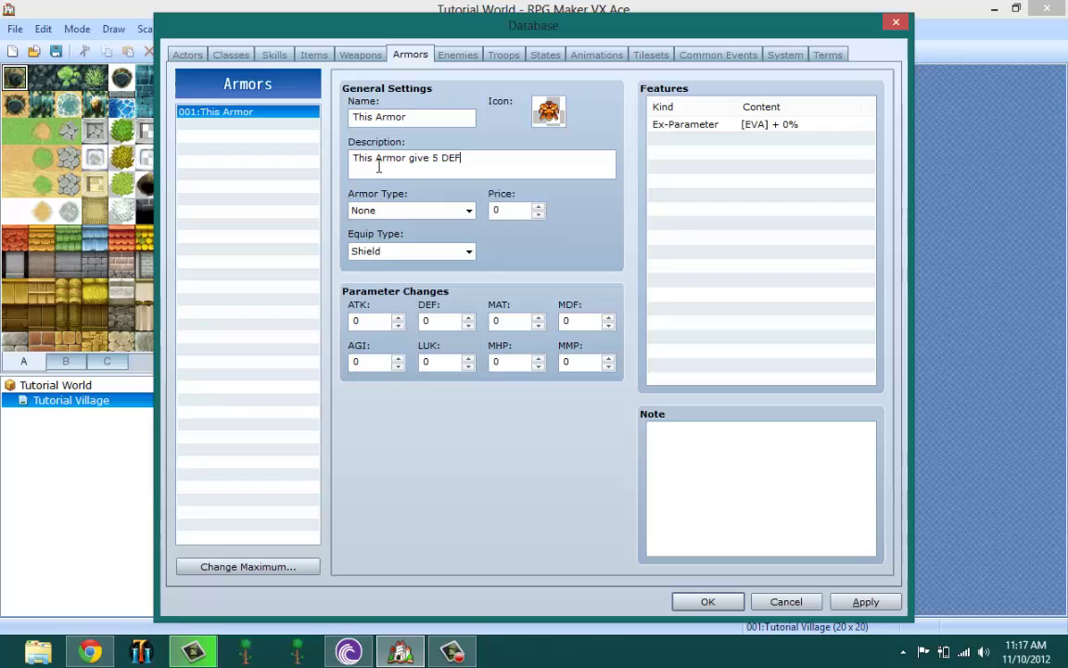
# - Set the armor type to Heavy Armour and its price to 25
pyautogui.click(415, 210)
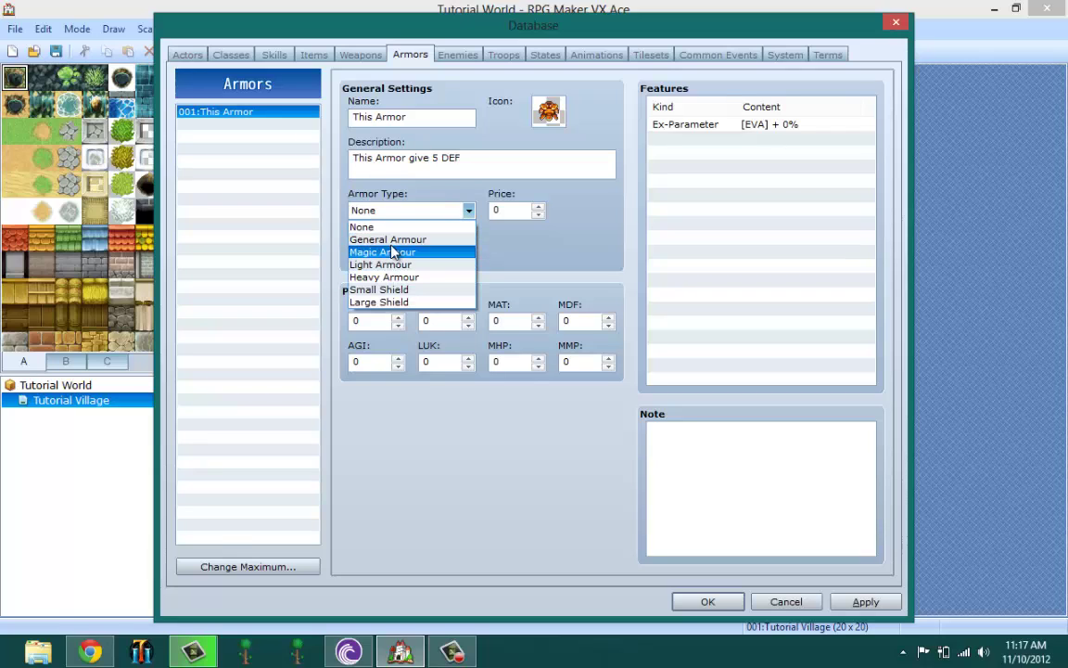
pyautogui.click(387, 277)
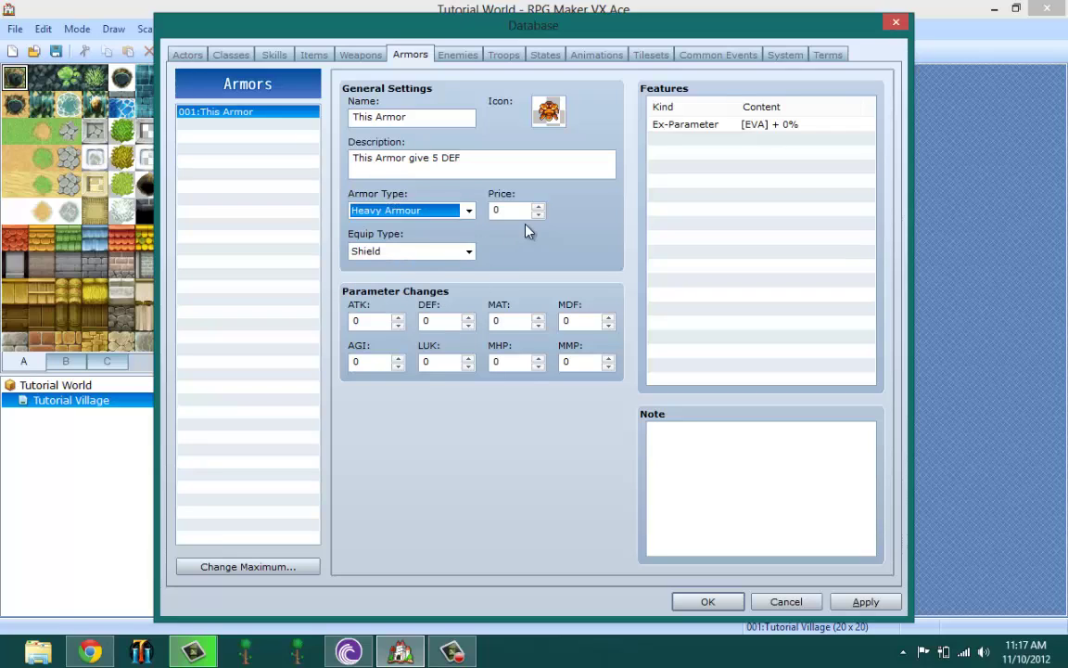
pyautogui.click(522, 209)
pyautogui.write('25')
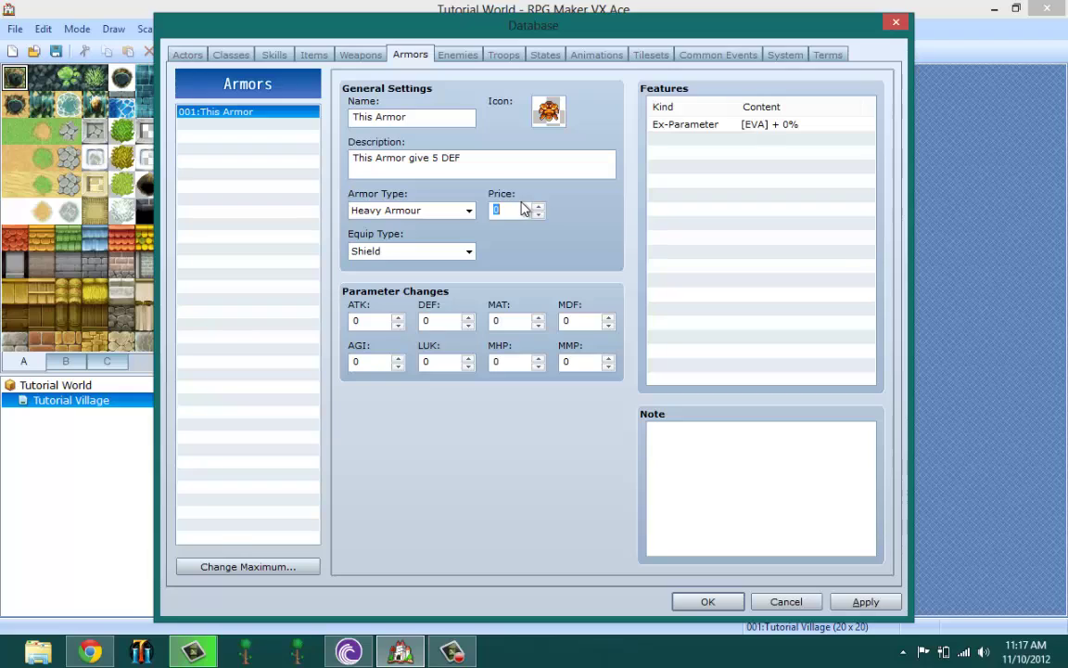
# - Set the armor's equip type to Body
pyautogui.click(447, 263)
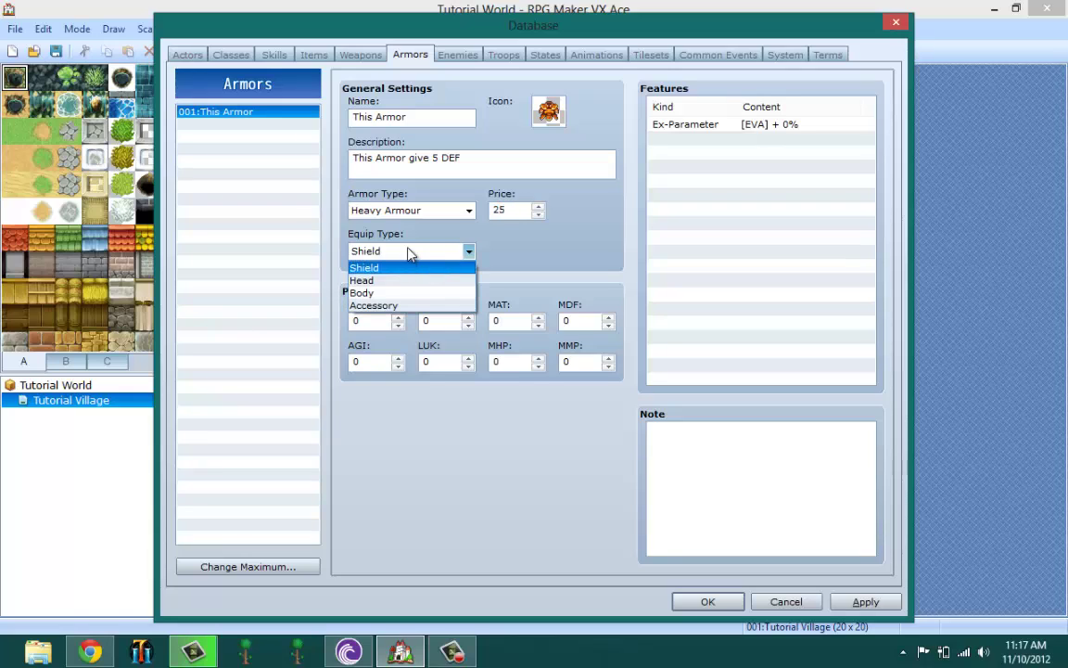
pyautogui.click(412, 251)
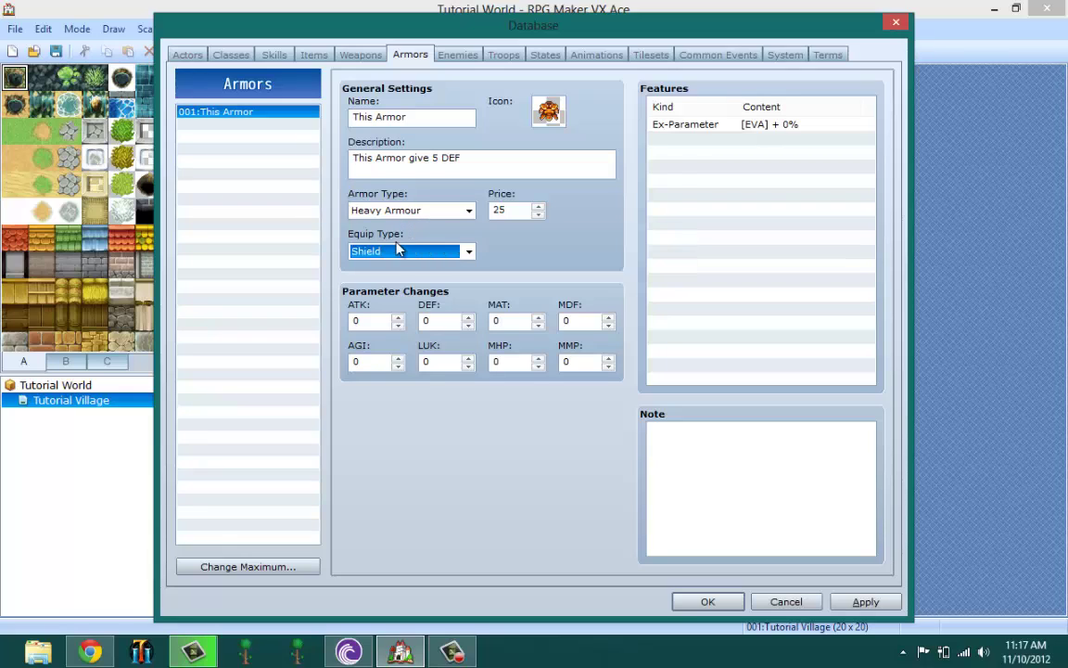
pyautogui.click(397, 255)
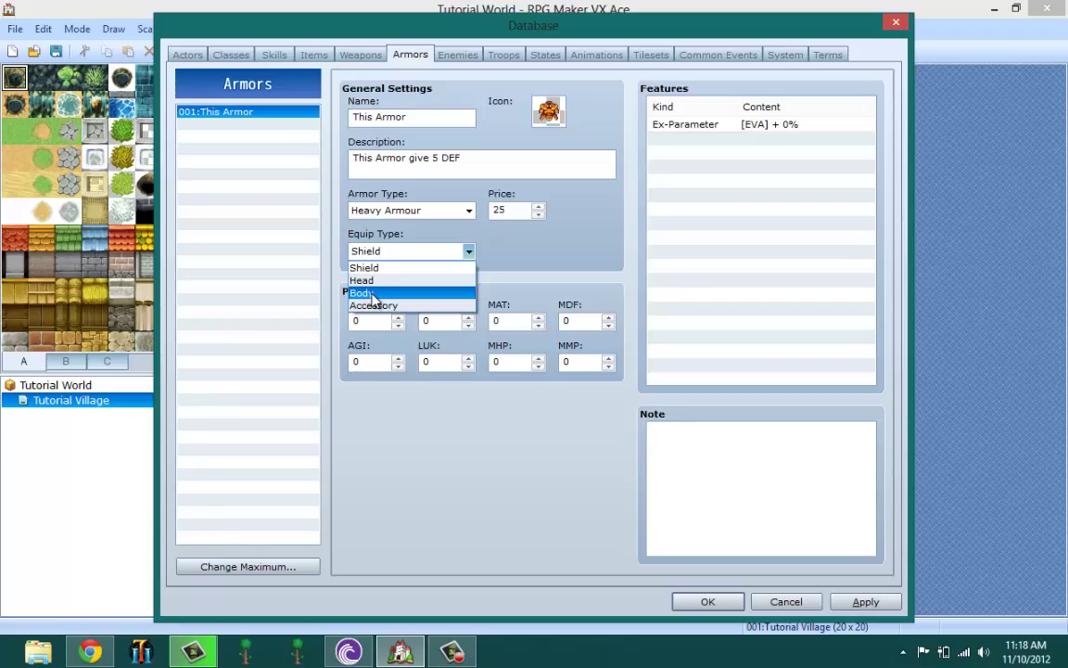
pyautogui.click(372, 293)
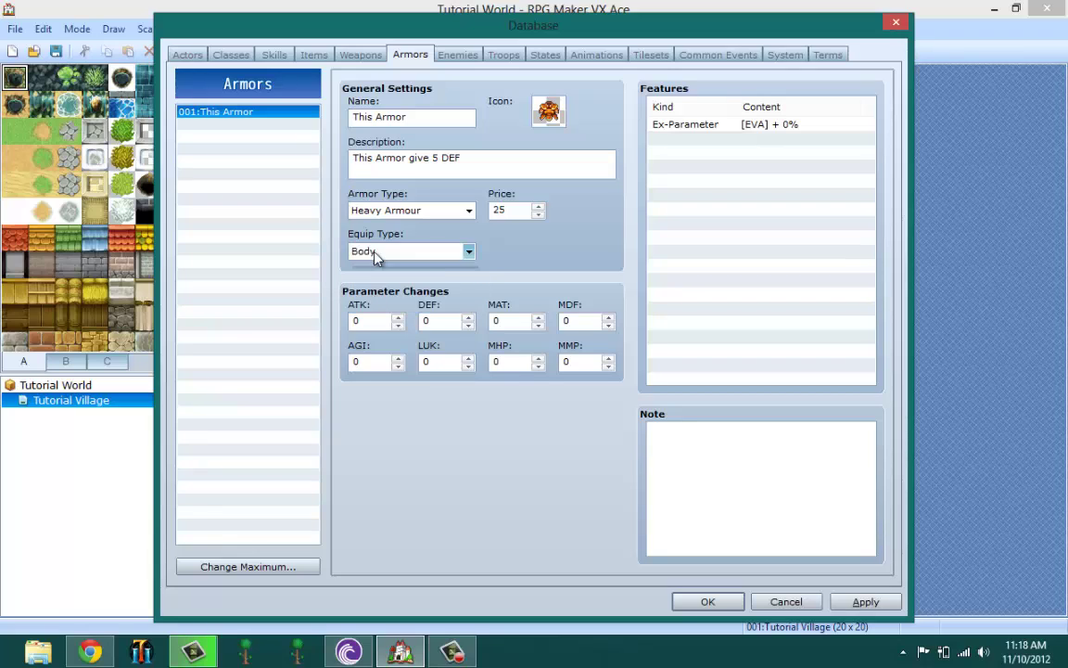
pyautogui.click(375, 251)
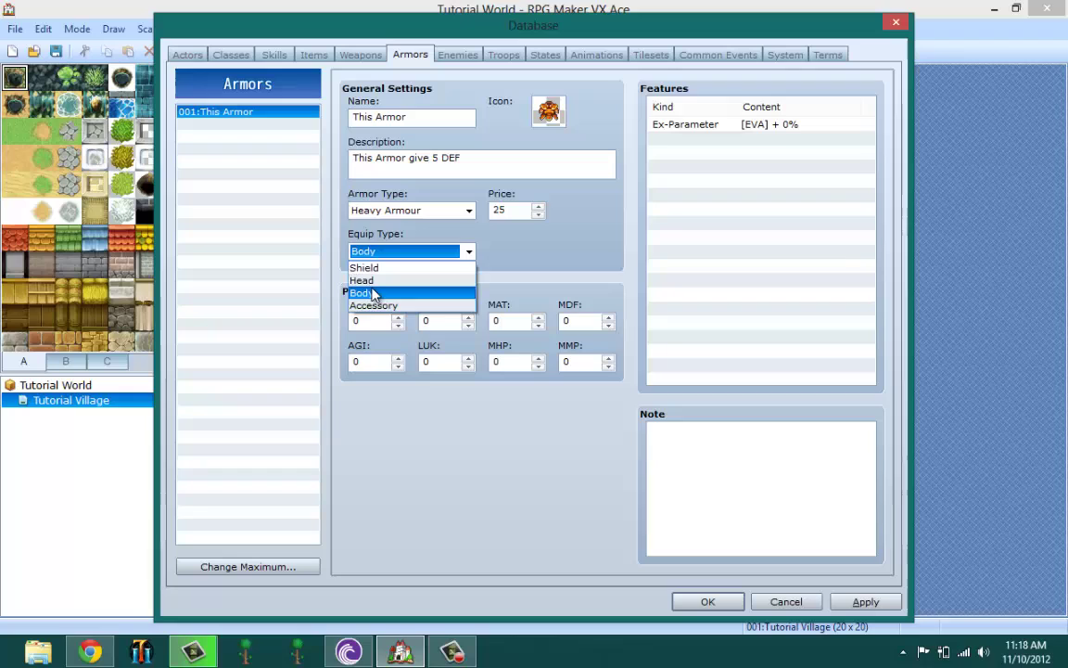
pyautogui.click(381, 293)
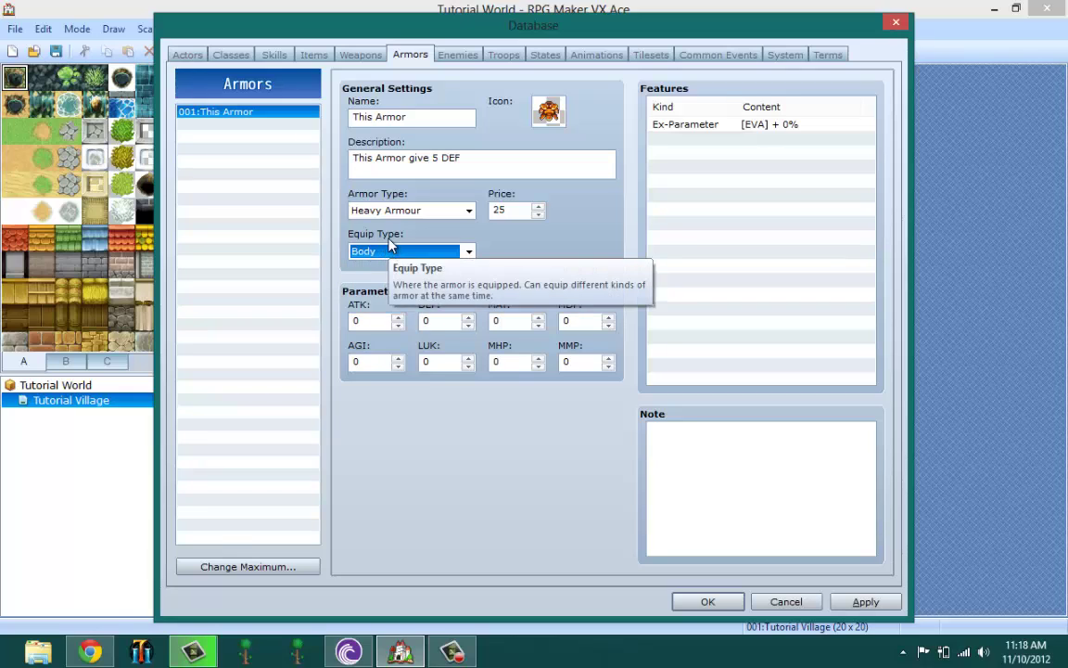
pyautogui.click(390, 251)
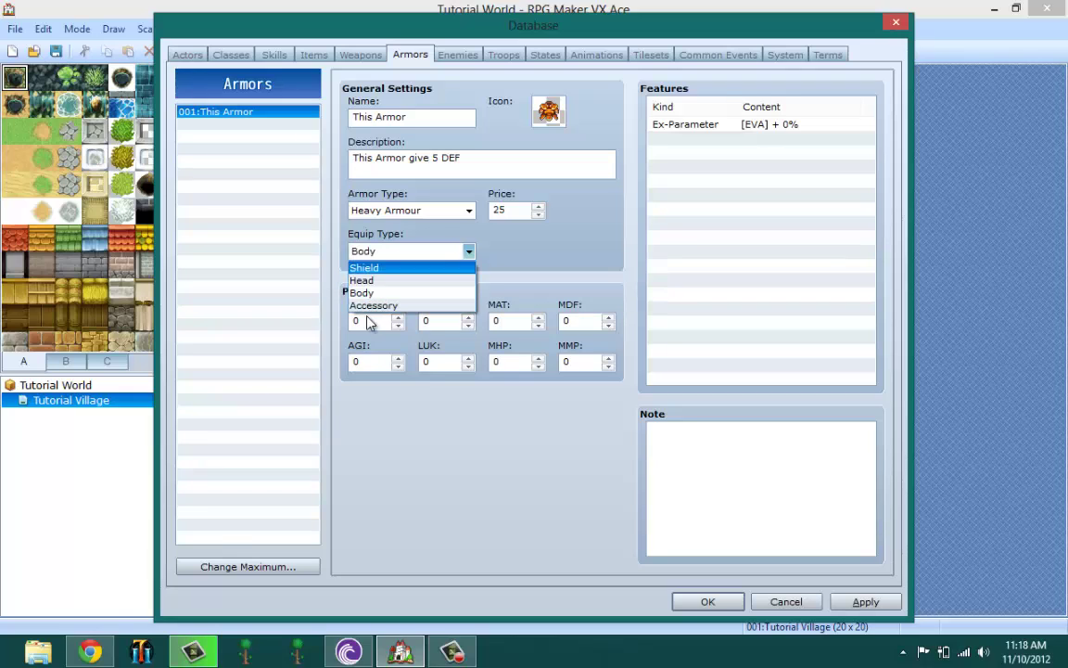
pyautogui.click(469, 249)
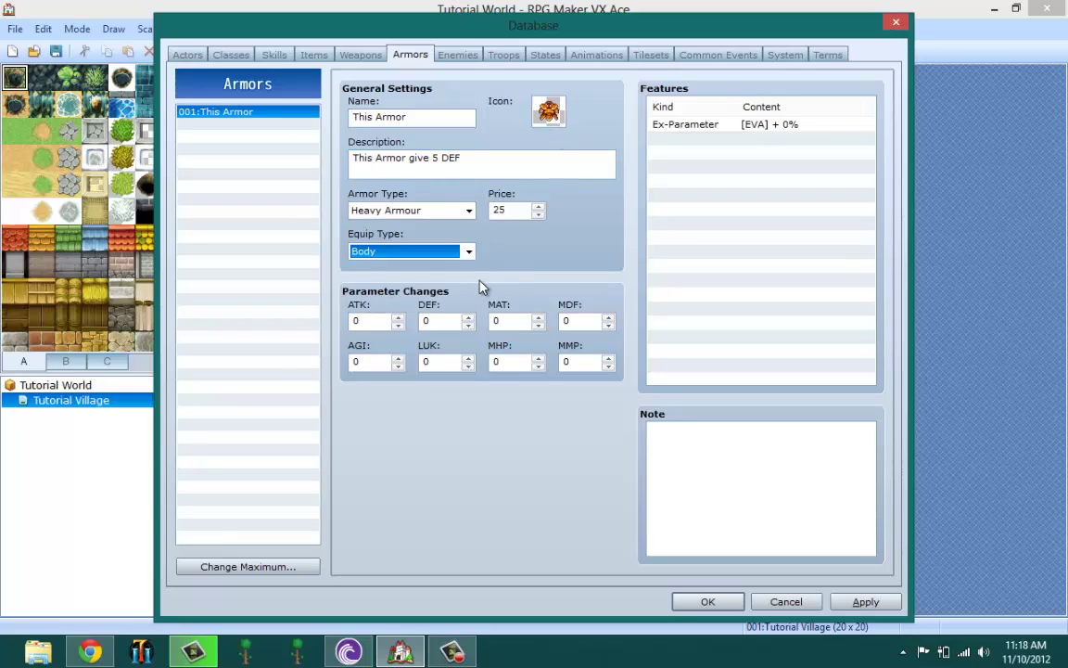
# - Set the armor's DEF parameter change to 5 and apply the database changes
pyautogui.click(432, 316)
pyautogui.write('5')
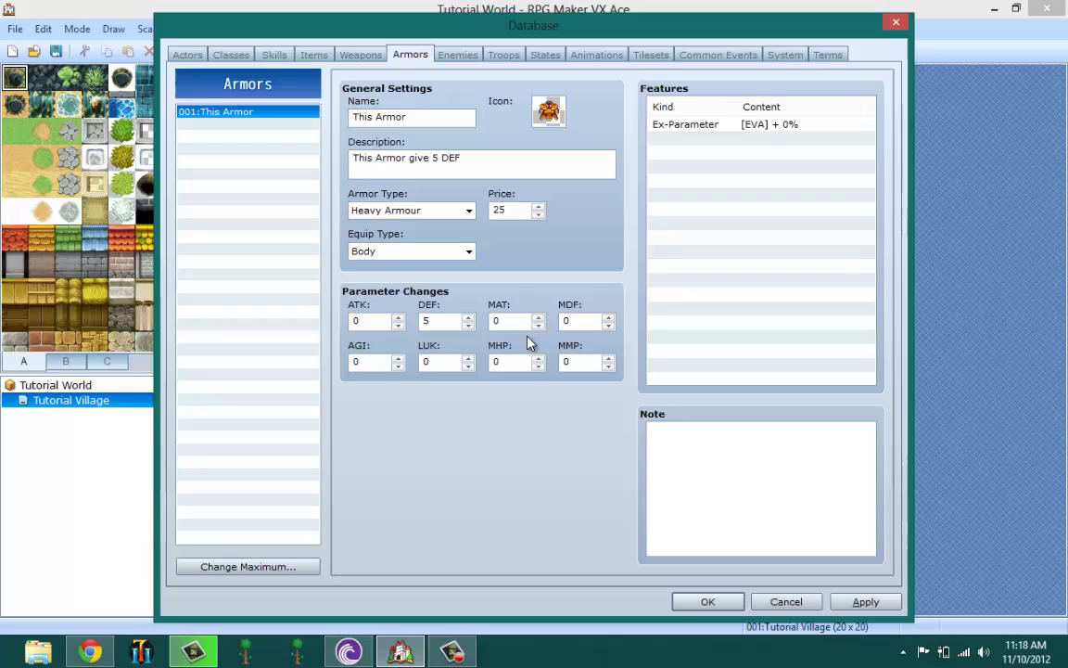
pyautogui.click(732, 138)
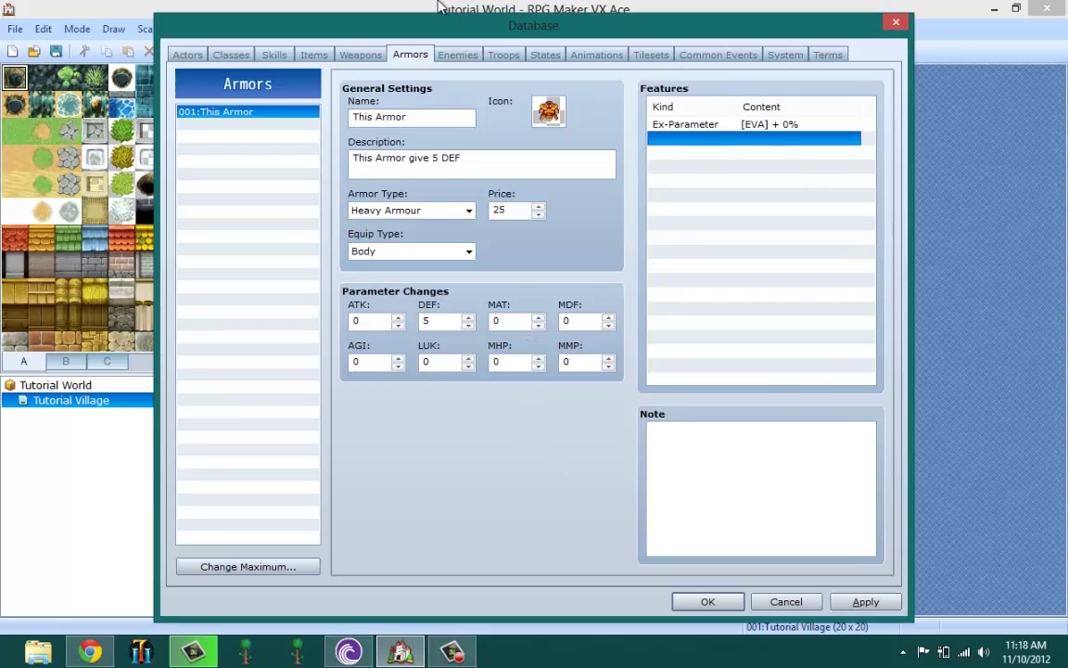
pyautogui.click(358, 55)
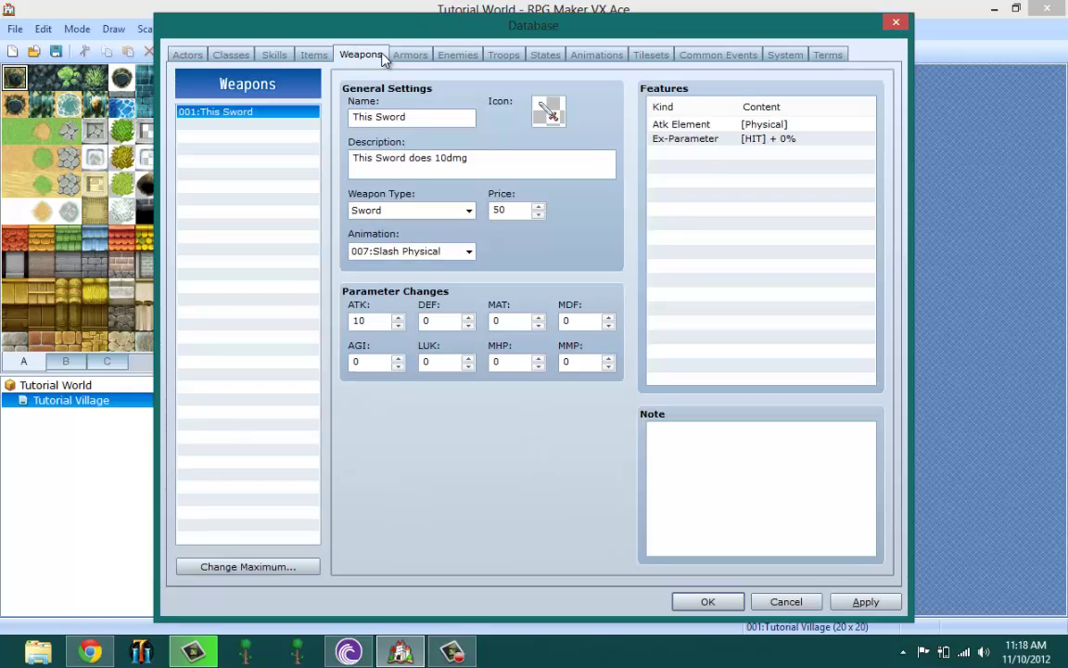
pyautogui.click(408, 54)
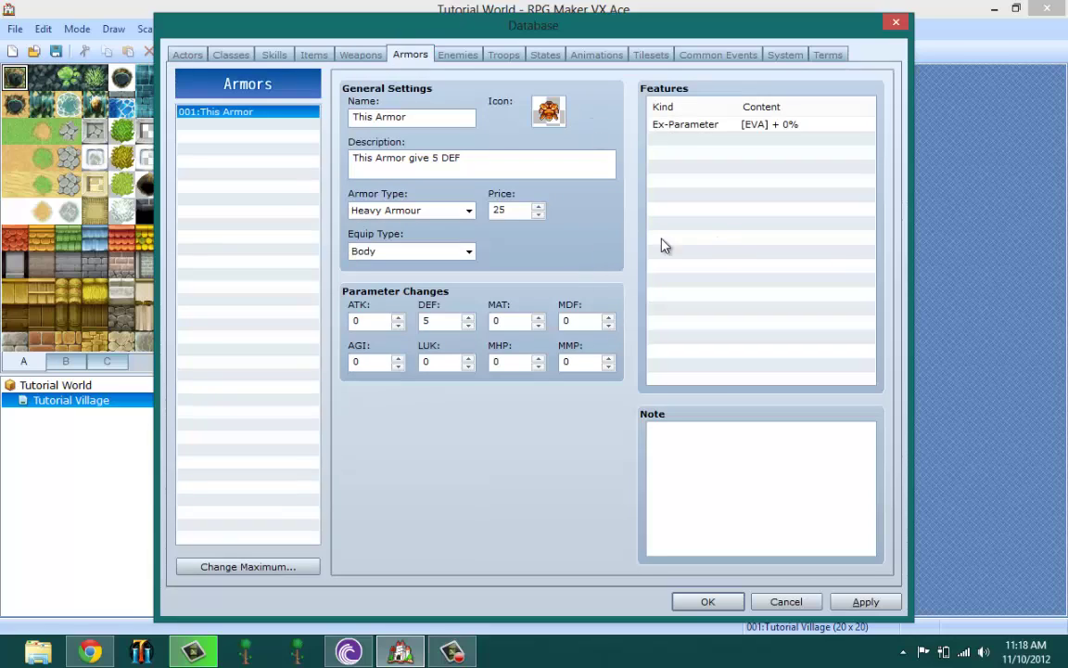
pyautogui.click(870, 601)
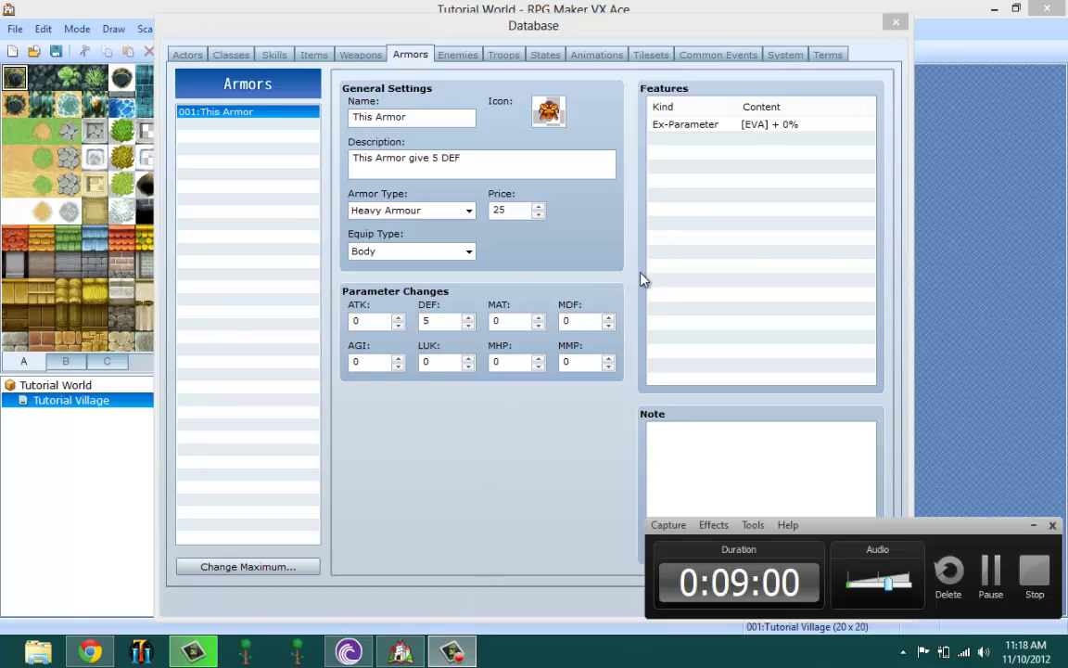
# - Give the actor ThisGUY 001:This Sword as starting weapon and 001:This Armor as starting body equipment
pyautogui.click(669, 295)
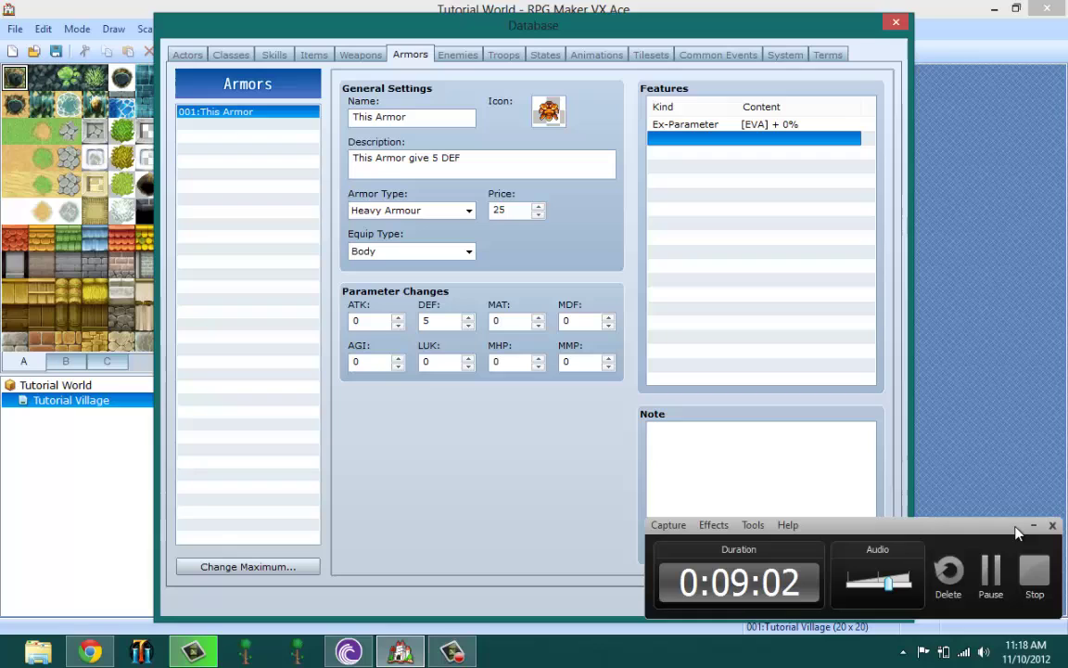
pyautogui.click(181, 56)
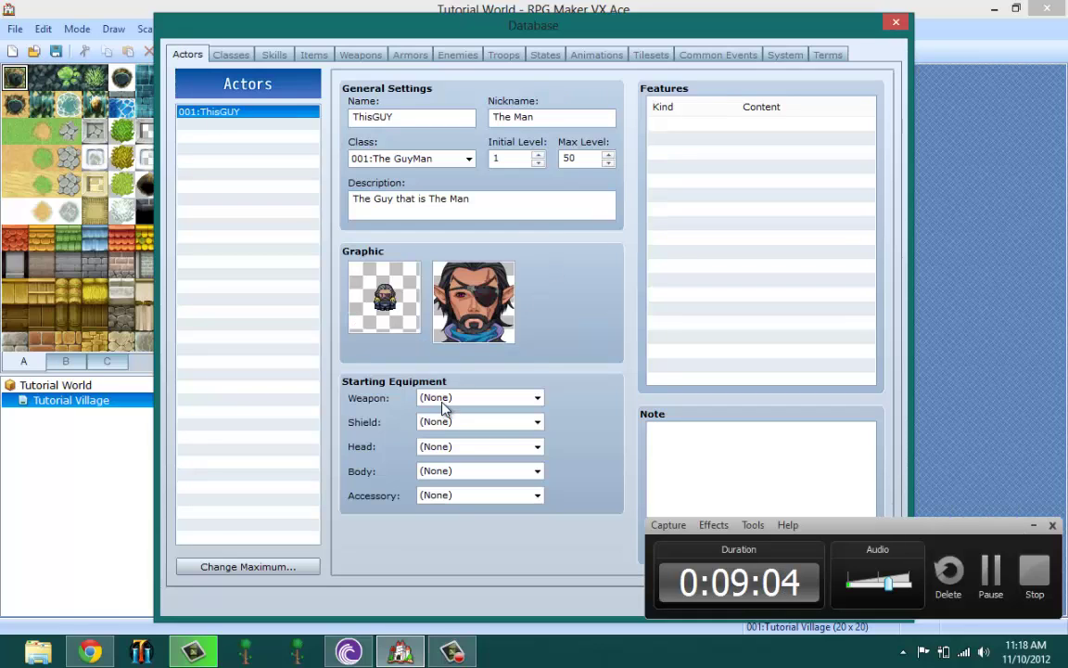
pyautogui.click(443, 404)
pyautogui.click(441, 429)
pyautogui.click(436, 422)
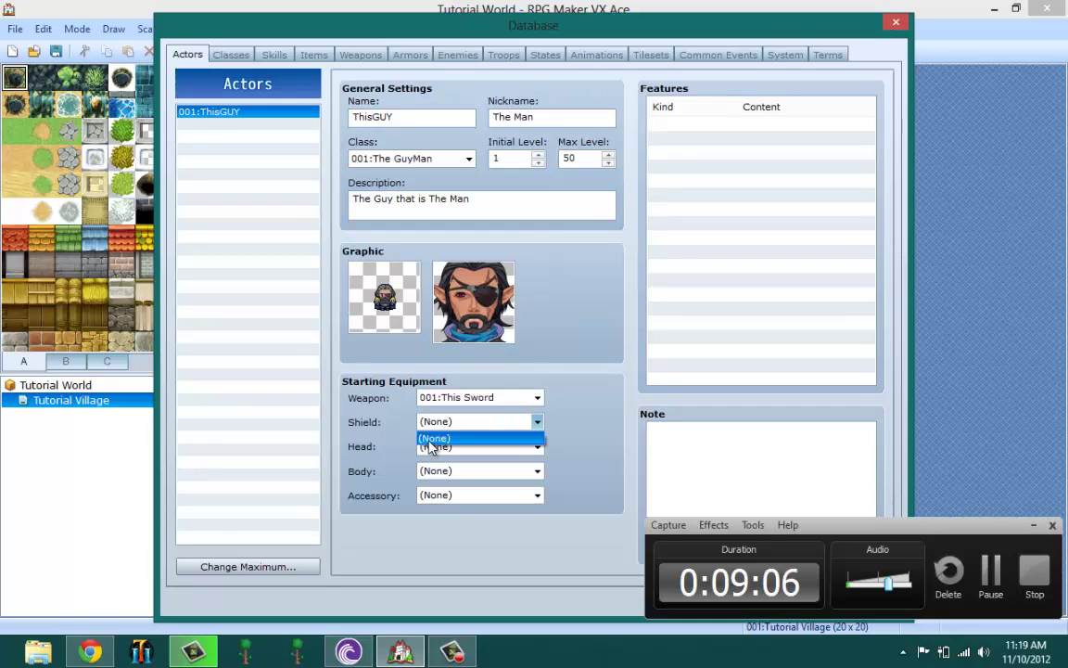
pyautogui.click(434, 438)
pyautogui.click(454, 447)
pyautogui.click(431, 461)
pyautogui.click(435, 471)
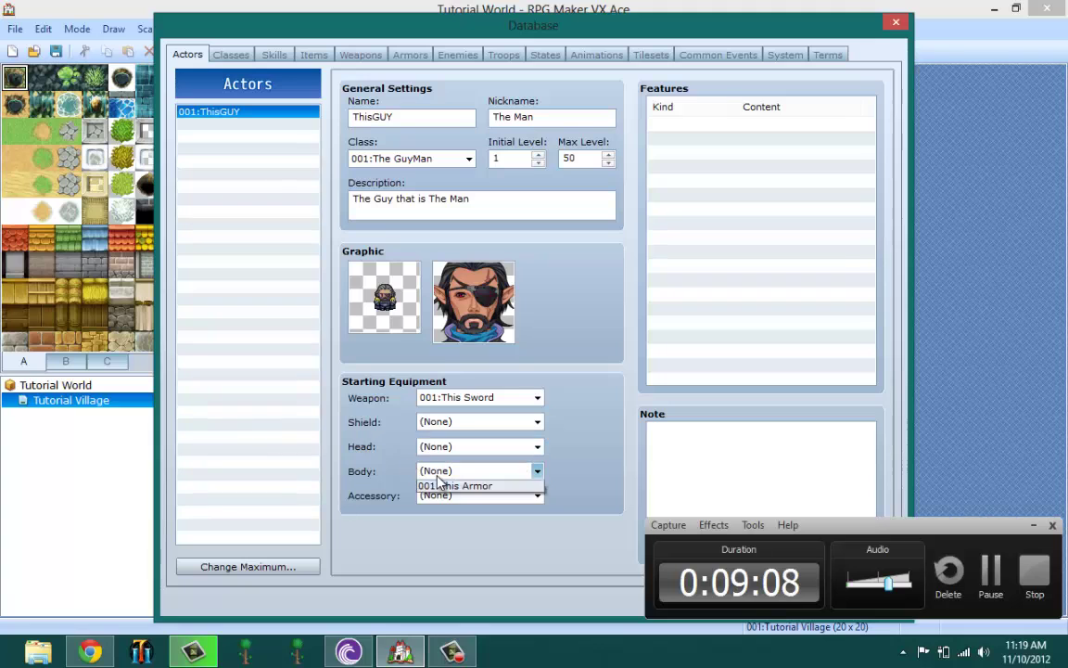
pyautogui.click(446, 500)
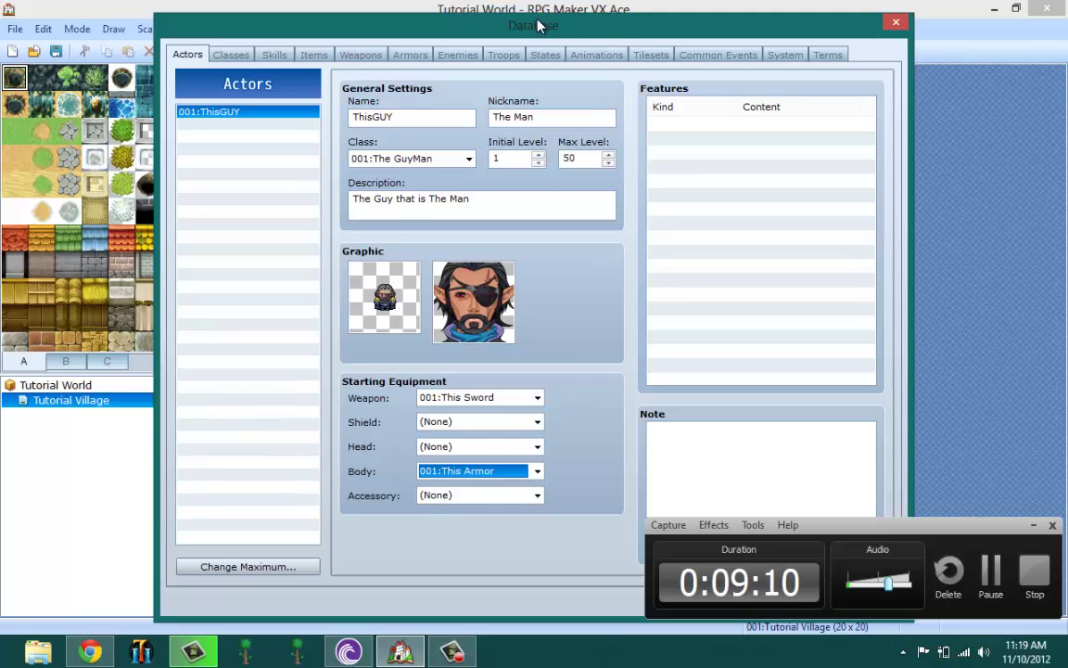
# - Apply the actor's equipment changes and close the database
pyautogui.moveTo(538, 25); pyautogui.dragTo(426, 8)
pyautogui.moveTo(895, 528); pyautogui.dragTo(853, 377)
pyautogui.click(753, 586)
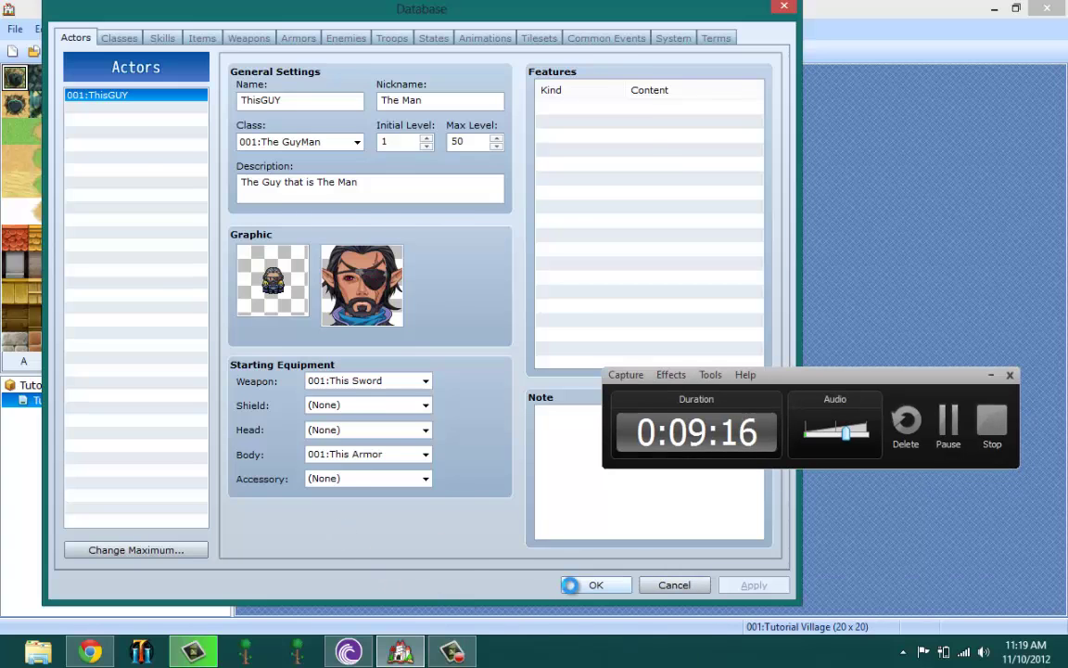
pyautogui.click(595, 585)
pyautogui.moveTo(803, 385); pyautogui.dragTo(838, 528)
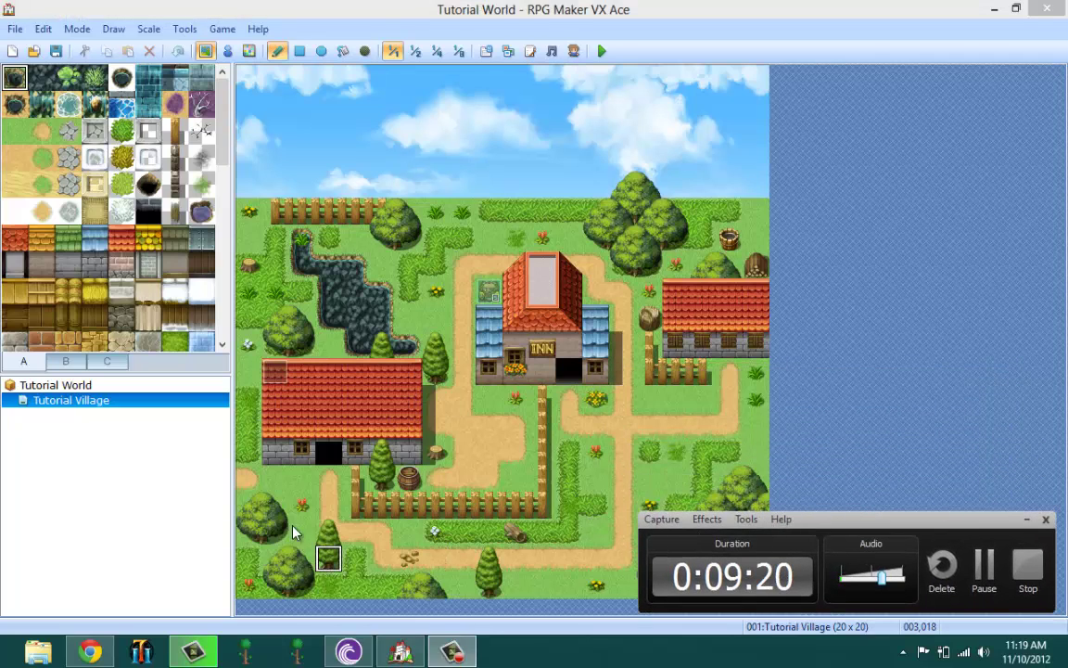
# - Switch to Chrome and look over the episode guide in the official video tutorial thread
pyautogui.click(104, 653)
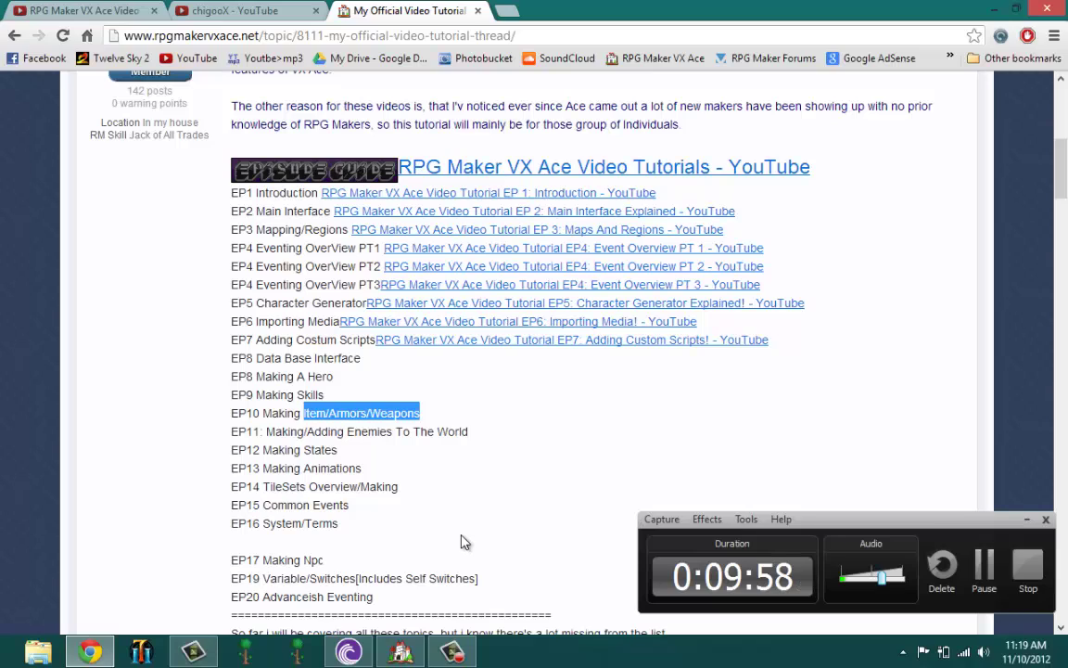
pyautogui.moveTo(449, 655)
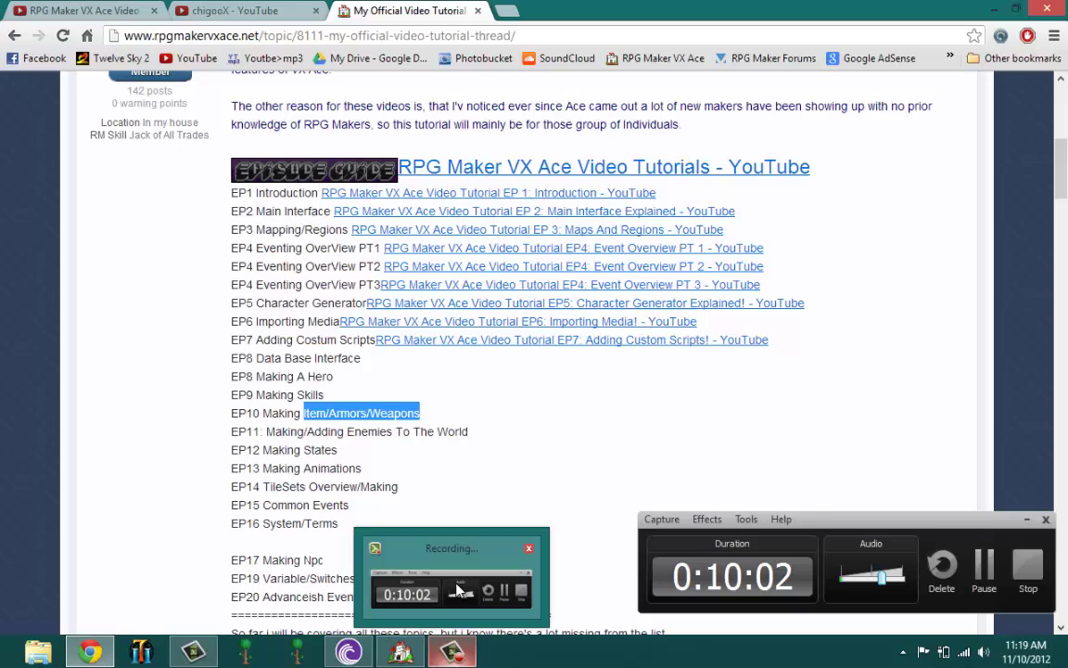
pyautogui.moveTo(456, 586)
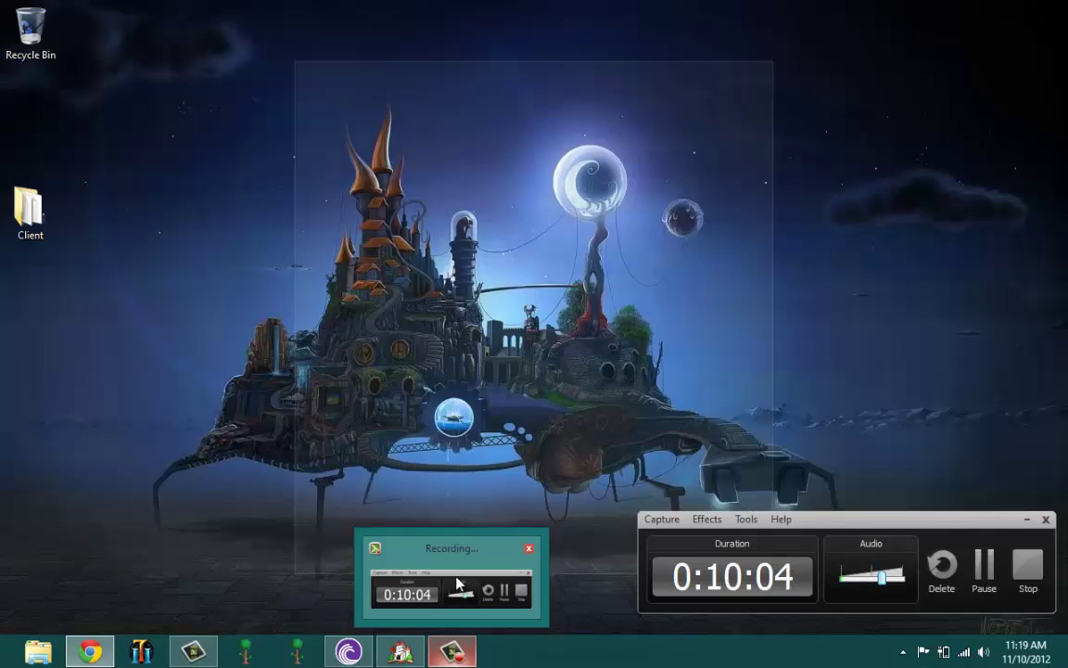